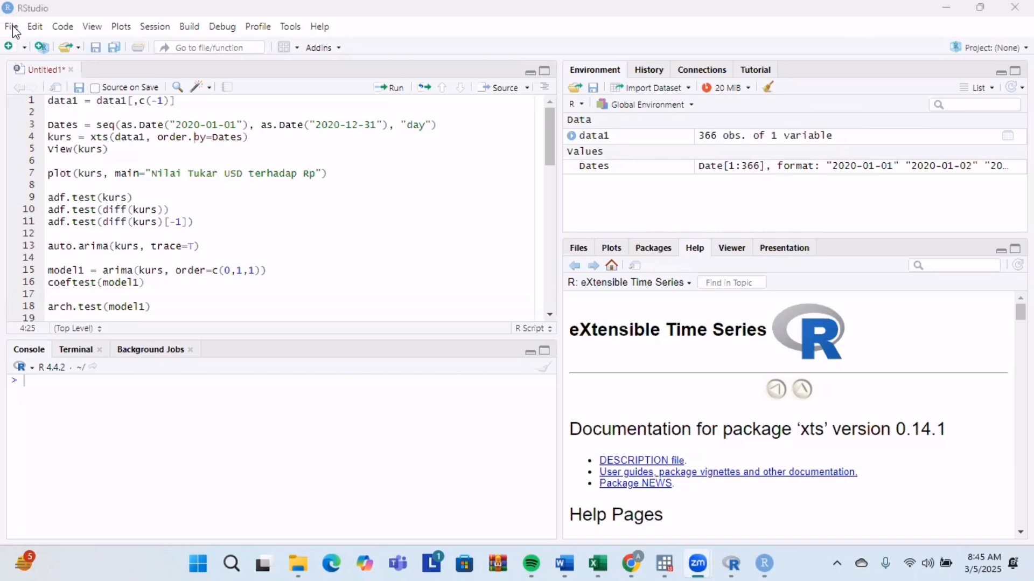
Start importing a dataset from Excel and choose the file "data kurs fix" in Documents.
click(12, 26)
mouse_move(229, 293)
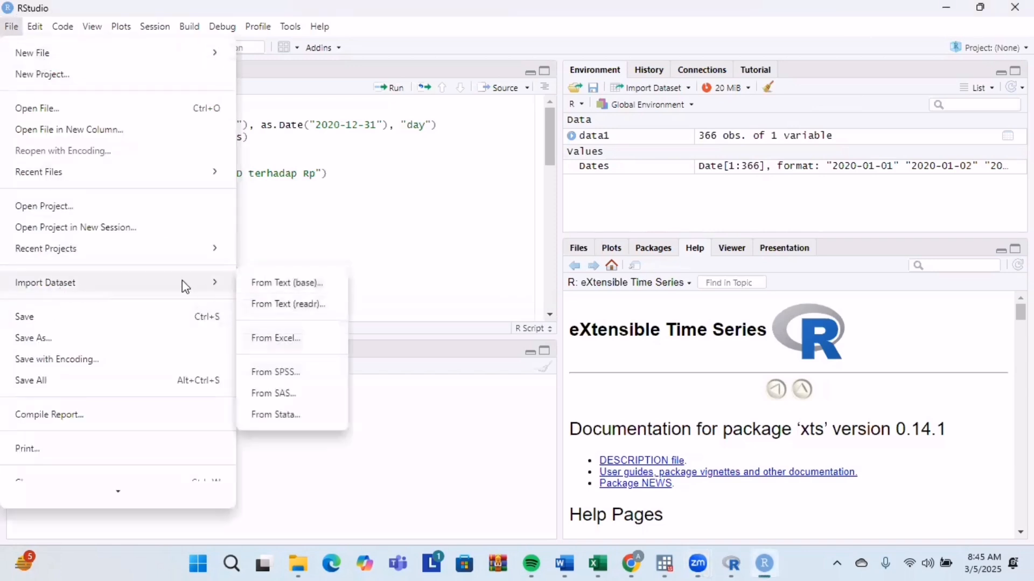
click(290, 349)
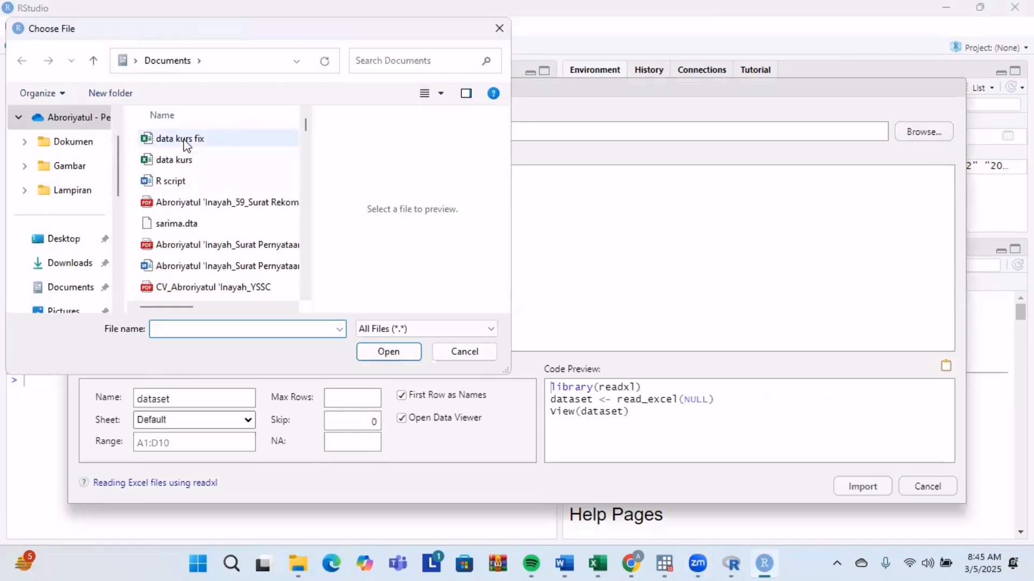
click(185, 141)
click(391, 352)
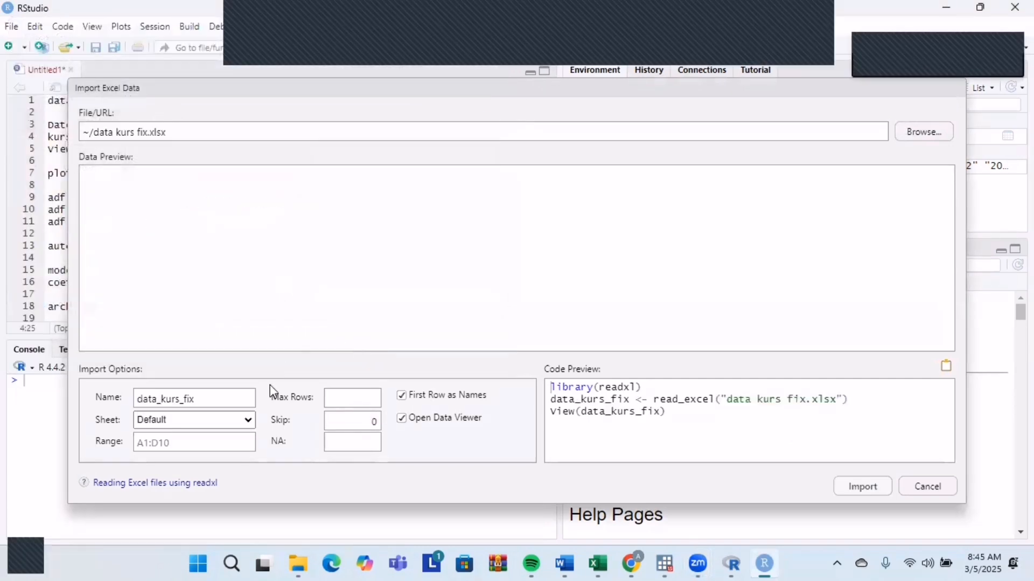
Name the dataset being imported data1.
click(224, 405)
key(BackSpace)
key(BackSpace)
key(BackSpace)
key(BackSpace)
key(BackSpace)
key(BackSpace)
key(BackSpace)
key(BackSpace)
key(BackSpace)
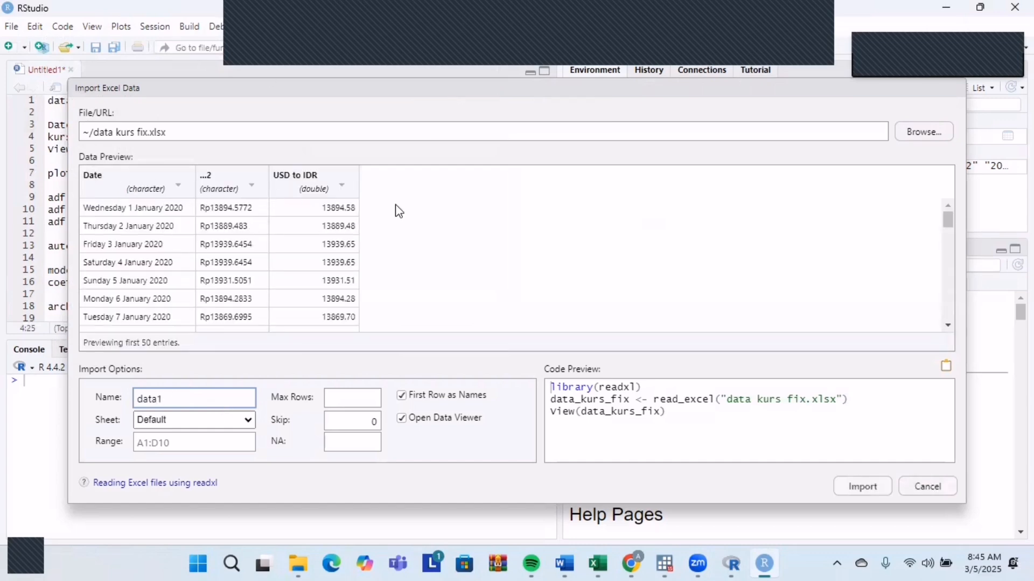
Set the unnamed second column to Skip, import the dataset and look over its rows.
click(254, 199)
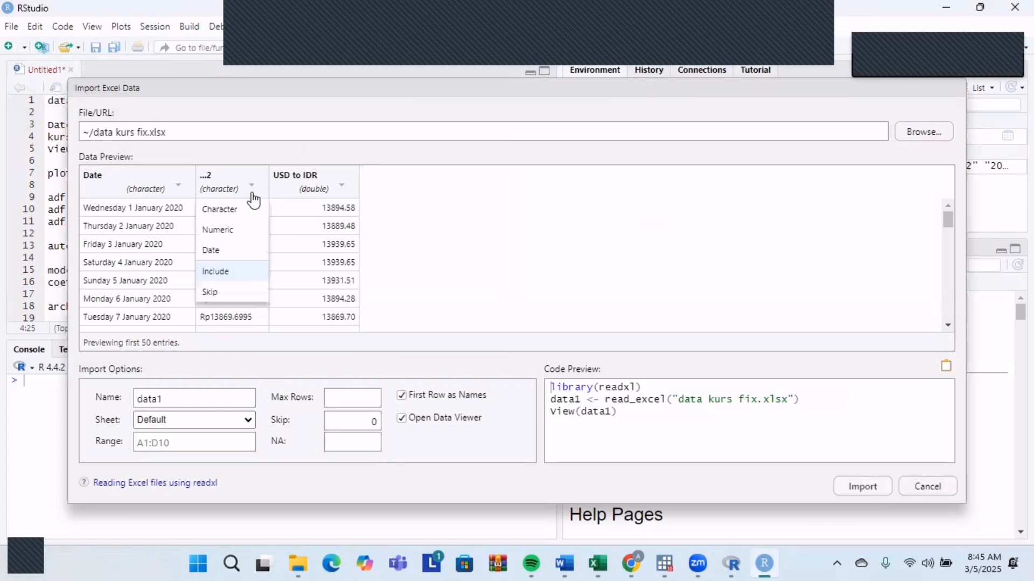
click(243, 291)
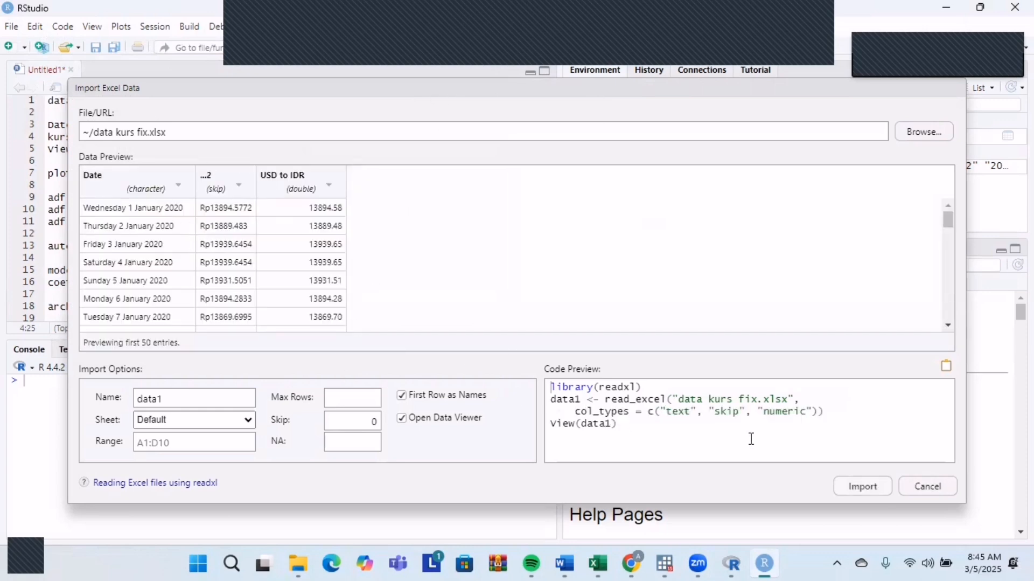
click(862, 486)
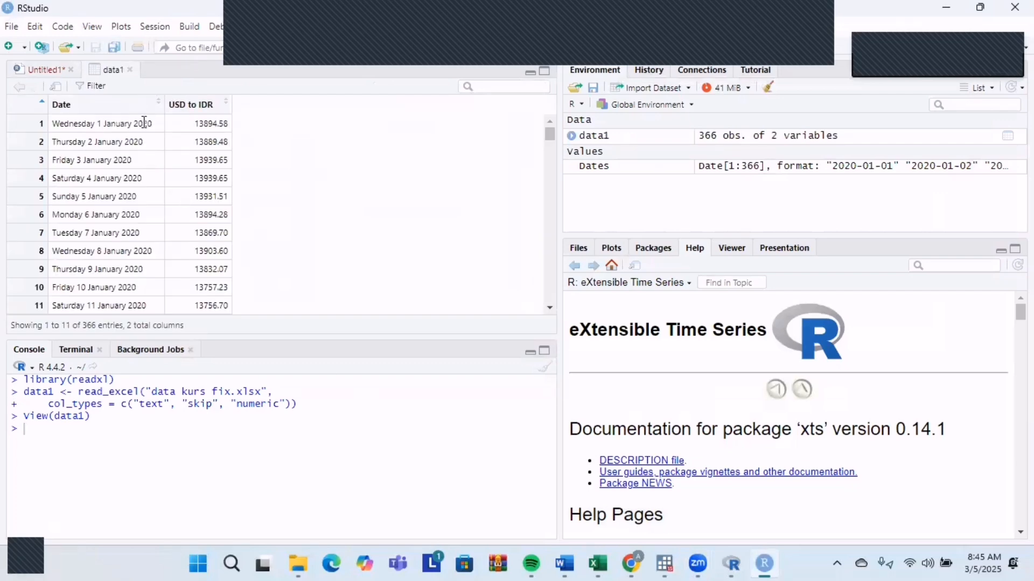
scroll(553, 198, down, 6)
scroll(553, 198, up, 6)
click(54, 70)
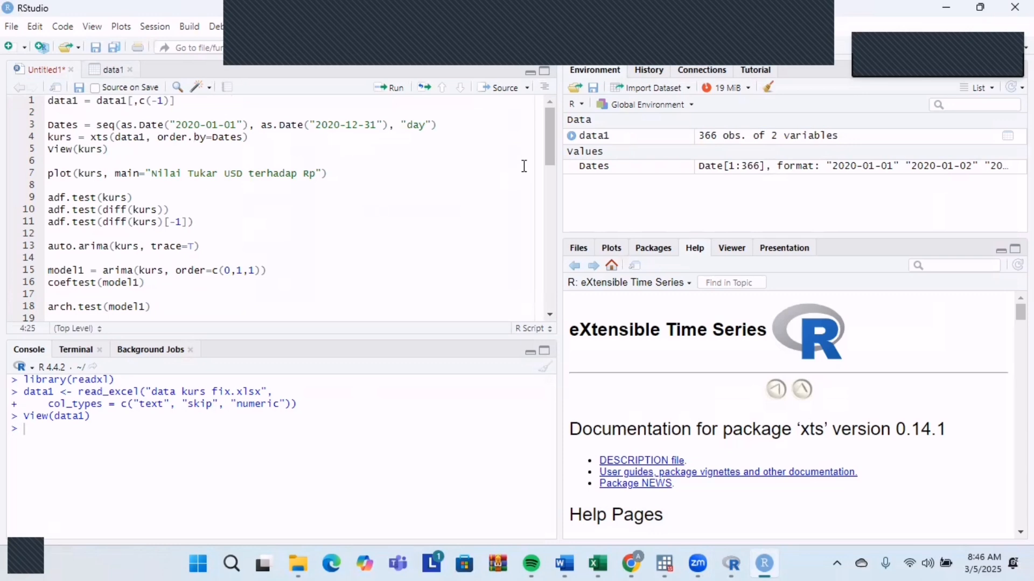
mouse_move(557, 153)
mouse_down()
mouse_move(557, 268)
mouse_move(557, 152)
mouse_up()
click(252, 154)
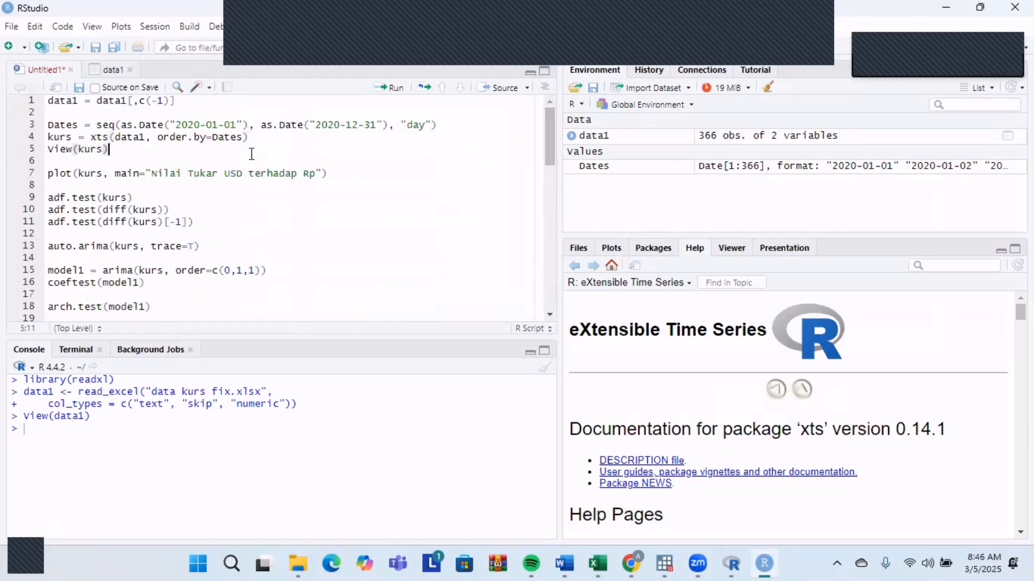
click(12, 27)
mouse_move(42, 52)
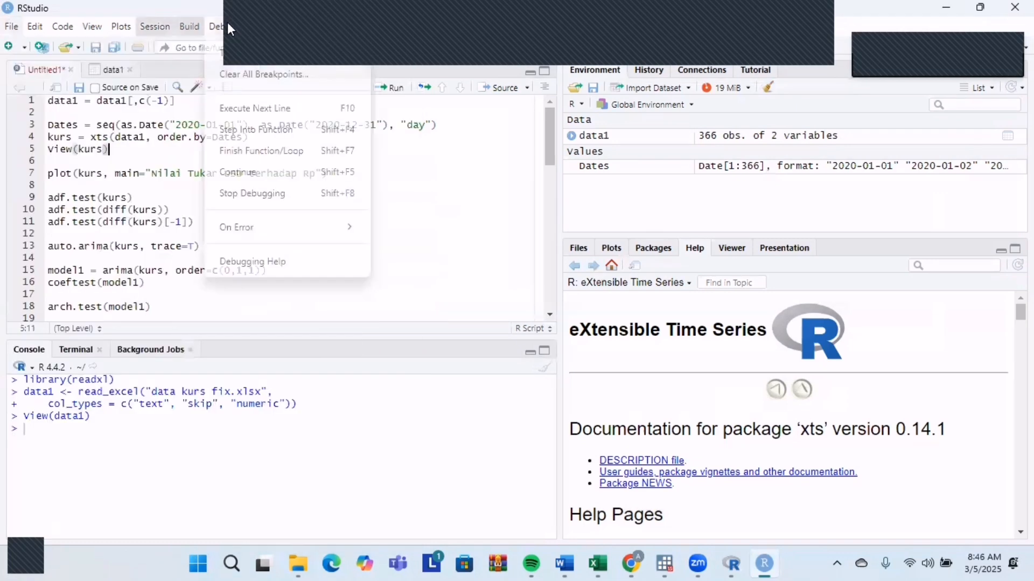
click(12, 28)
click(12, 28)
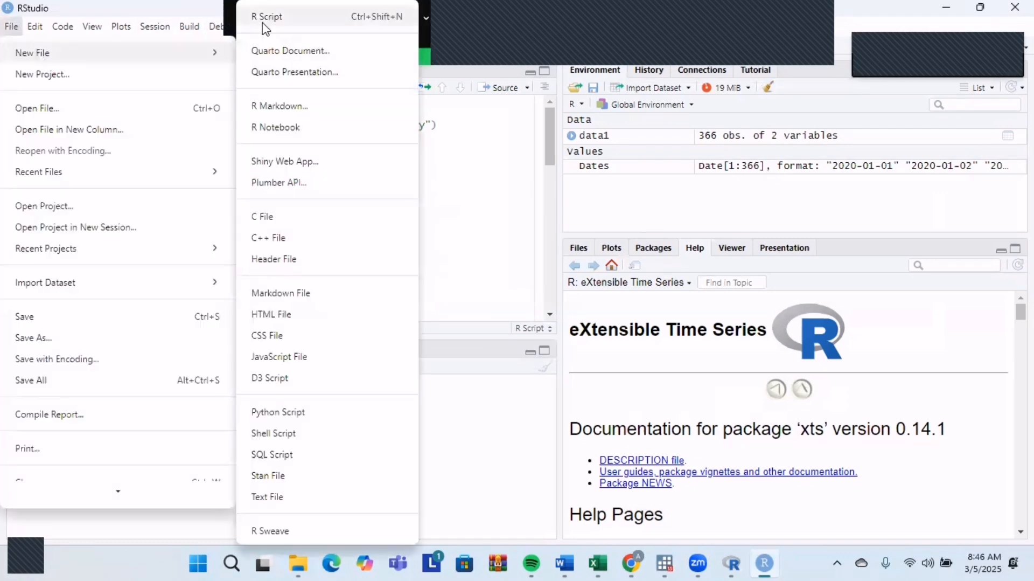
click(440, 123)
click(304, 102)
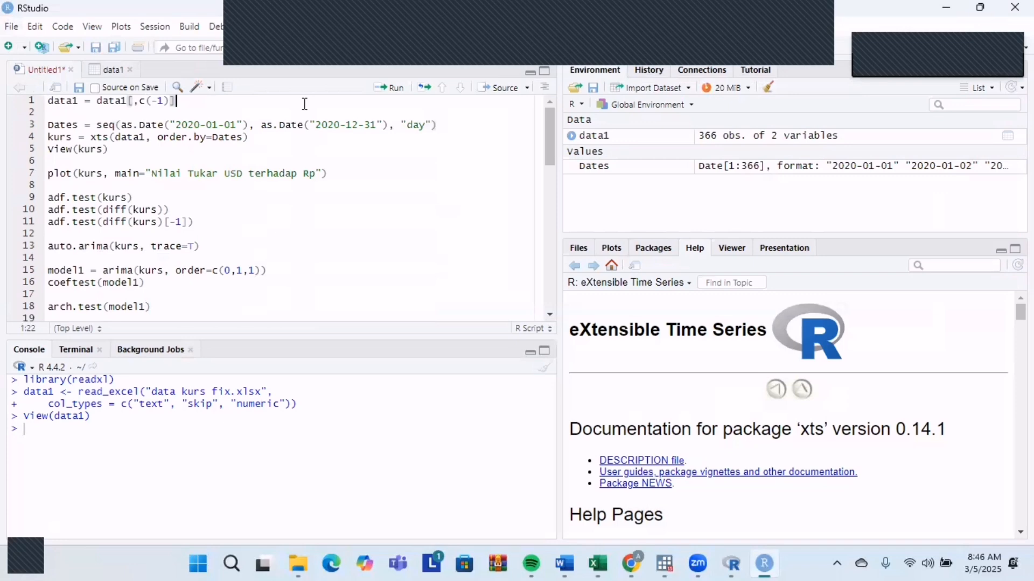
click(285, 139)
Run the script line data1 = data1[,c(-1)] to remove the date column, and check data1 in the data viewer.
click(111, 71)
click(46, 70)
click(111, 70)
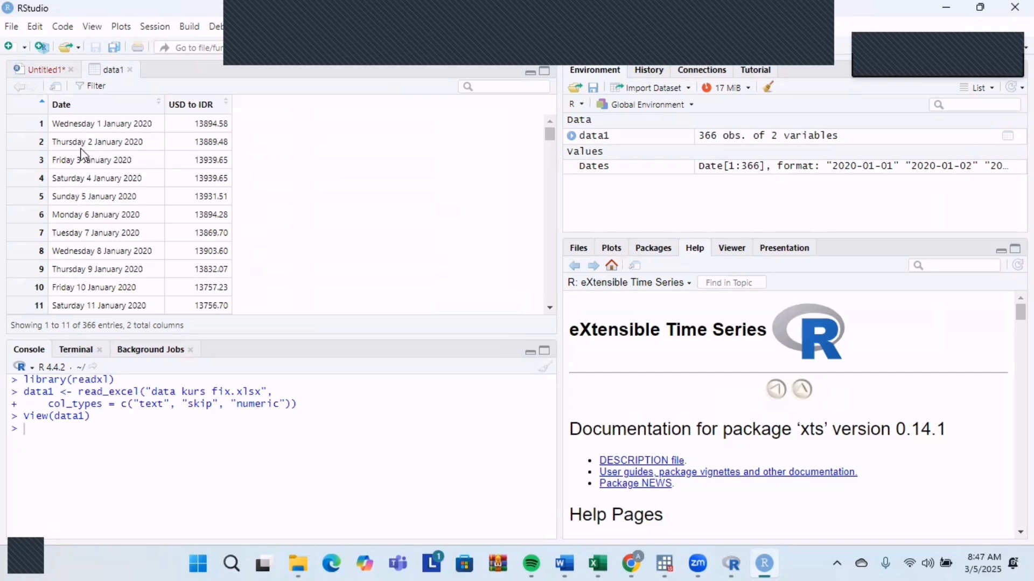
click(43, 69)
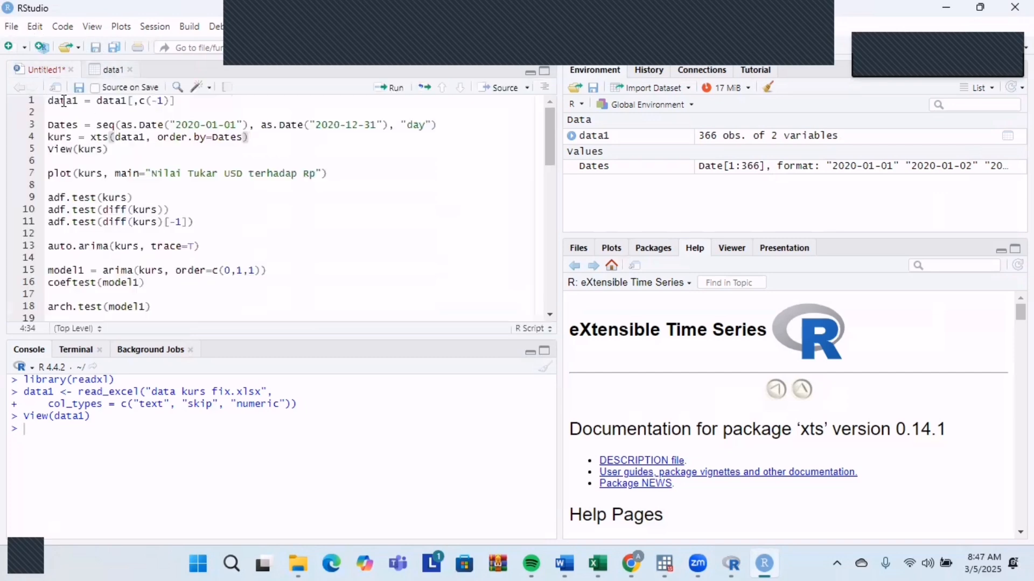
click(175, 101)
click(392, 88)
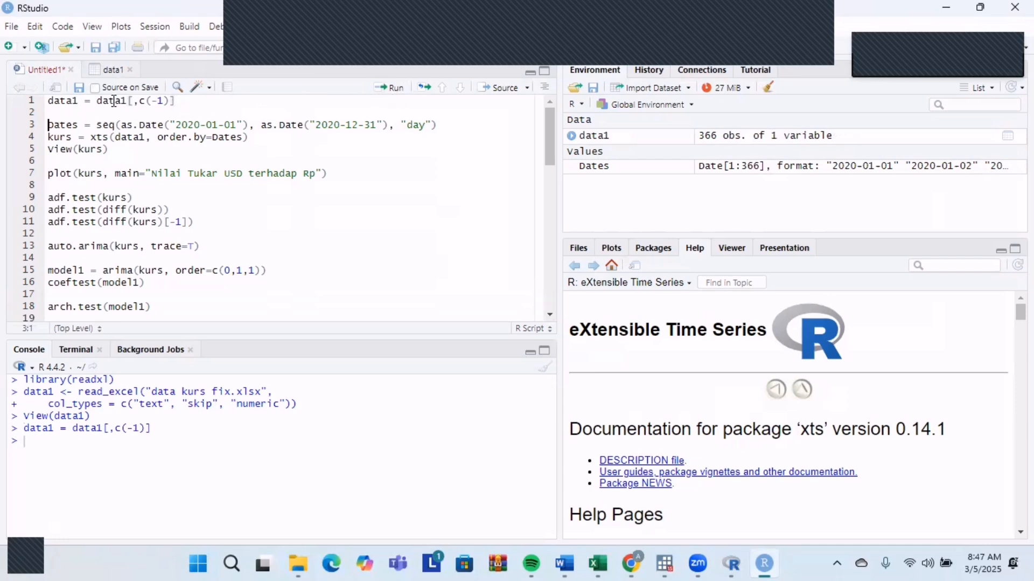
click(109, 69)
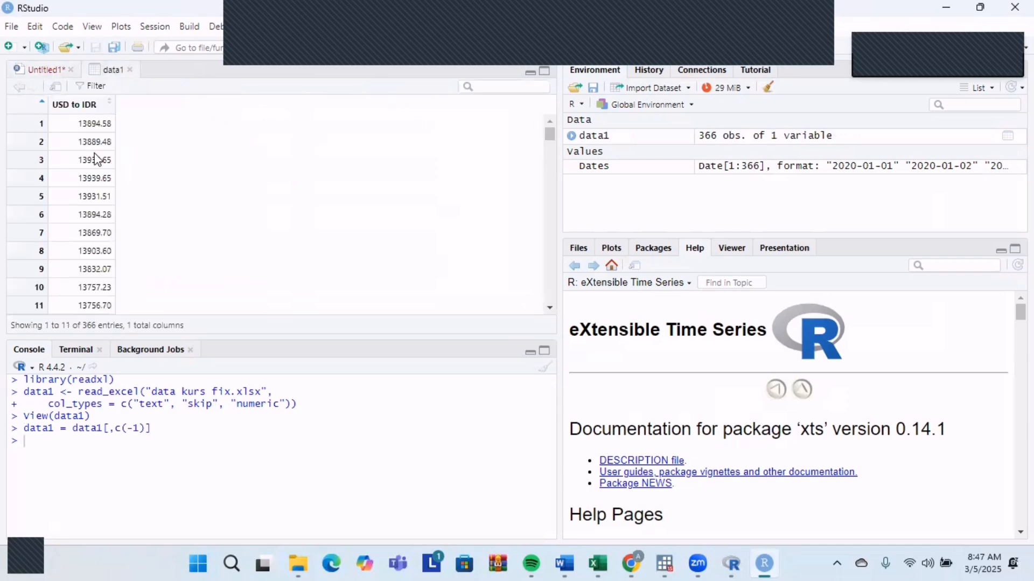
click(49, 68)
click(208, 106)
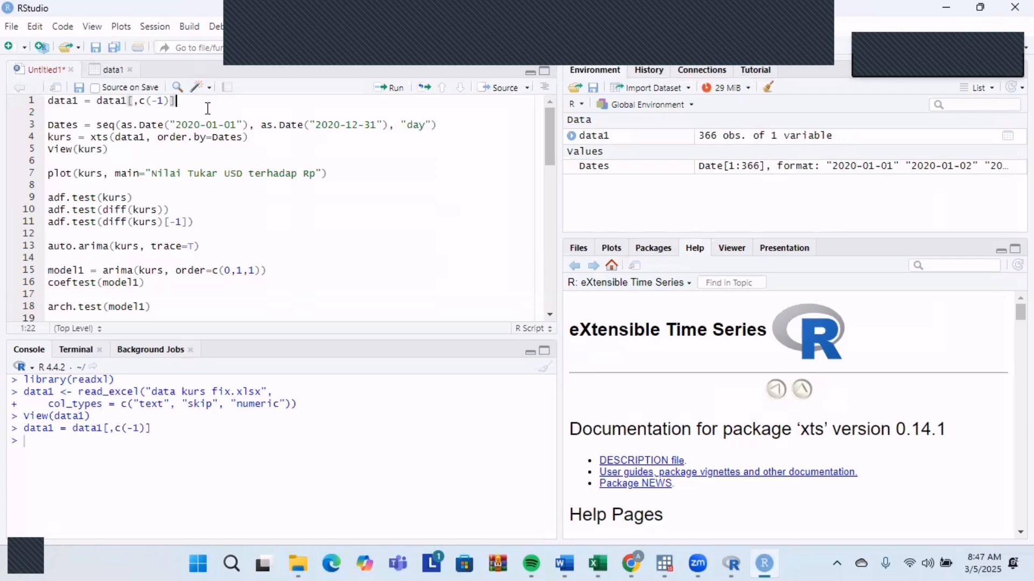
key(Down)
Find the xts package among the installed packages, unload it and load it again.
click(652, 247)
click(937, 266)
text(xts)
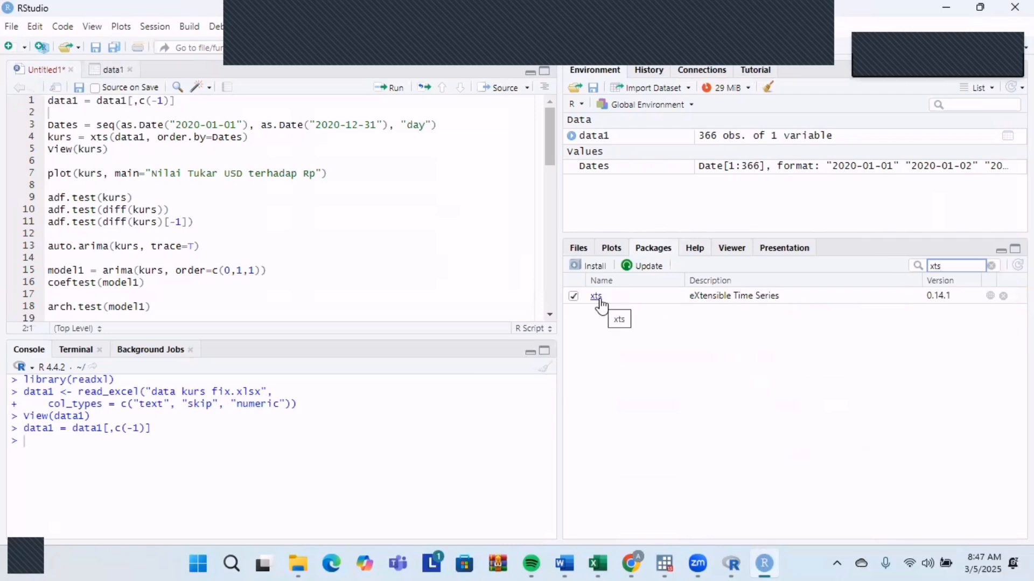
click(589, 266)
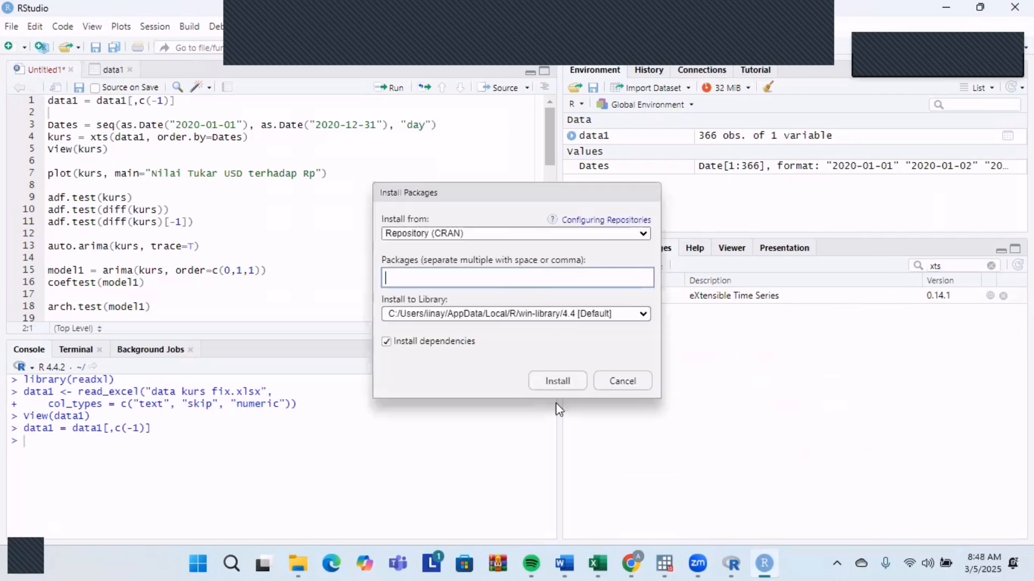
click(624, 381)
click(574, 295)
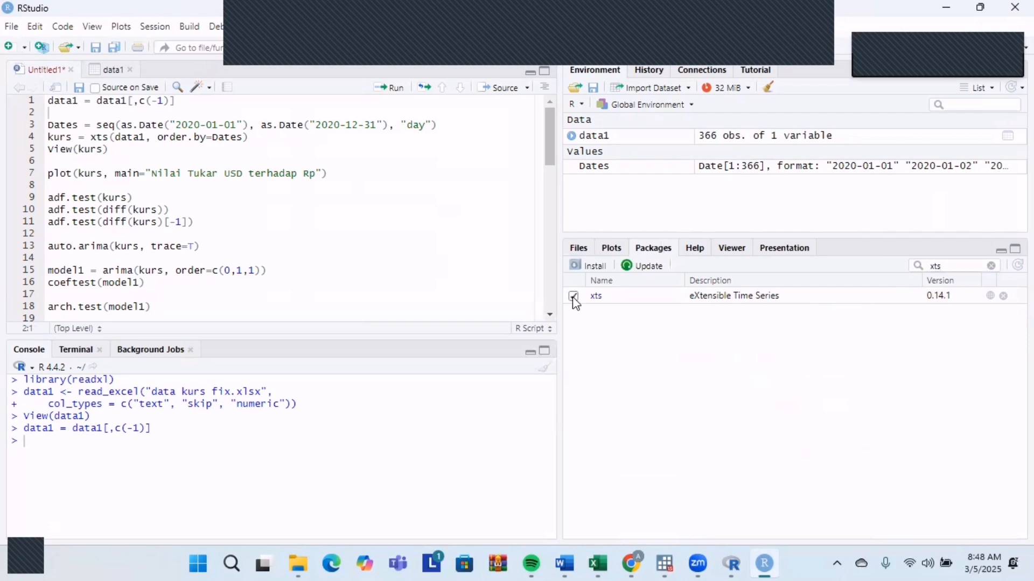
click(574, 296)
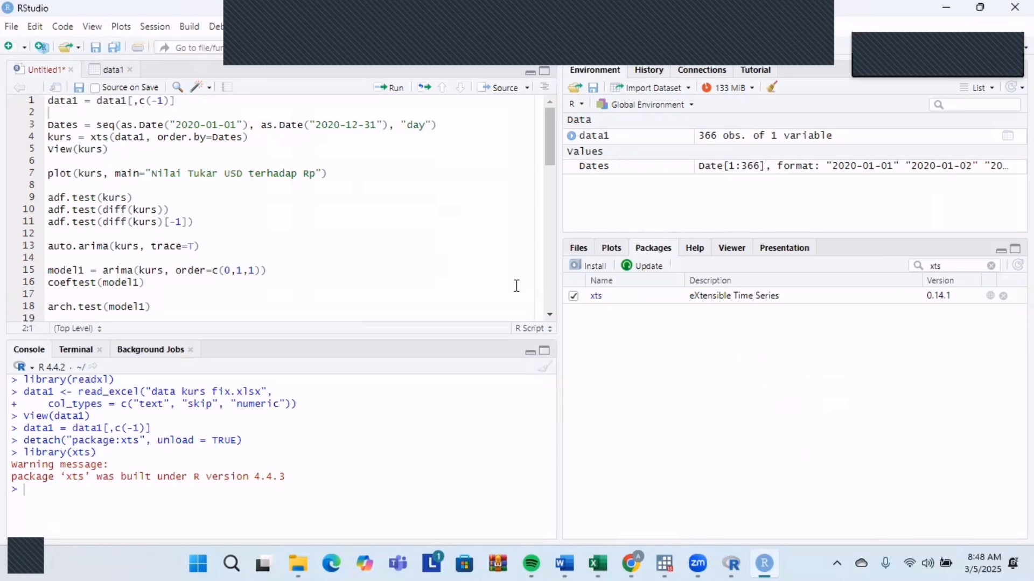
Run the script lines creating the daily Dates sequence from 2020-01-01 to 2020-12-31 and the xts series kurs ordered by Dates.
click(453, 129)
click(388, 88)
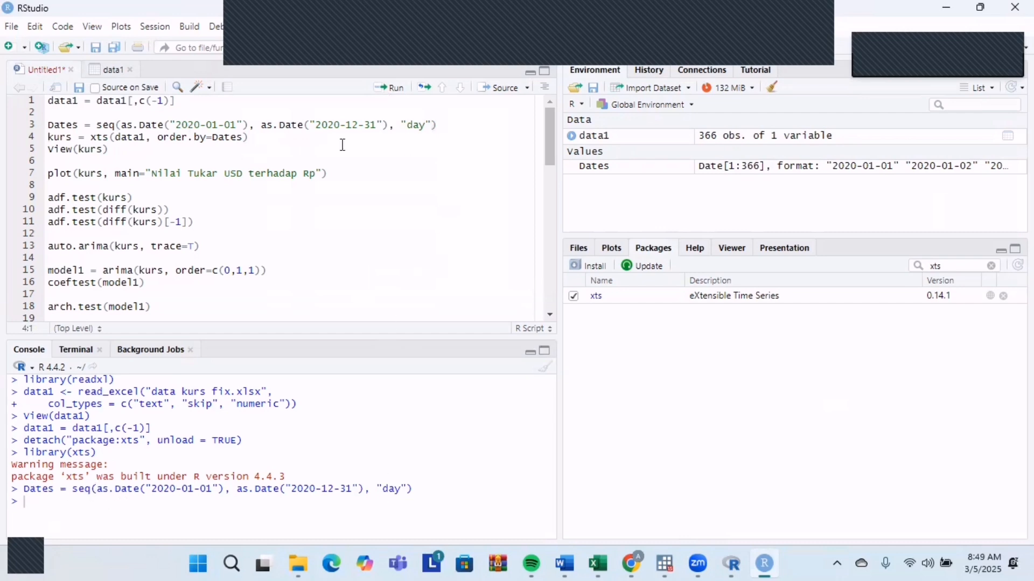
click(297, 136)
mouse_move(152, 139)
click(398, 89)
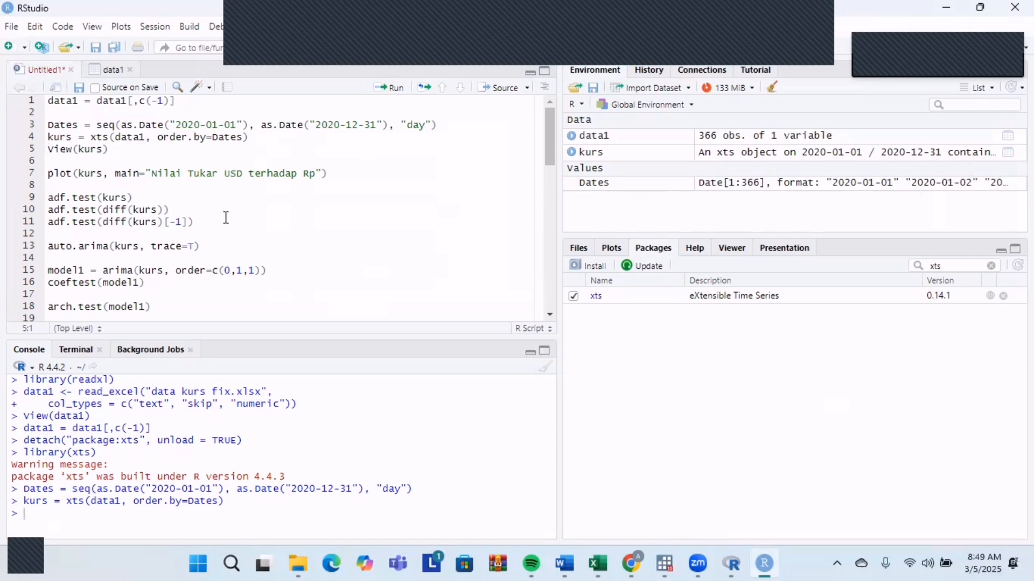
Run View(kurs) and look through the dated exchange-rate series.
click(122, 150)
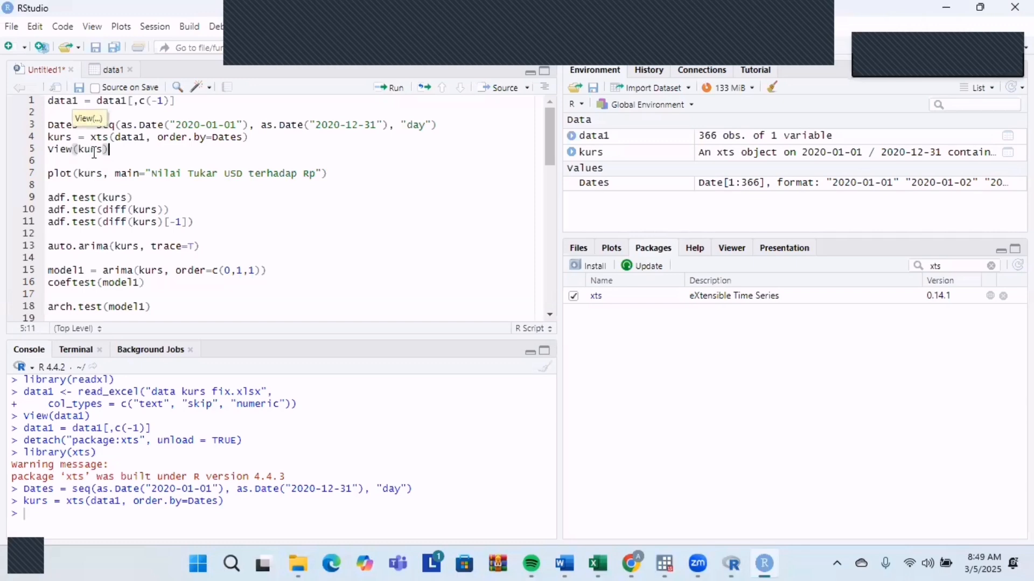
click(401, 92)
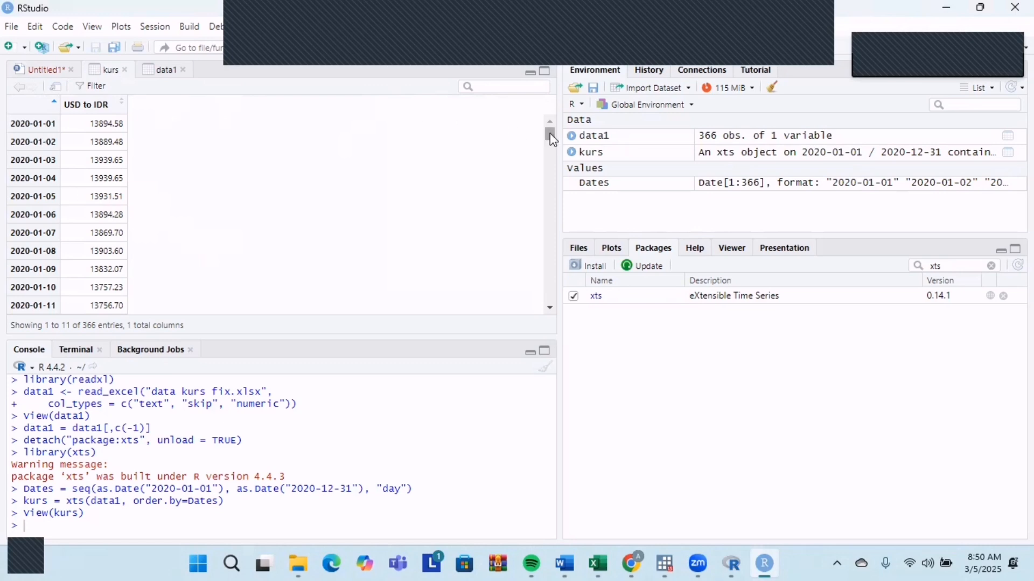
mouse_move(550, 134)
mouse_down()
mouse_move(549, 313)
mouse_move(569, 135)
mouse_up()
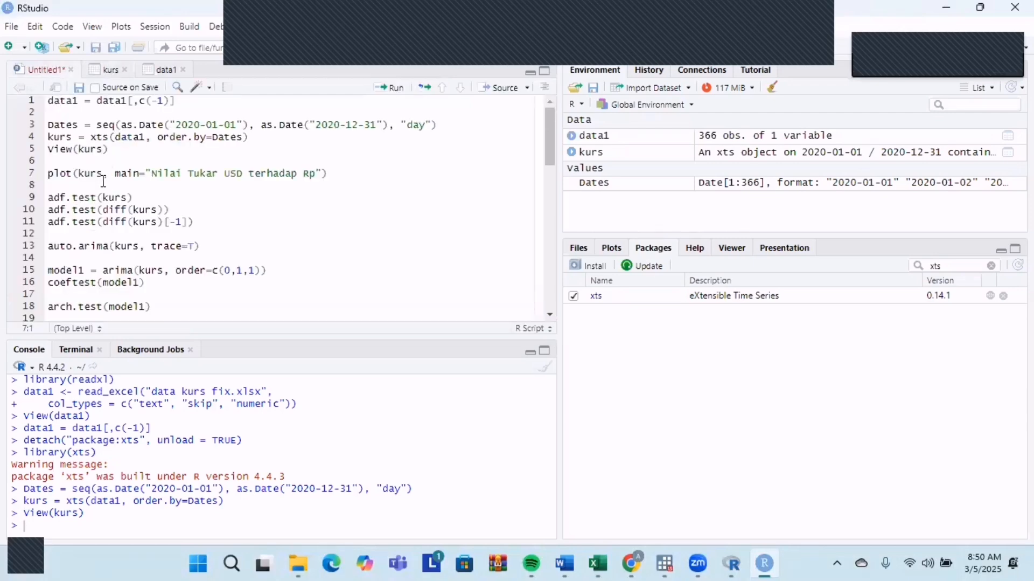
Run the script line that plots kurs with the title "Nilai Tukar USD terhadap Rp".
click(67, 173)
click(114, 173)
click(331, 173)
click(388, 87)
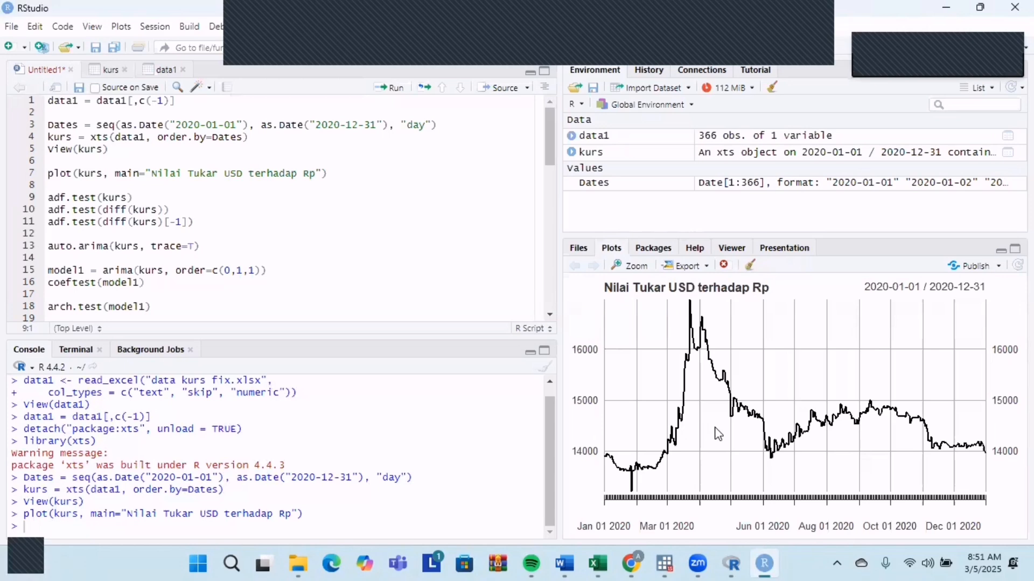
Find the tseries package among the installed packages and load it.
click(145, 196)
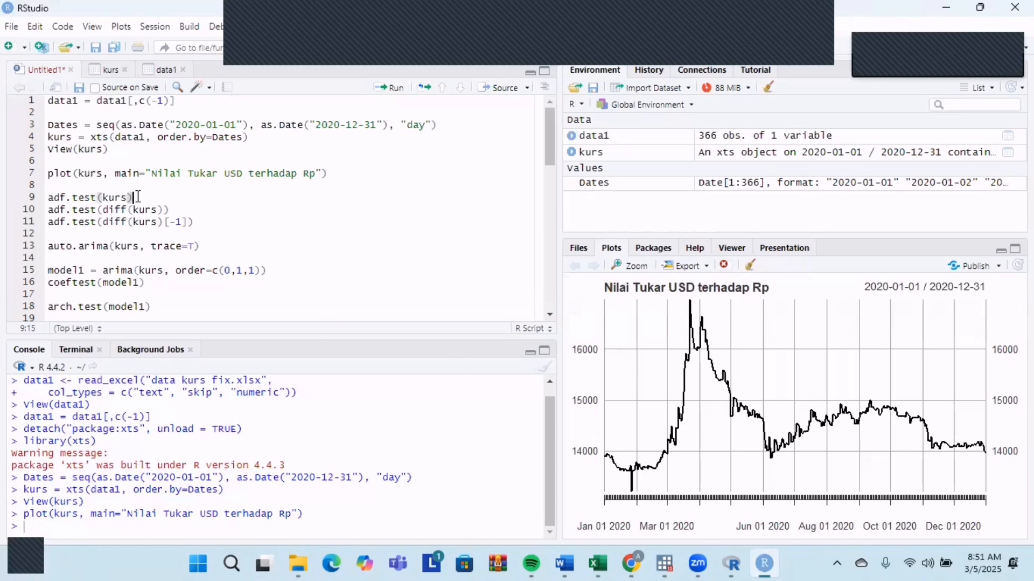
click(645, 246)
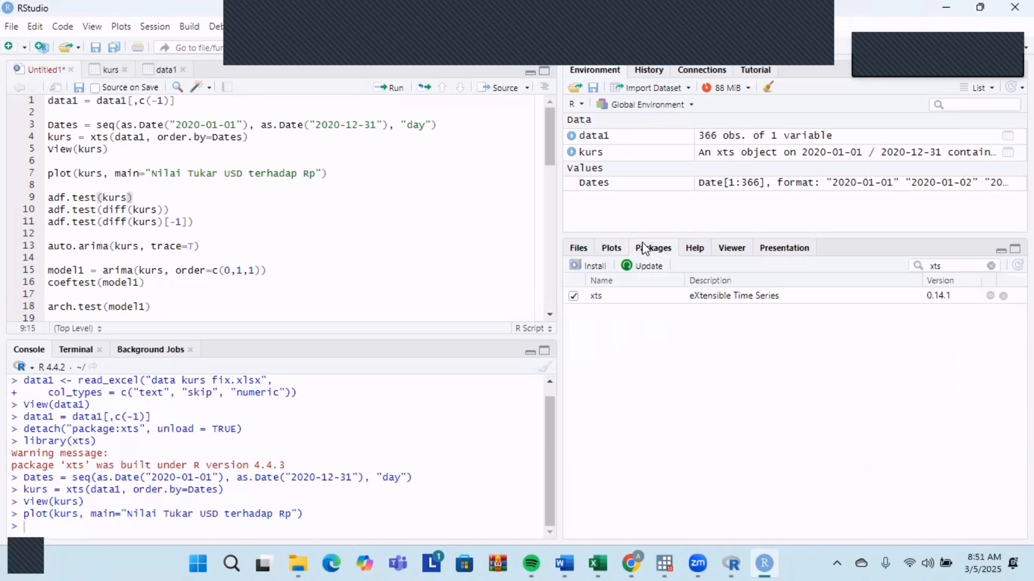
click(992, 265)
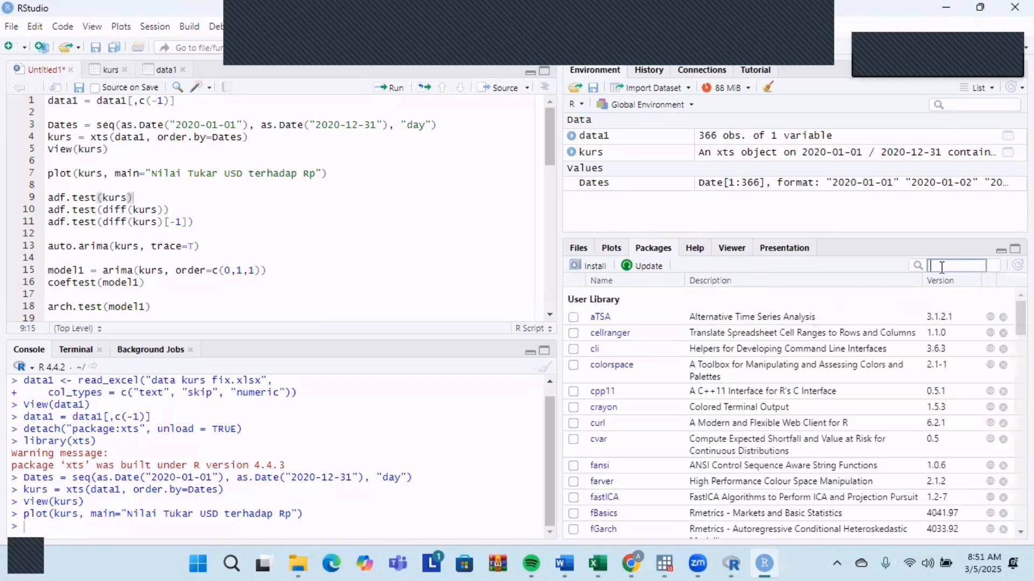
text(tseries)
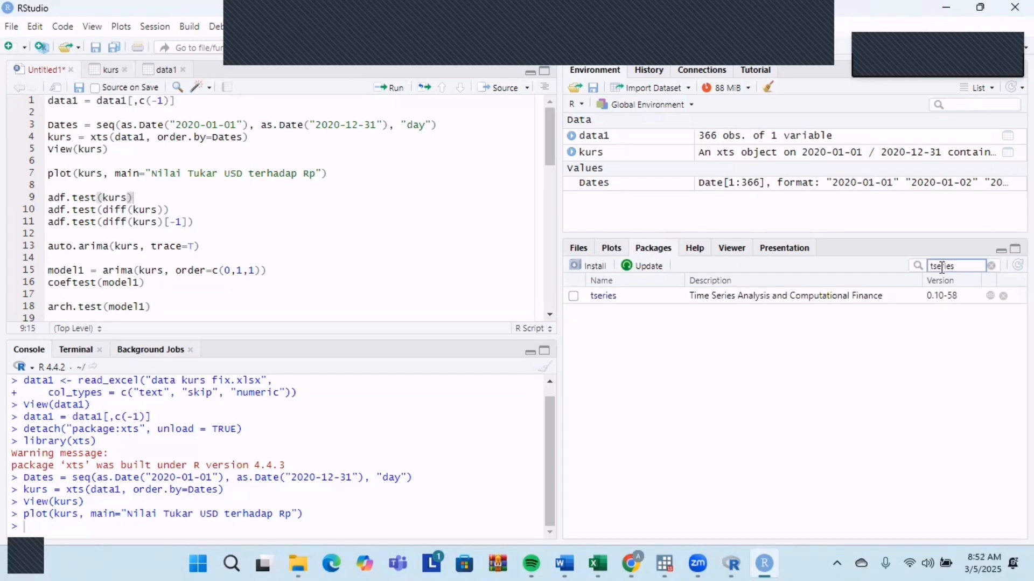
click(574, 296)
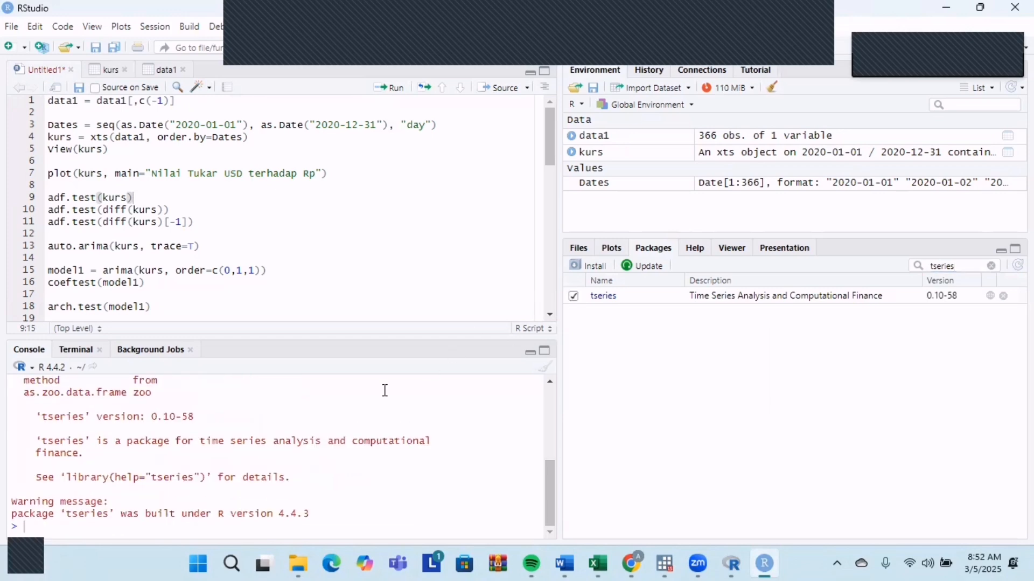
Review the console output from loading tseries and run adf.test(kurs) from the script.
scroll(395, 441, up, 1)
scroll(395, 442, up, 2)
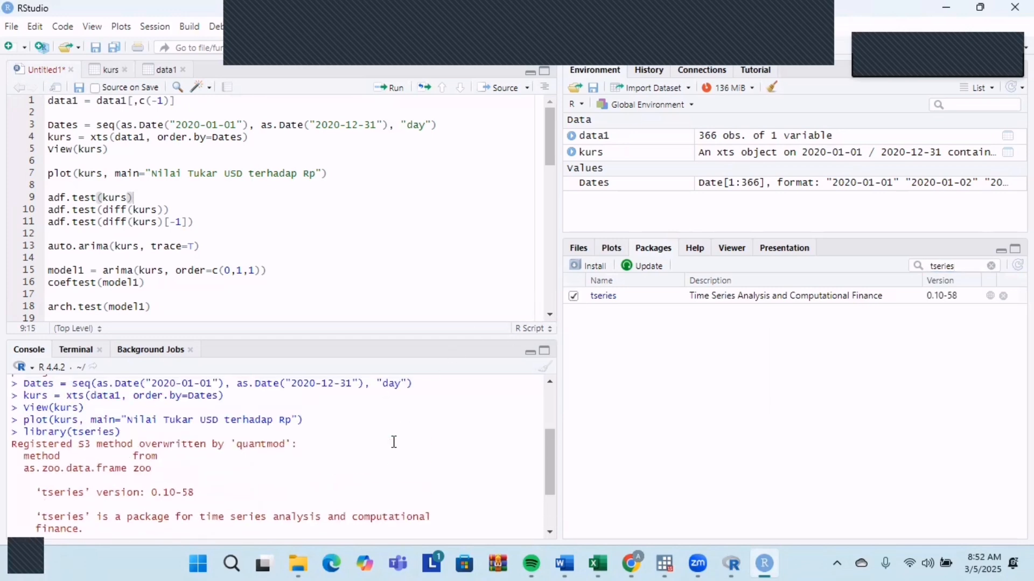
scroll(395, 442, down, 3)
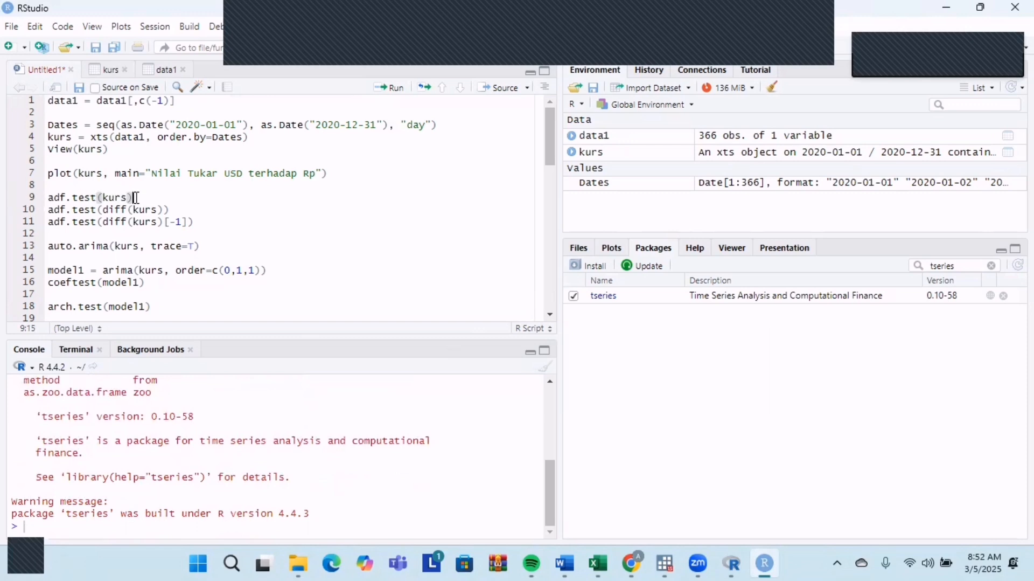
click(387, 87)
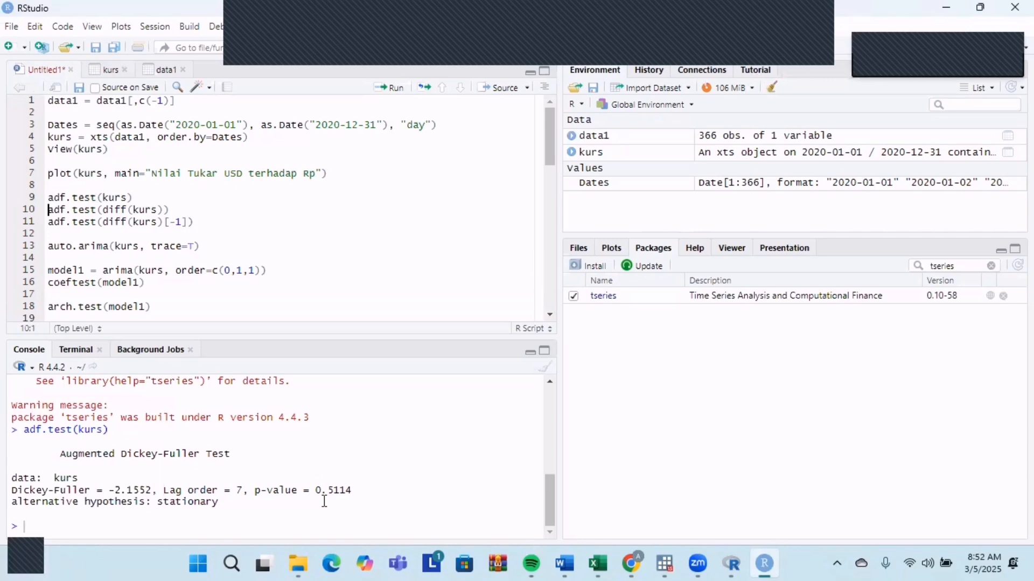
Run the script lines adf.test(diff(kurs)) and adf.test(diff(kurs)[-1]) to test the differenced series for stationarity.
click(183, 208)
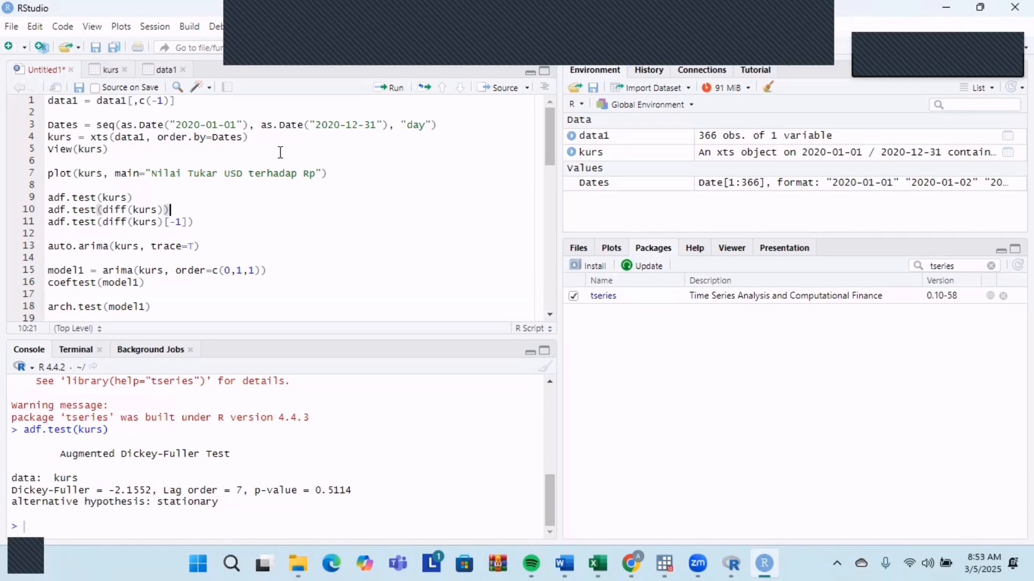
click(395, 88)
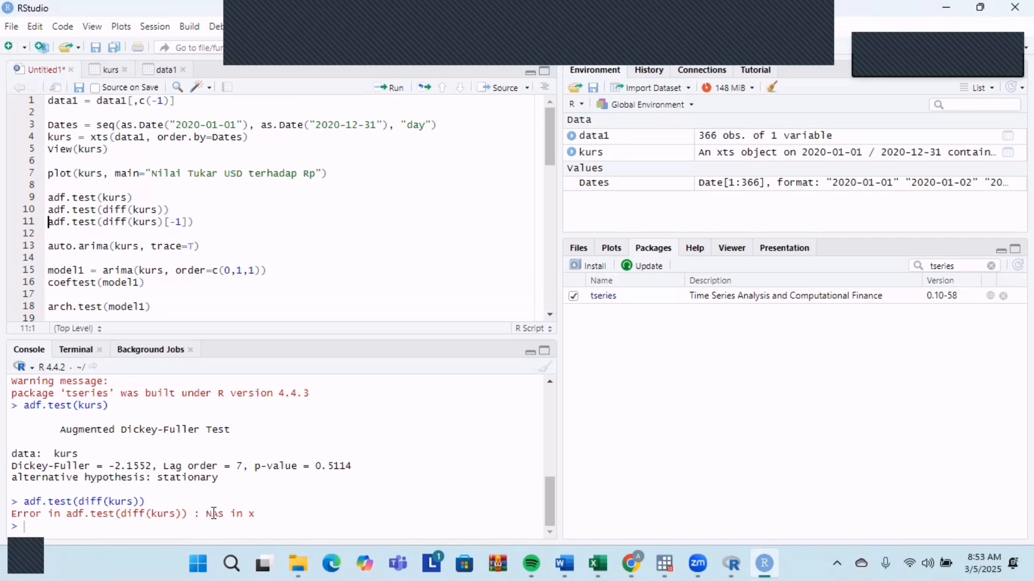
click(128, 222)
click(199, 221)
click(384, 90)
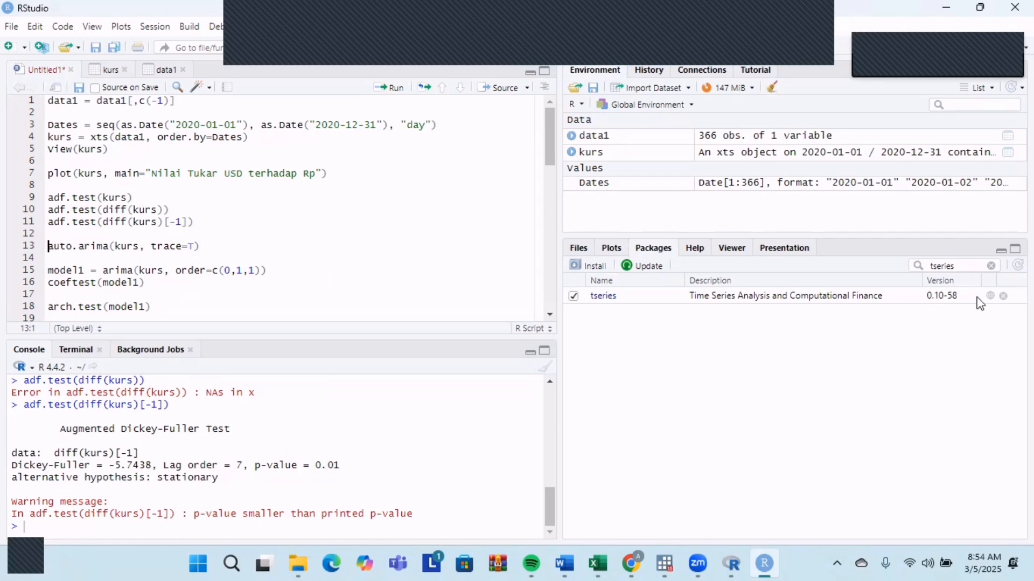
Find the forecast package among the installed packages and load it.
click(992, 265)
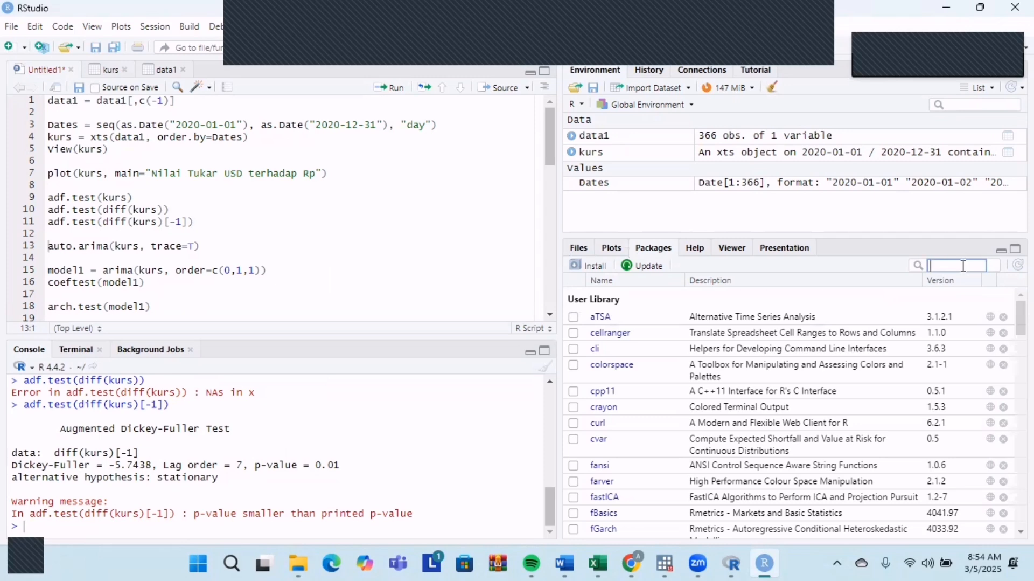
click(938, 266)
text(fc)
key(BackSpace)
text(o)
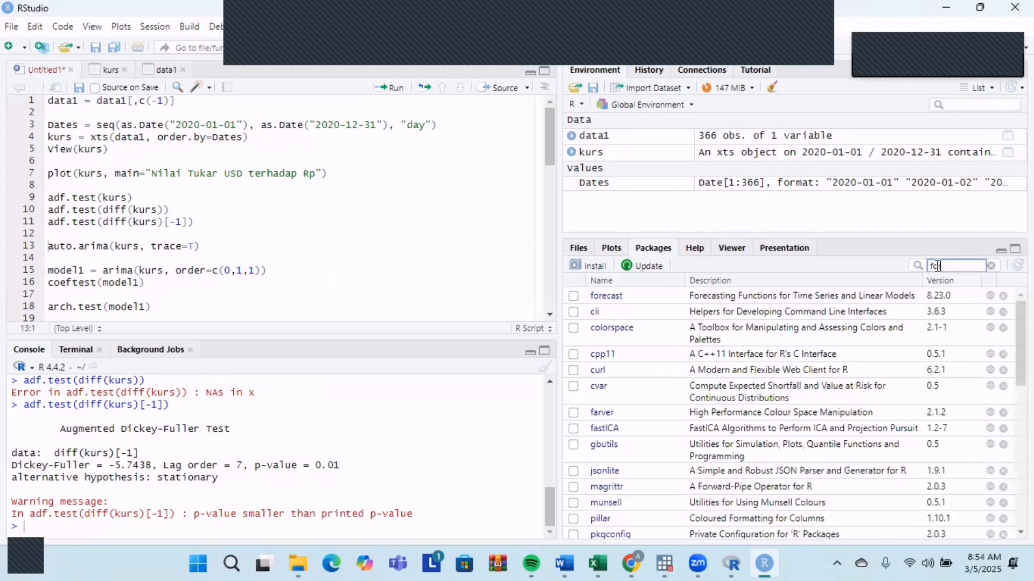
text(recast)
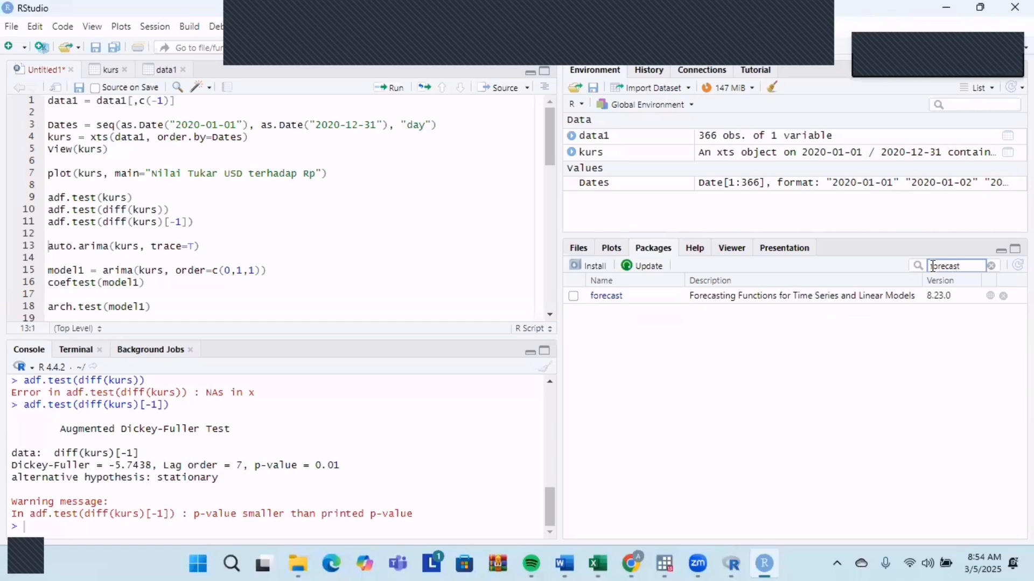
click(575, 296)
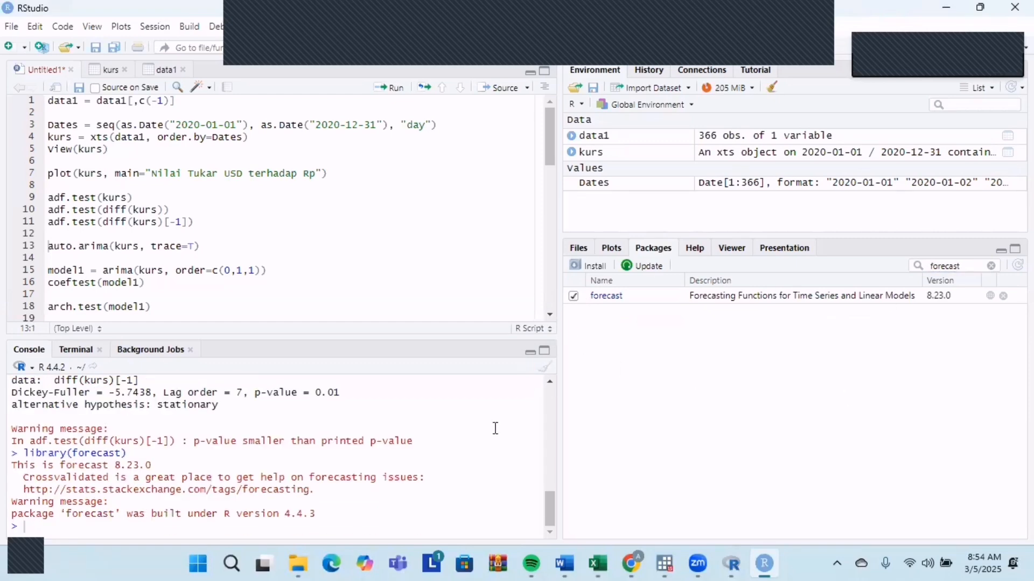
Run auto.arima(kurs, trace=T) from the script and review the candidate ARIMA models in the console output.
click(128, 233)
click(210, 247)
click(393, 88)
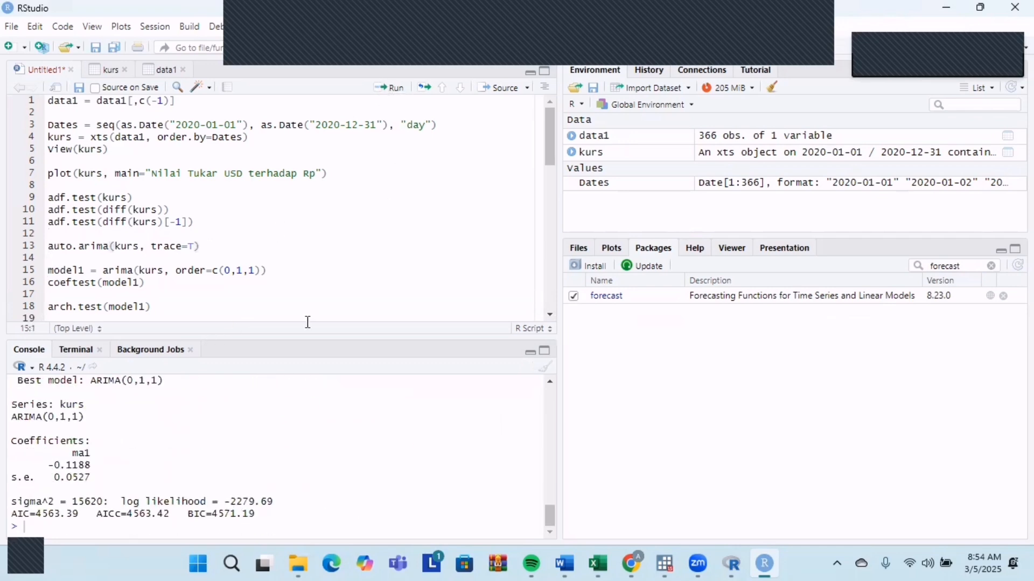
scroll(268, 434, up, 2)
scroll(268, 434, up, 5)
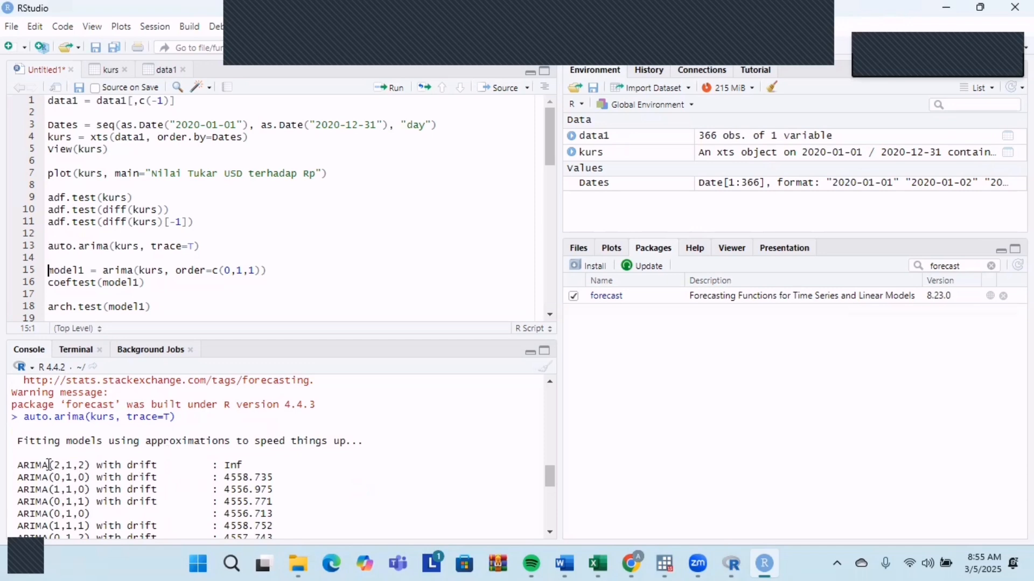
scroll(101, 467, down, 4)
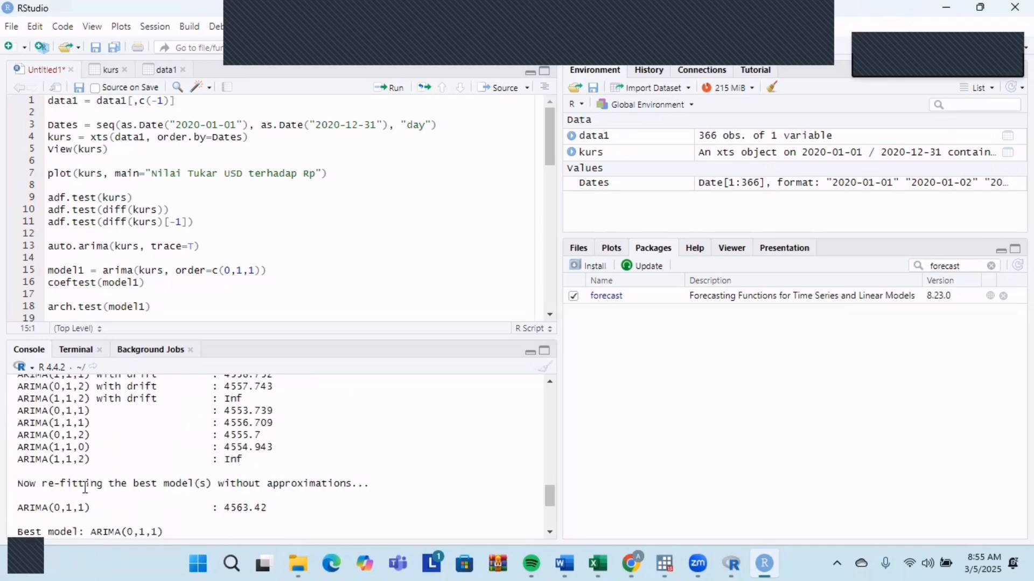
scroll(101, 467, down, 2)
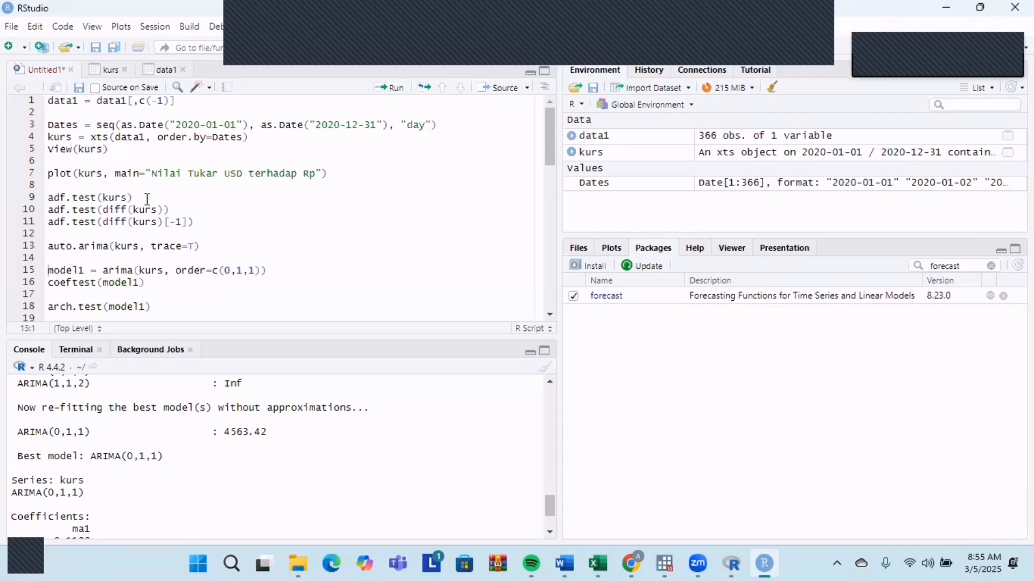
Run the script line model1 = arima(kurs, order=c(0,1,1)) to fit the ARIMA model and look over the console output.
scroll(147, 199, down, 2)
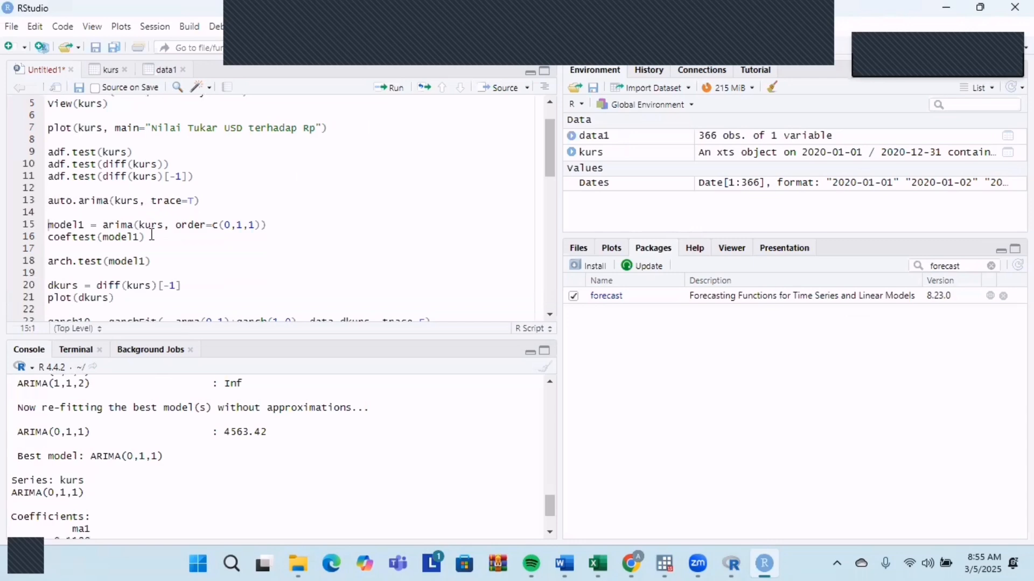
click(286, 224)
scroll(139, 447, down, 3)
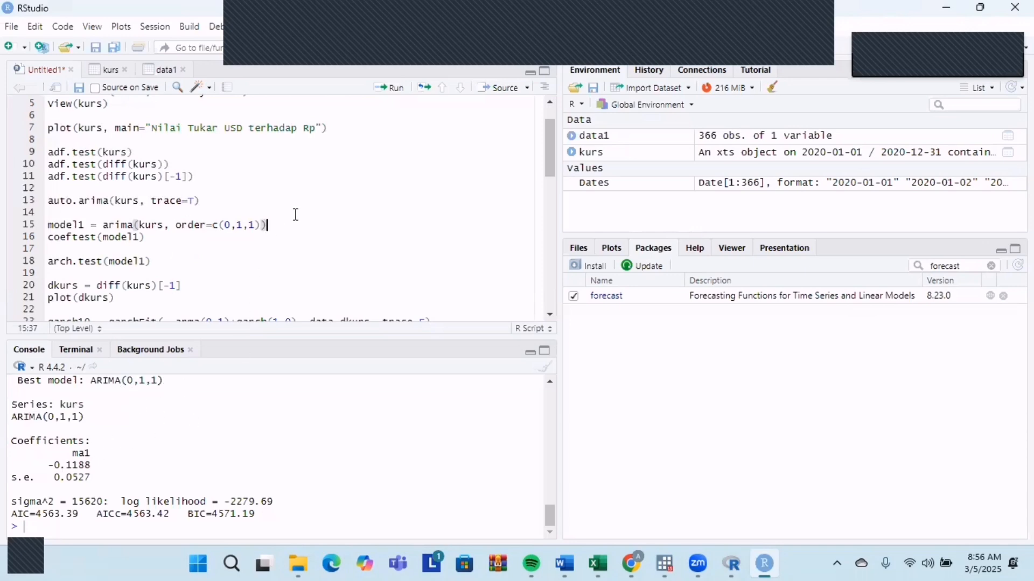
click(383, 88)
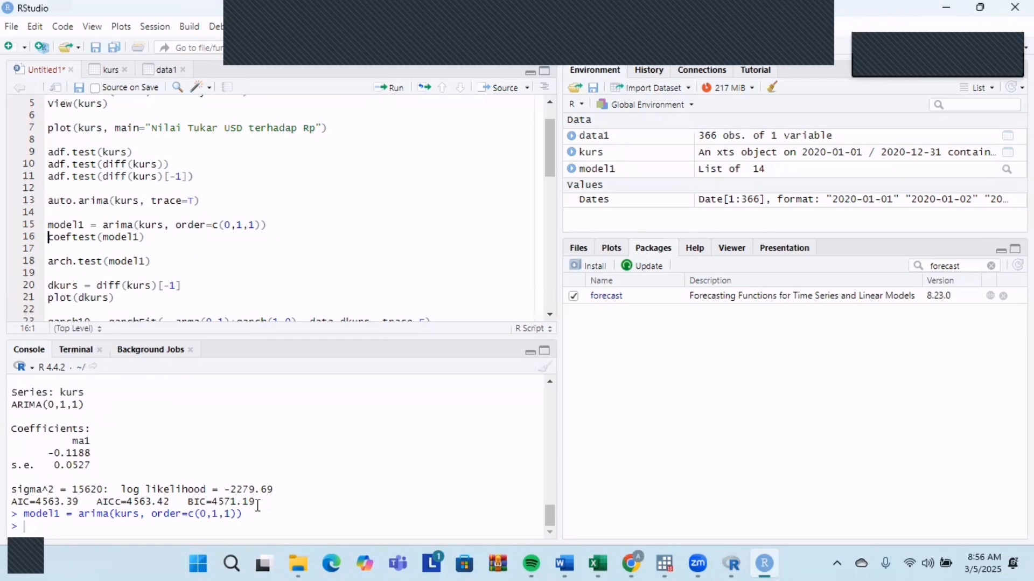
scroll(258, 505, up, 8)
scroll(259, 506, down, 8)
Find the lmtest package among the installed packages and load it.
click(992, 266)
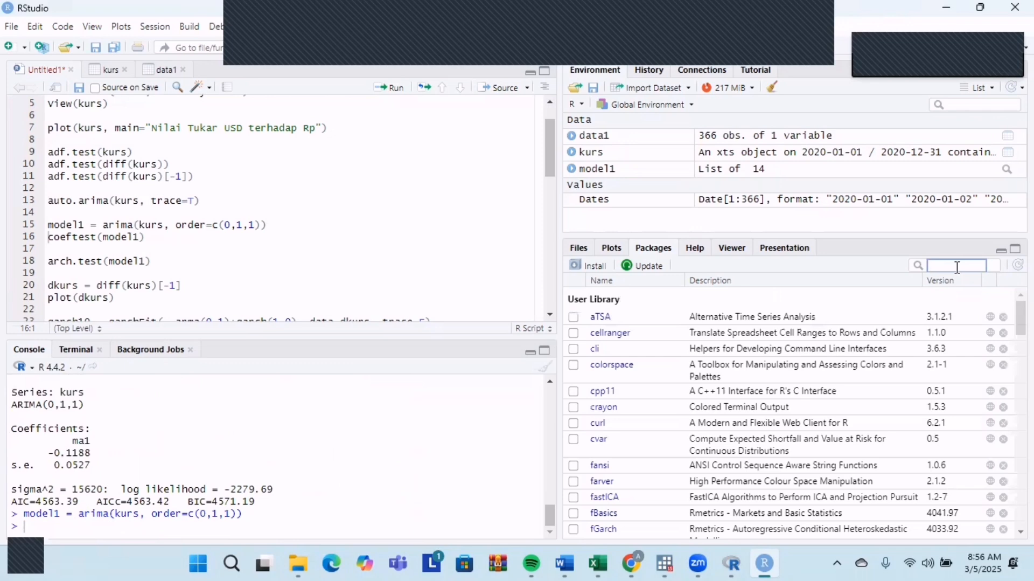
text(lm)
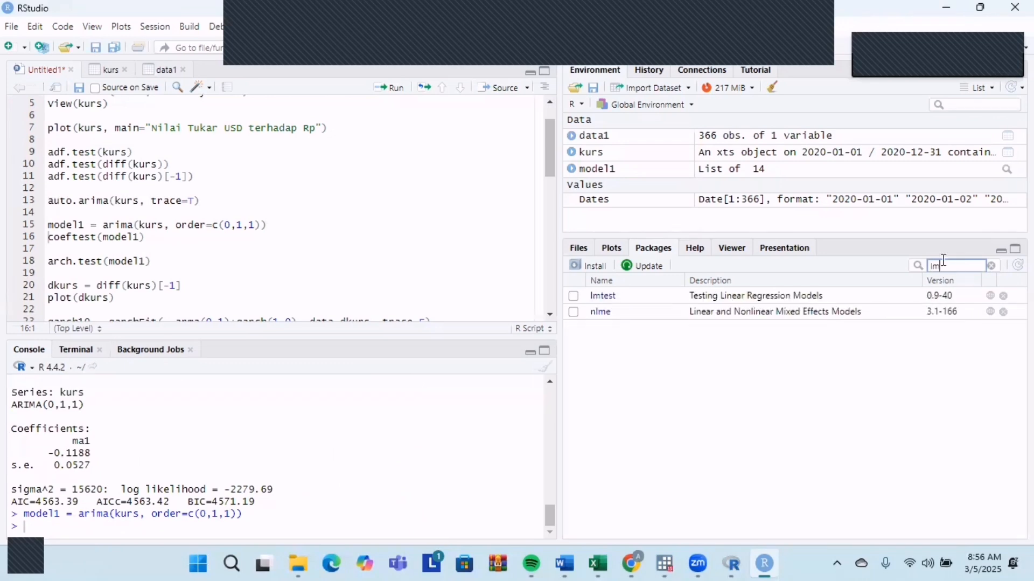
click(574, 296)
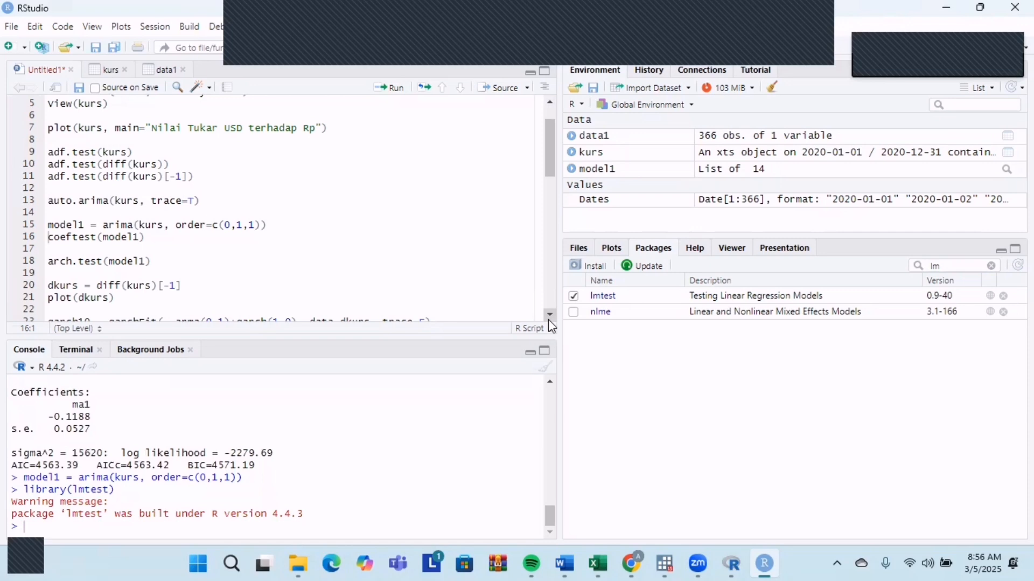
Open the lmtest package documentation and look up the help page for the coeftest function.
click(604, 296)
scroll(630, 418, down, 5)
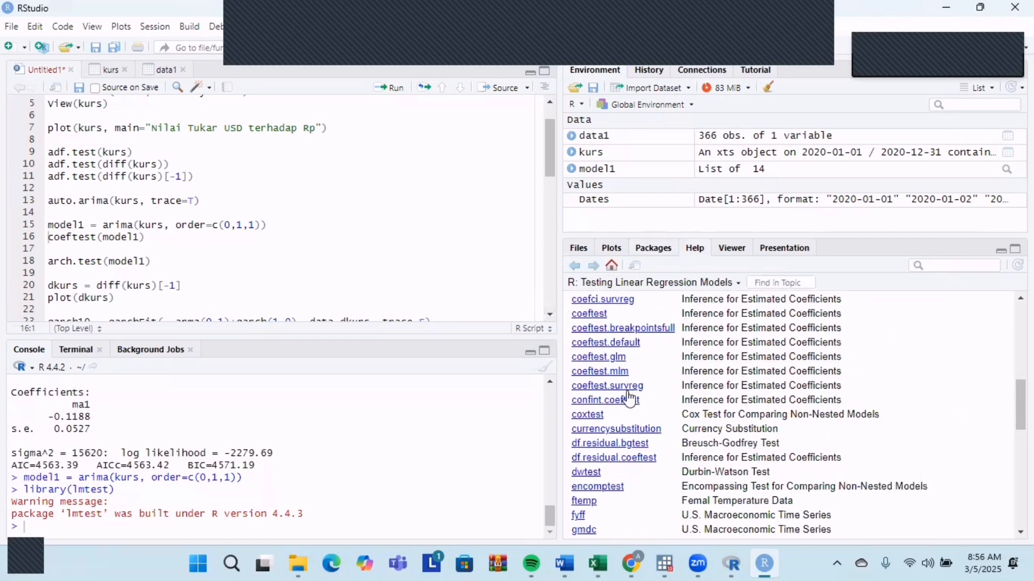
scroll(631, 398, down, 3)
scroll(623, 423, up, 5)
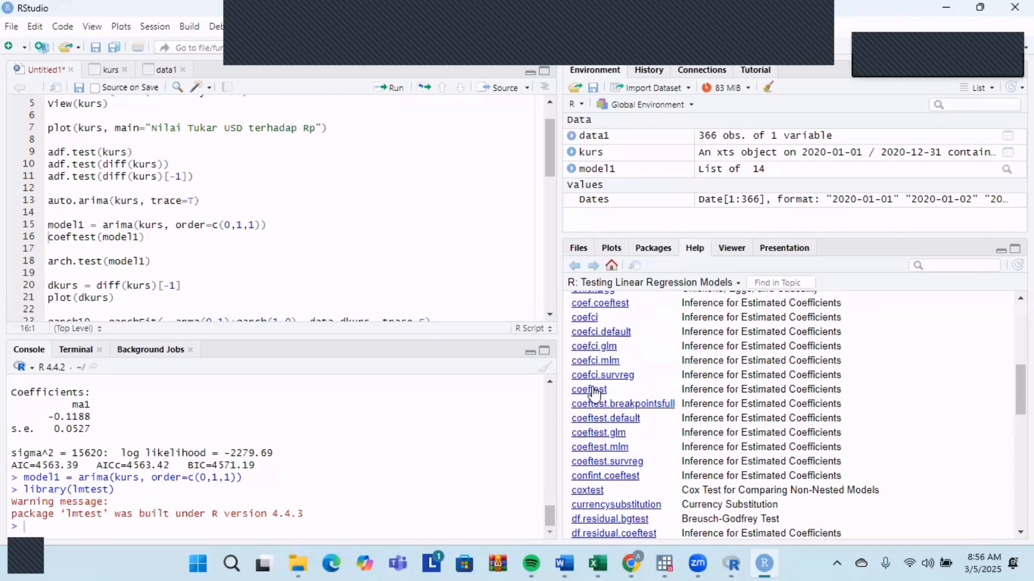
click(596, 389)
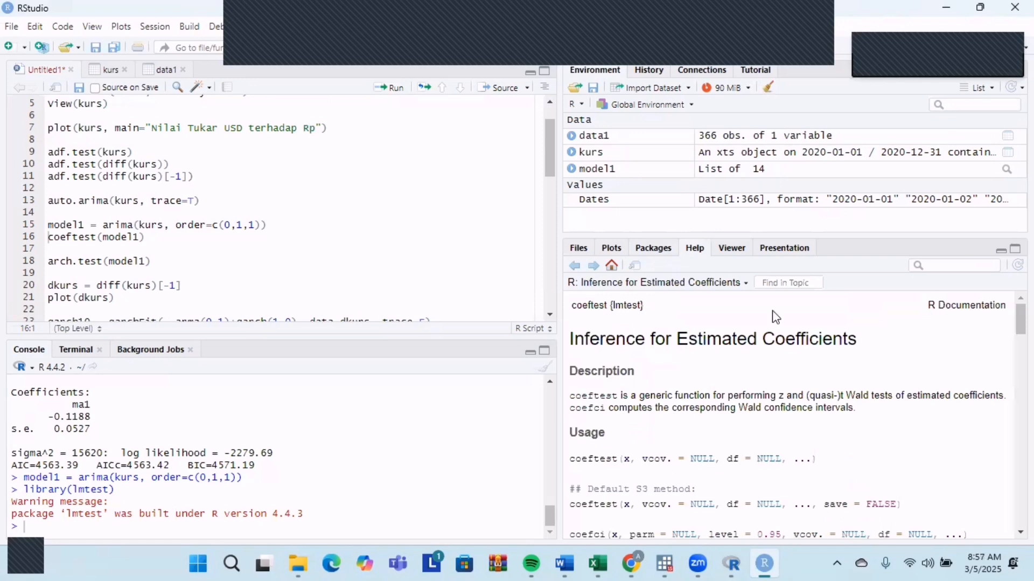
Run coeftest(model1) from the script to test the significance of the model's coefficients.
click(159, 241)
click(388, 89)
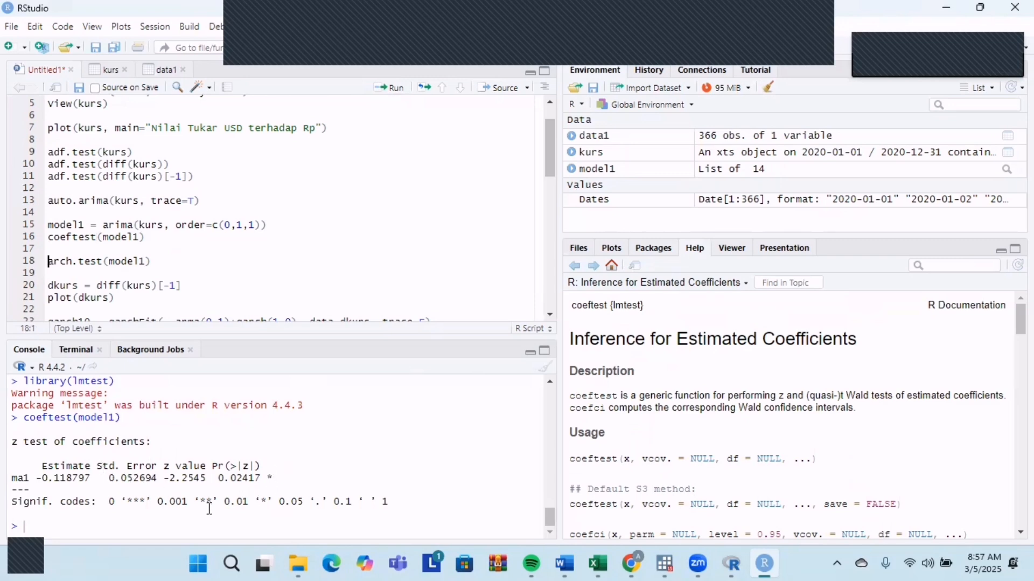
scroll(232, 254, down, 2)
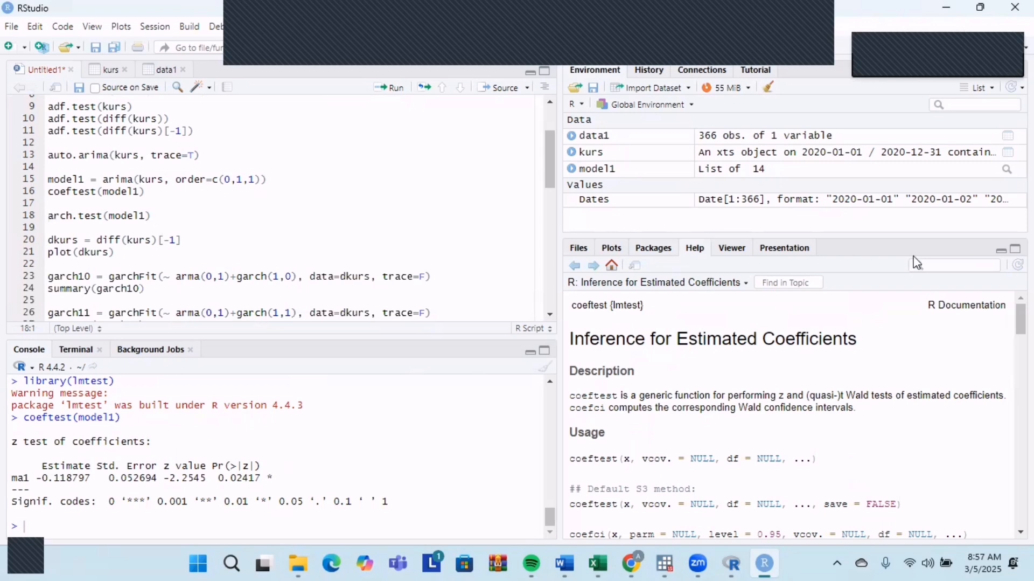
click(953, 264)
text(atsa)
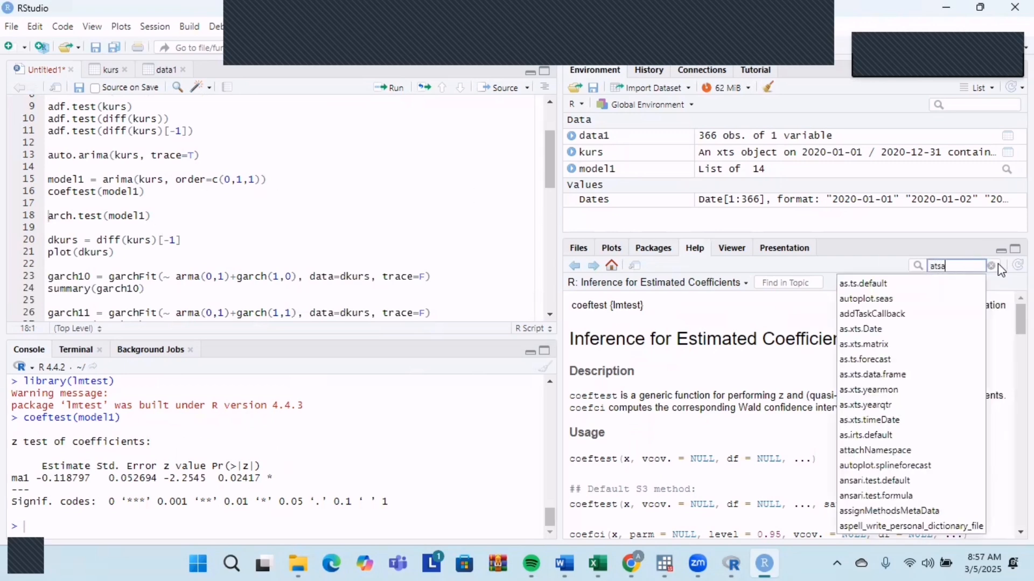
click(994, 265)
Load the aTSA package from the installed packages and run arch.test(model1) from the script.
click(673, 248)
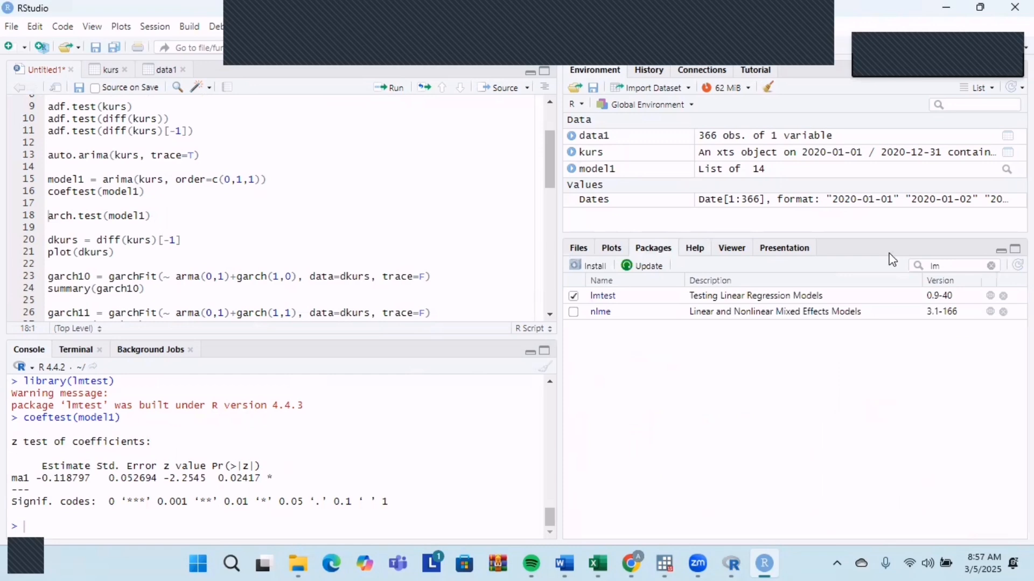
click(994, 265)
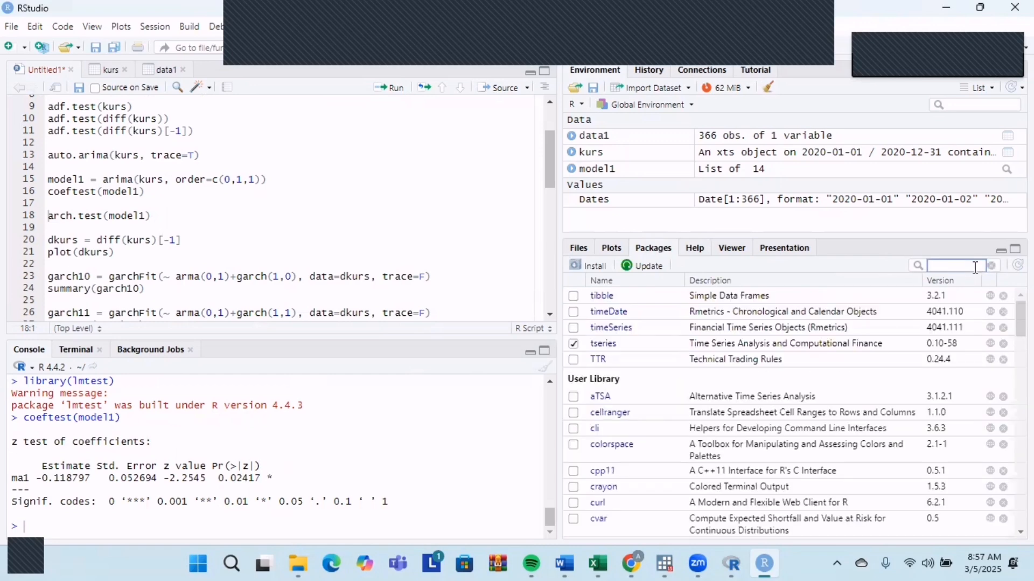
text(atsa)
click(574, 317)
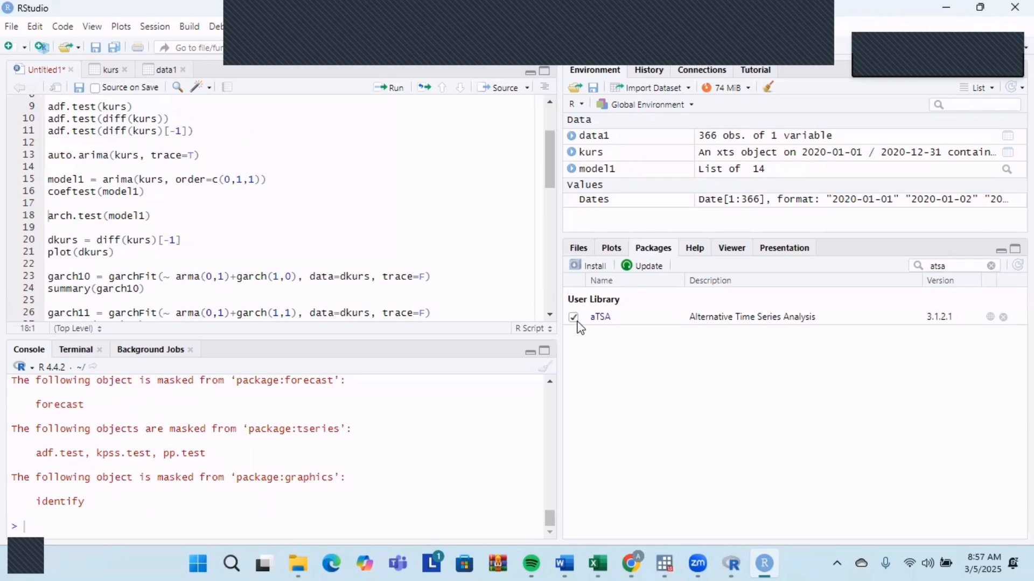
click(156, 215)
click(386, 90)
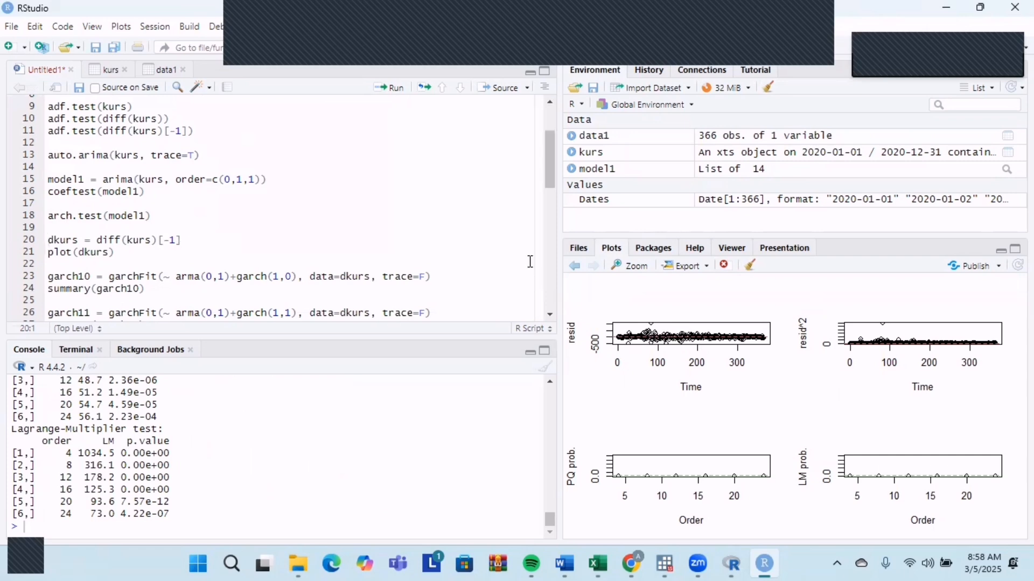
Find the fGarch package among the installed packages and load it.
click(654, 248)
click(216, 245)
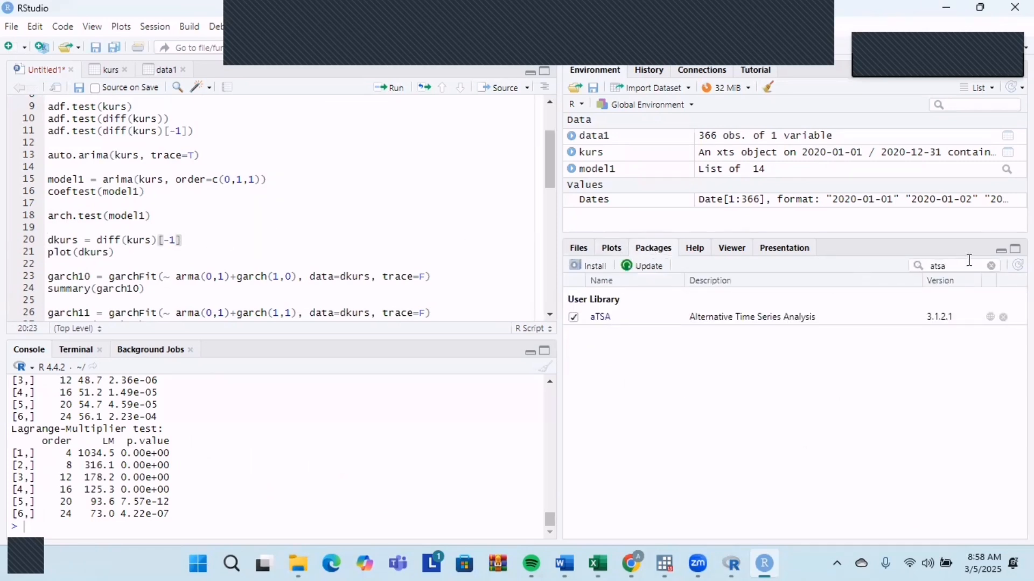
click(994, 274)
text(f)
key(Caps_Lock)
text(GARCH)
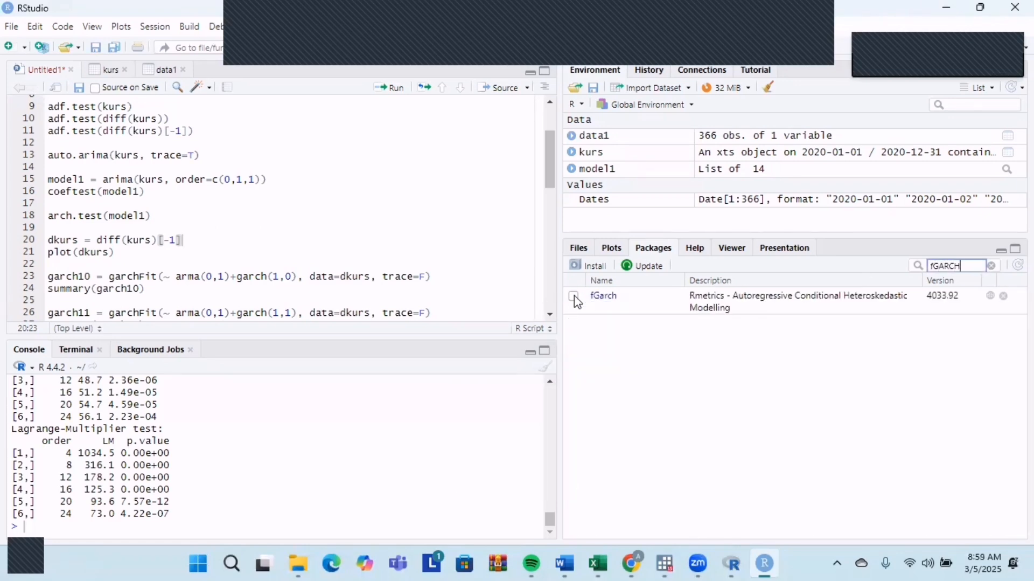
click(574, 296)
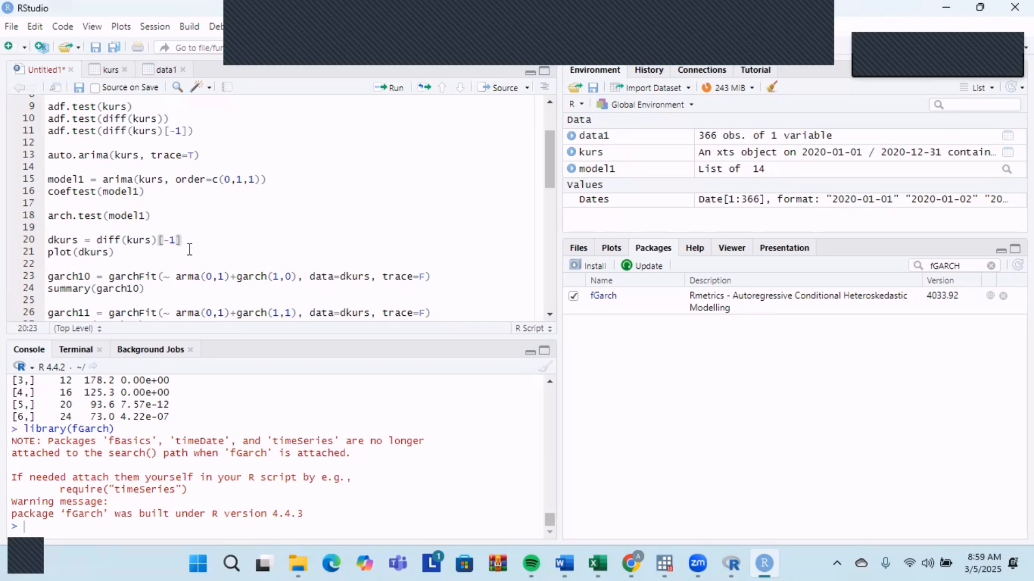
Run dkurs = diff(kurs)[-1], check the kurs data table, and plot the differenced series with plot(dkurs).
click(383, 88)
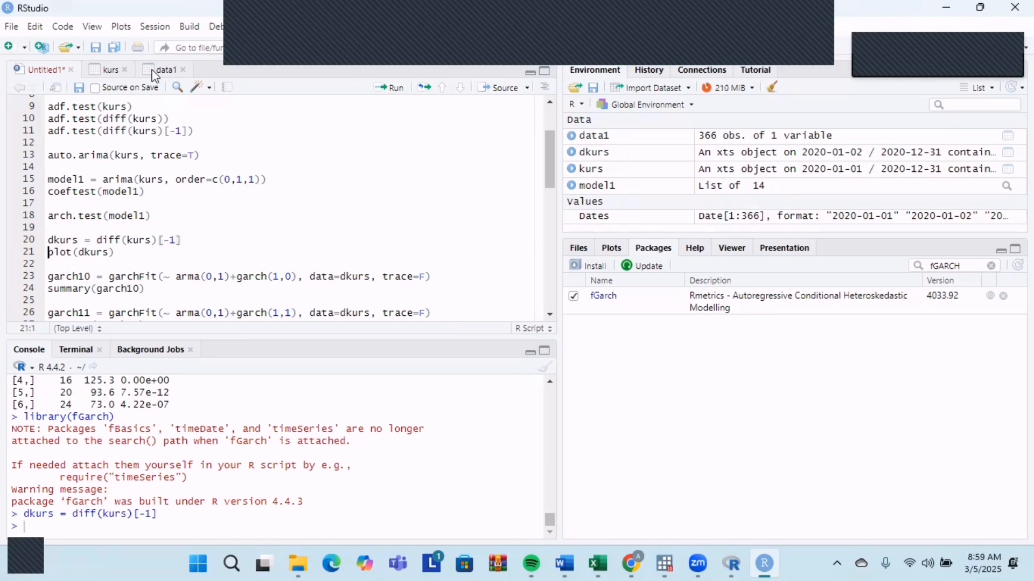
click(104, 71)
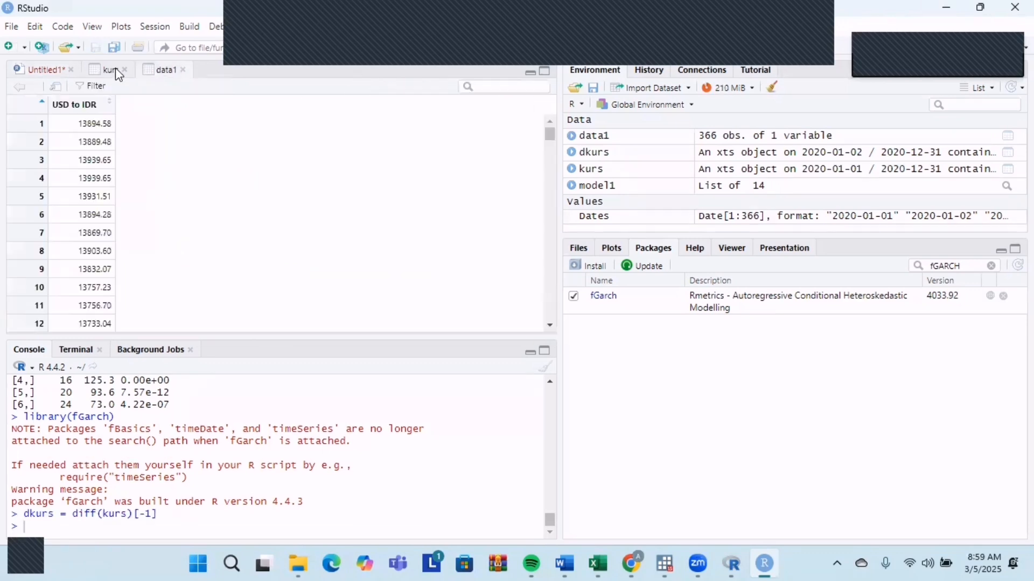
click(45, 73)
click(127, 251)
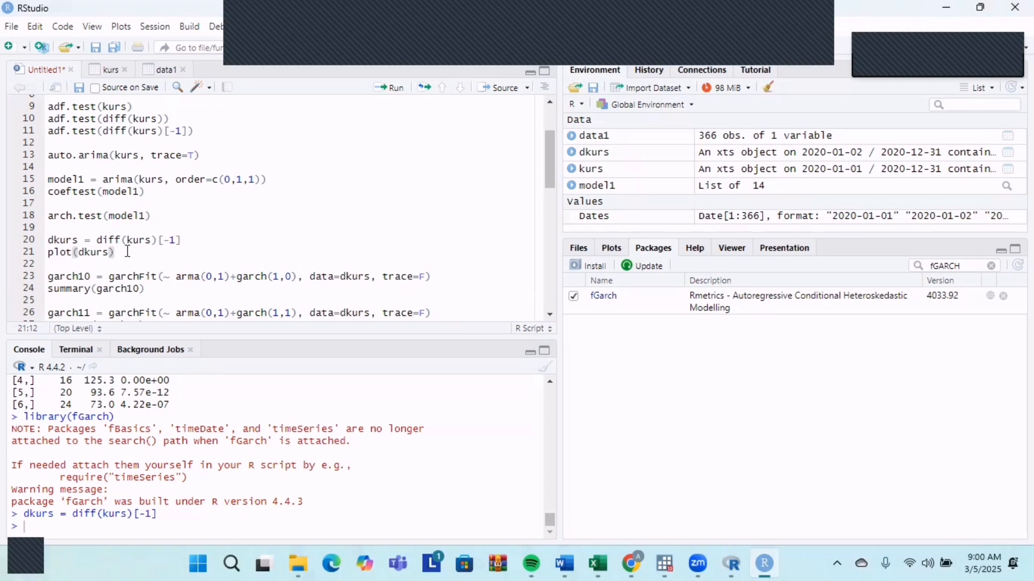
click(392, 88)
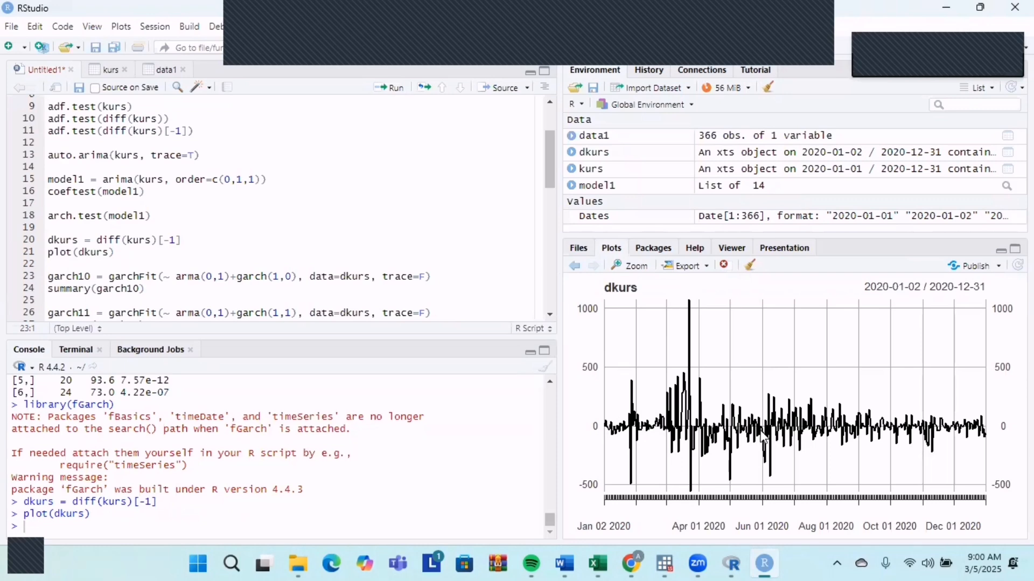
Open the fGarch package documentation from the installed packages and bring up its predict-methods help page.
click(176, 277)
scroll(265, 275, down, 1)
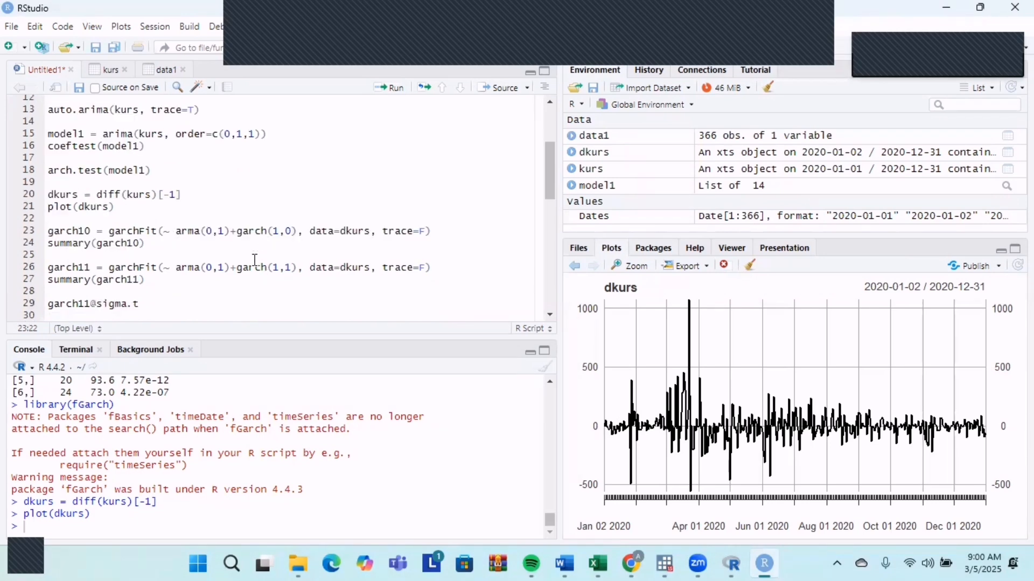
click(163, 244)
mouse_move(185, 236)
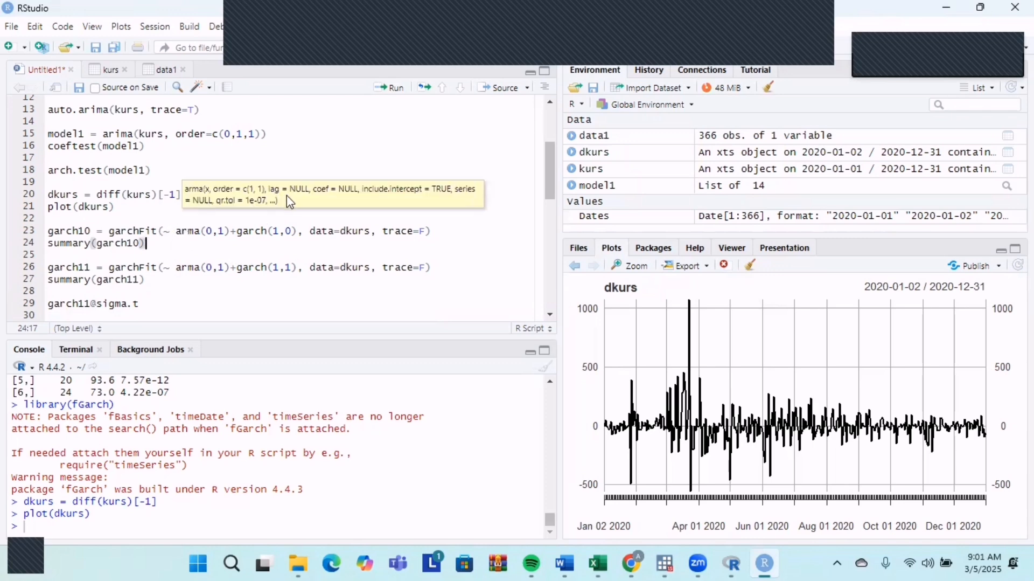
click(654, 249)
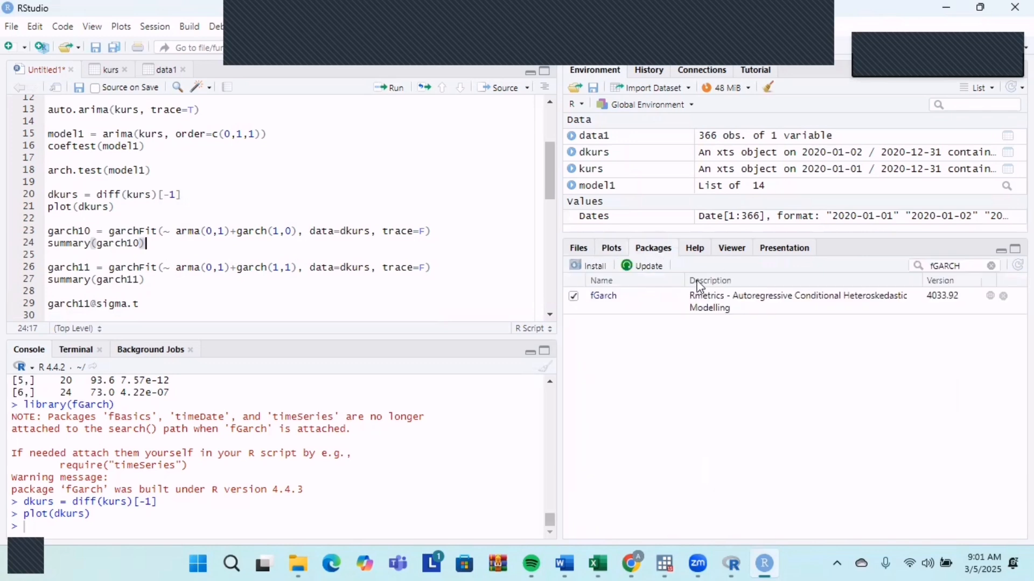
click(603, 295)
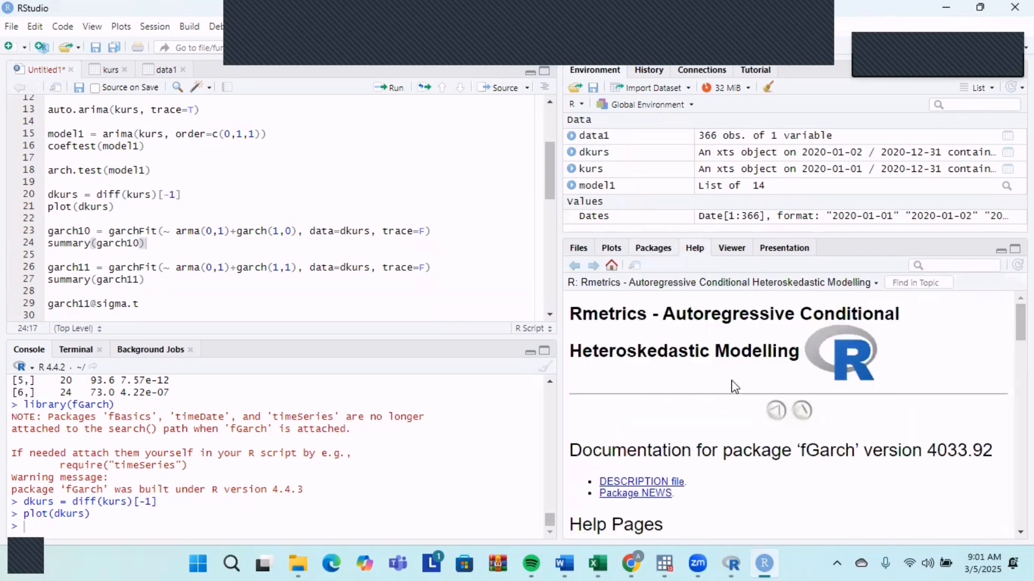
scroll(797, 342, down, 10)
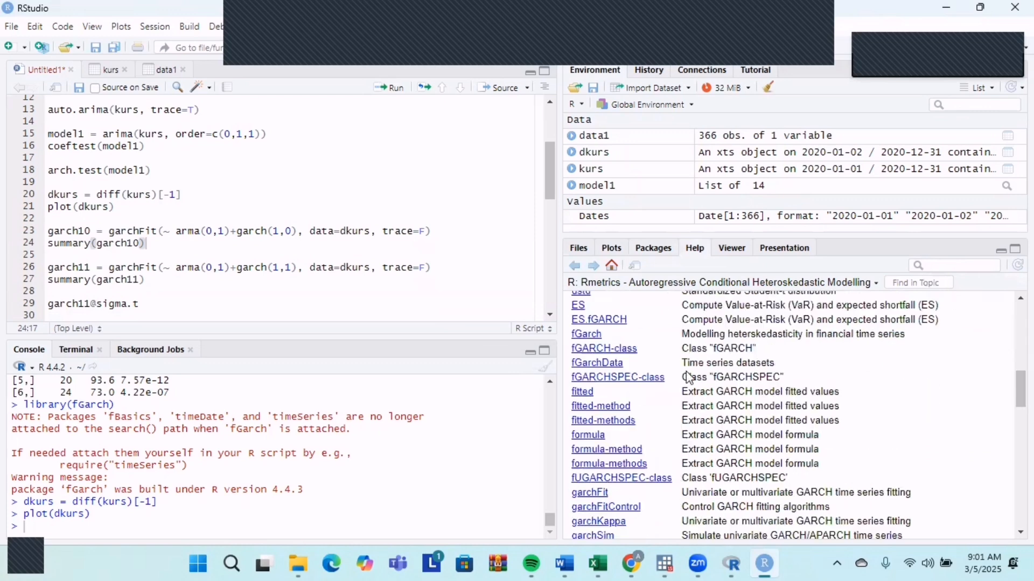
scroll(687, 377, down, 10)
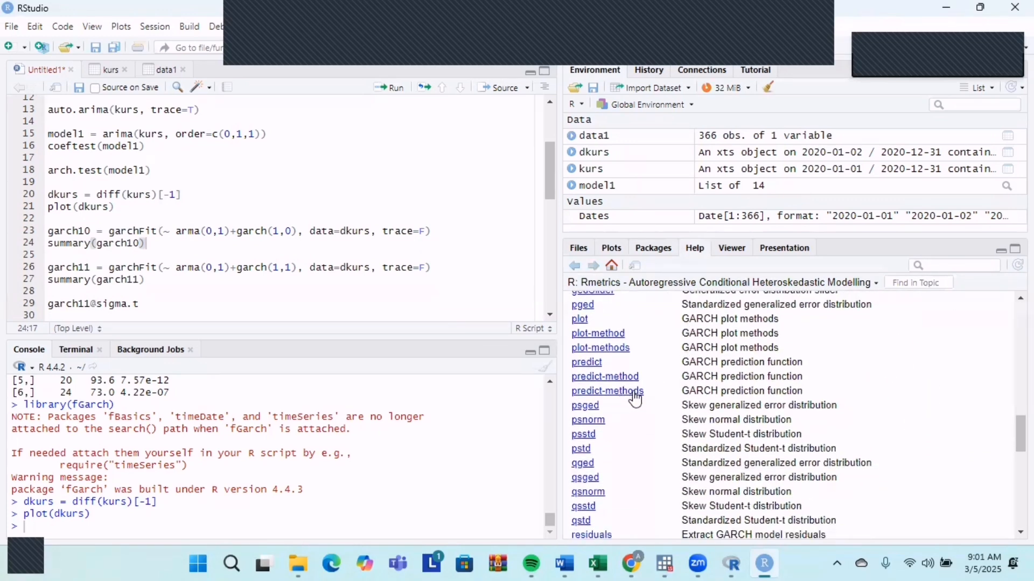
click(635, 392)
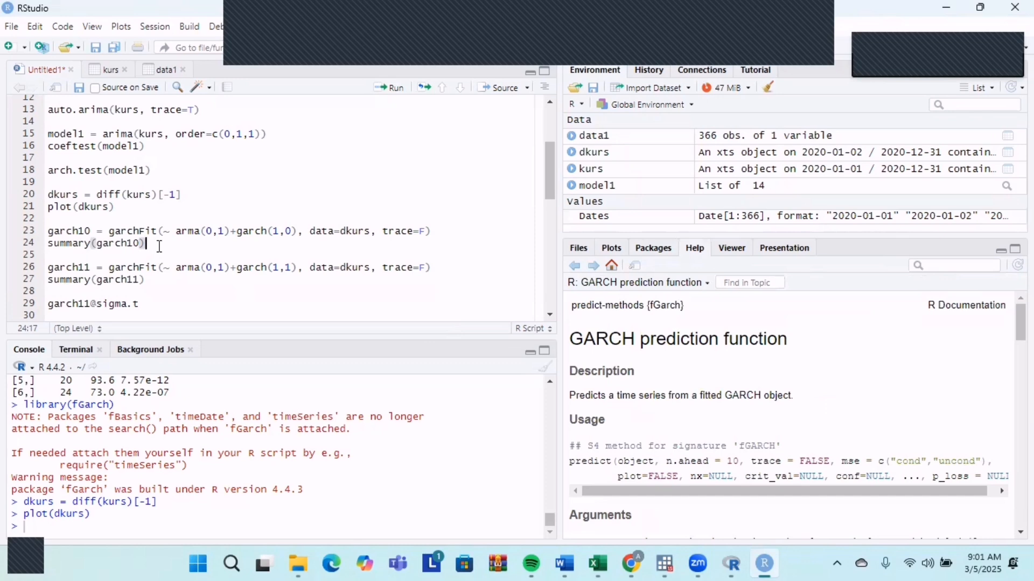
Fit garch10 from the script with garchFit using arma(0,1)+garch(1,0) on dkurs, and run summary(garch10).
click(457, 233)
click(390, 88)
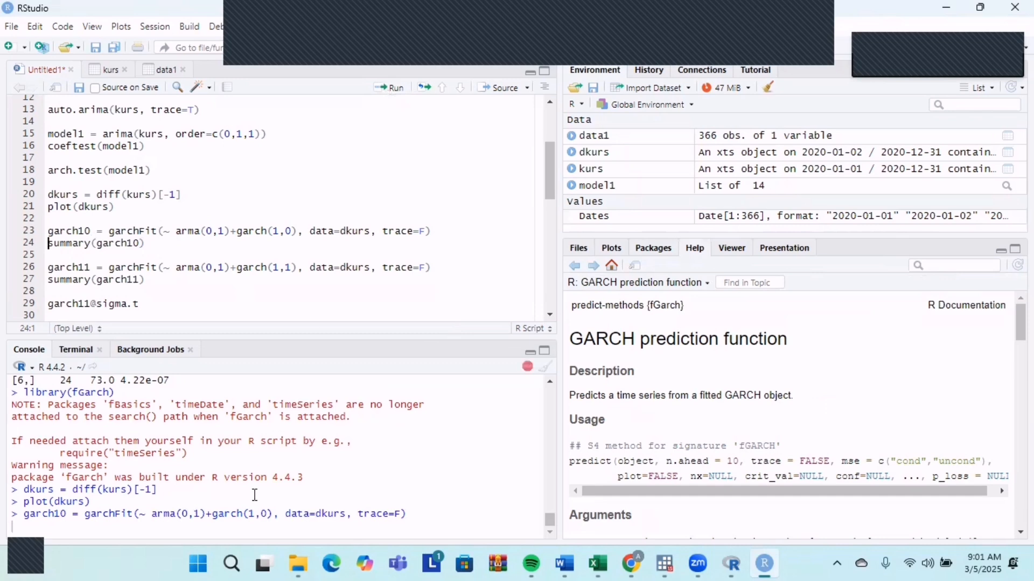
click(153, 243)
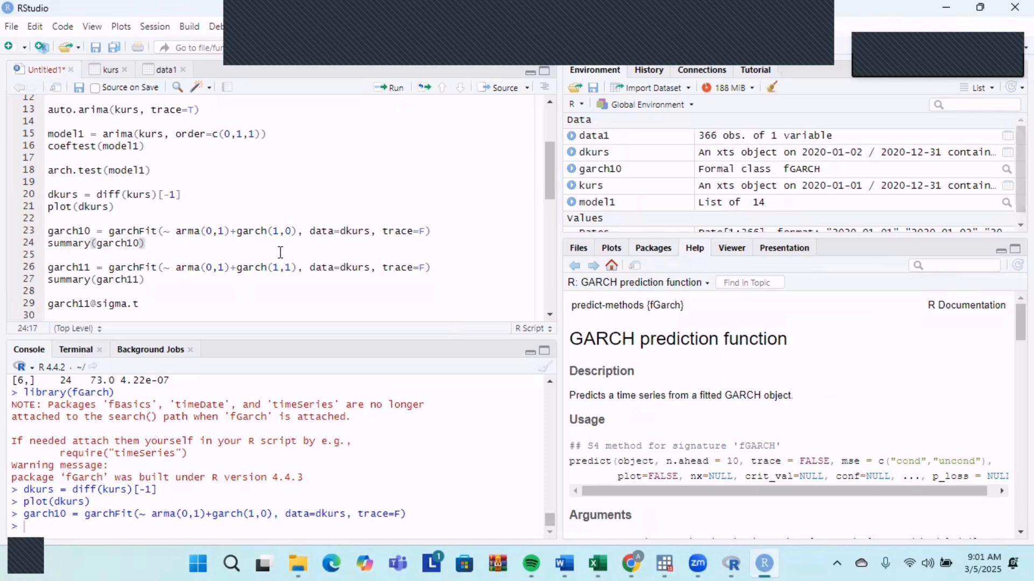
click(392, 87)
Examine the garch10 summary's coefficients, standardised residuals tests and information criteria in the console.
scroll(233, 486, up, 10)
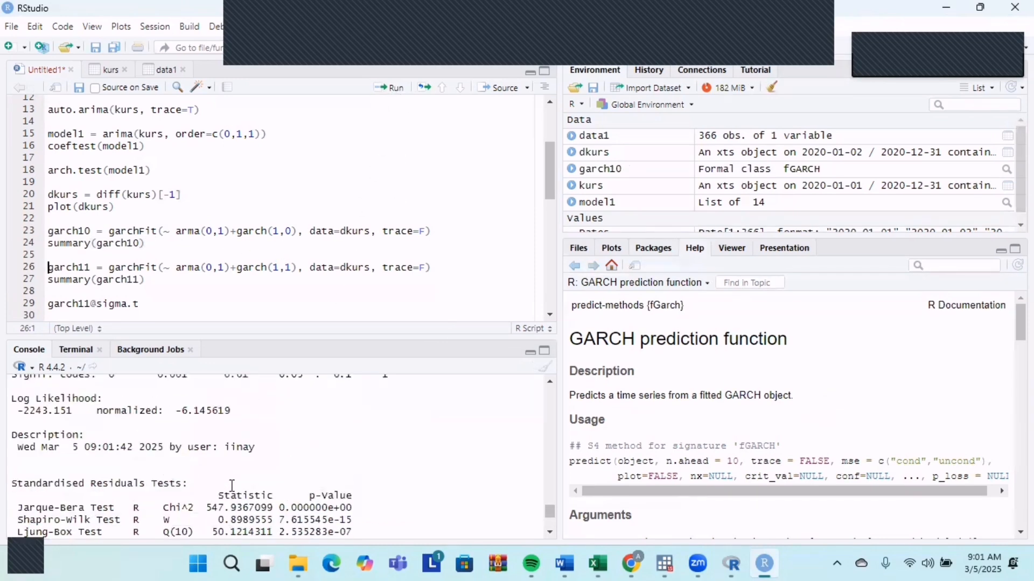
scroll(232, 486, down, 2)
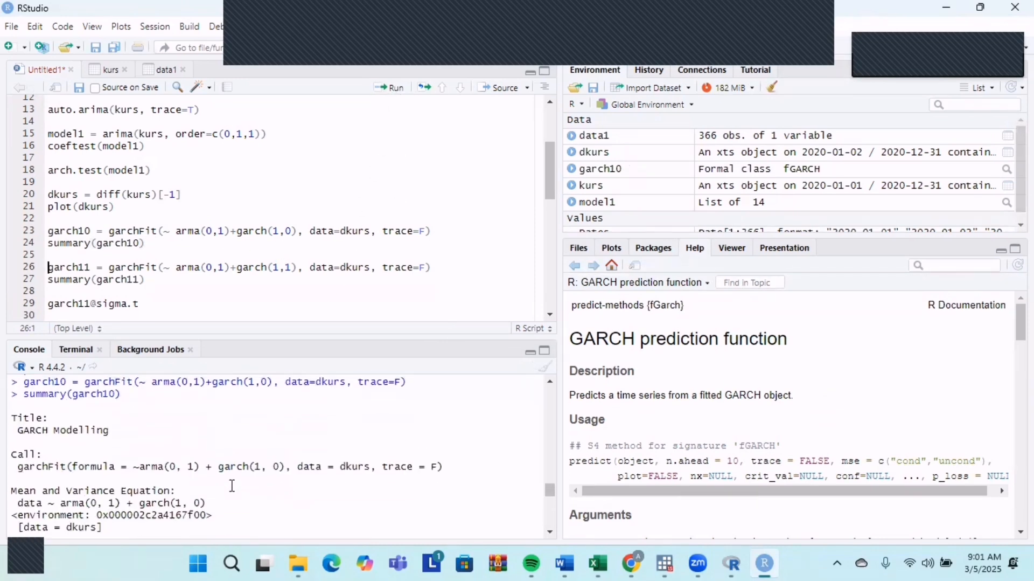
scroll(257, 468, down, 8)
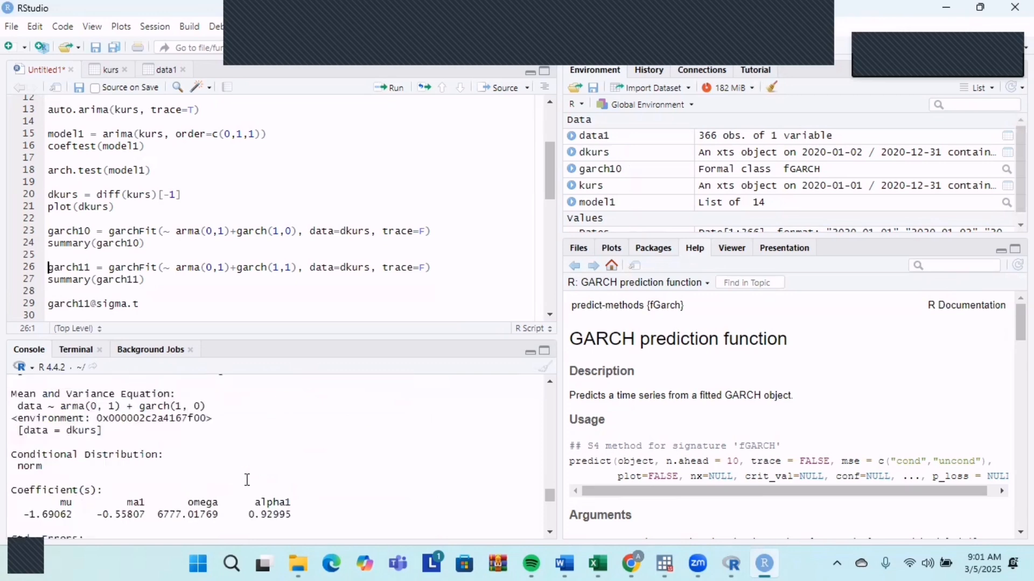
scroll(247, 479, down, 2)
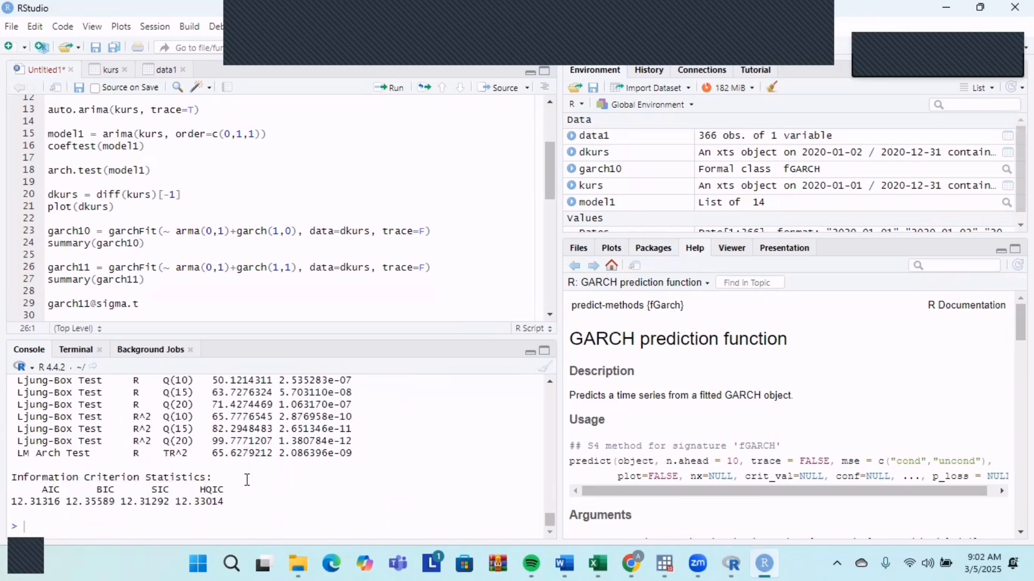
scroll(243, 481, up, 6)
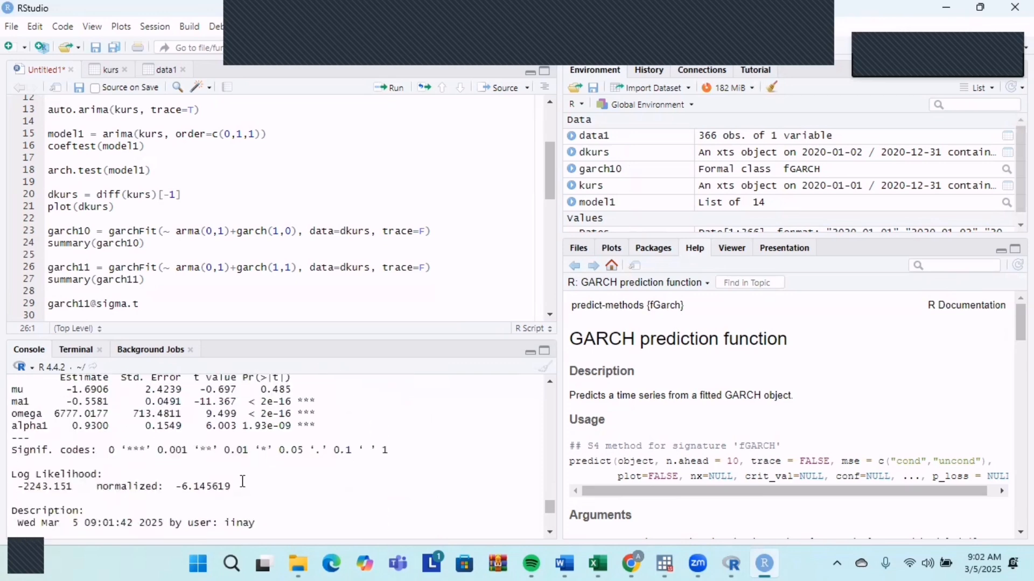
scroll(243, 481, down, 3)
scroll(271, 464, down, 2)
scroll(271, 465, up, 2)
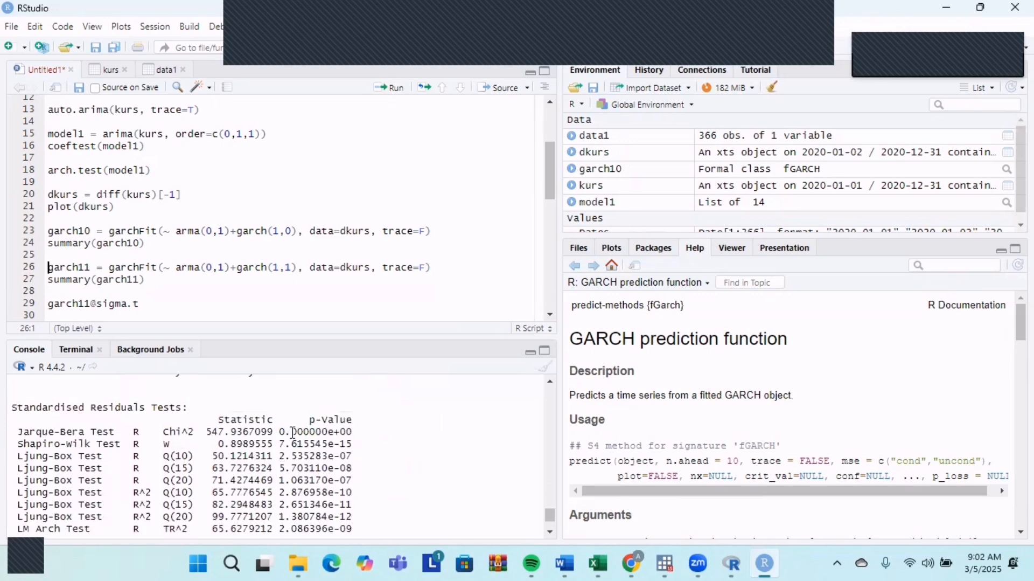
scroll(311, 433, down, 3)
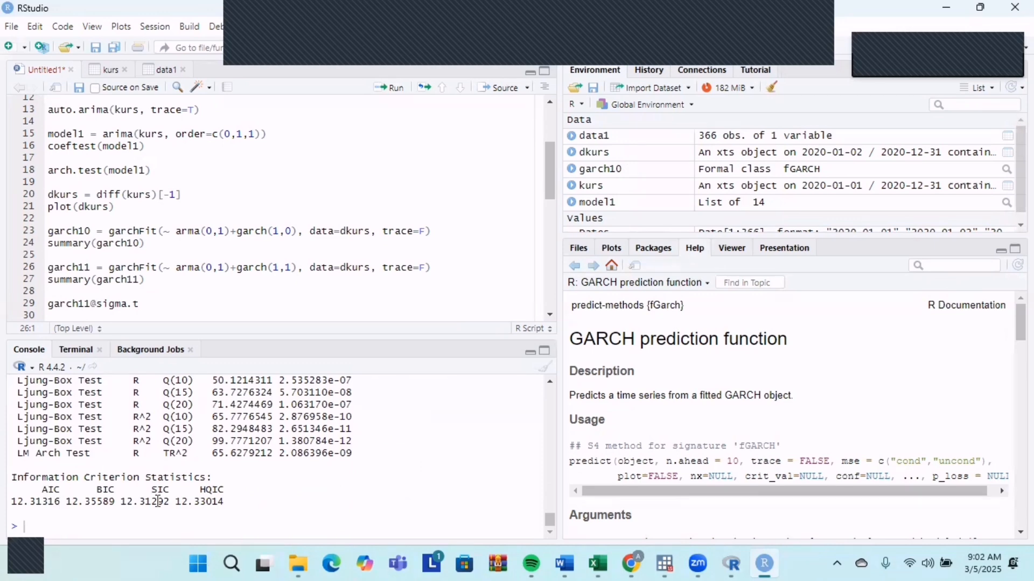
scroll(157, 501, up, 4)
Fit garch11 from the script with garchFit using arma(0,1)+garch(1,1) on dkurs, and run summary(garch11).
click(265, 276)
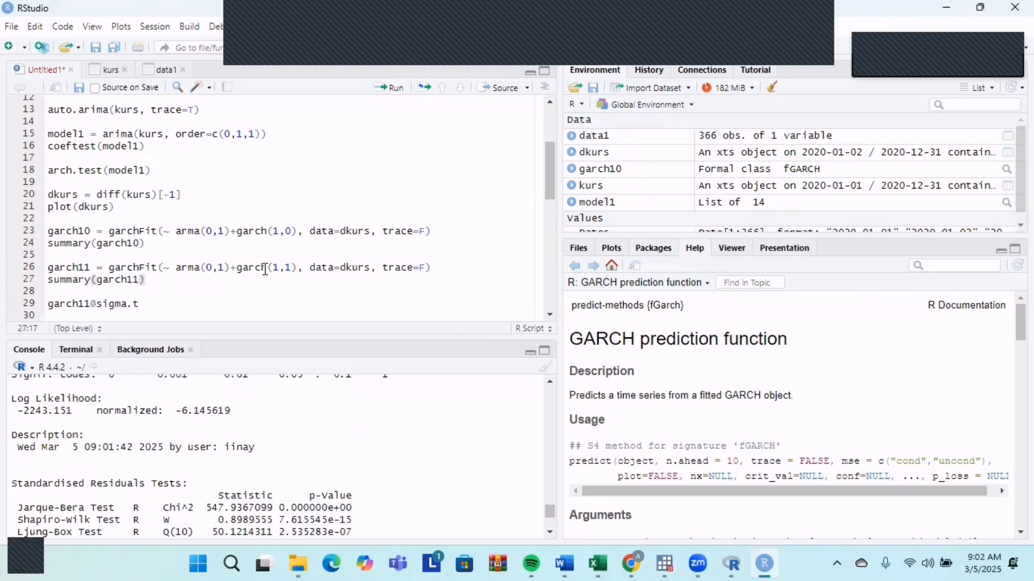
click(437, 270)
click(391, 87)
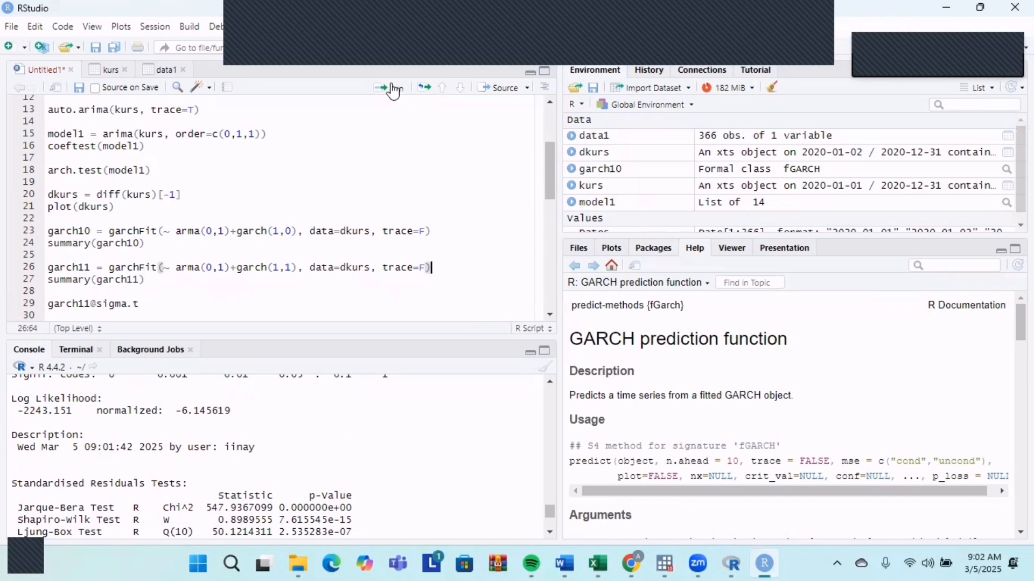
click(391, 88)
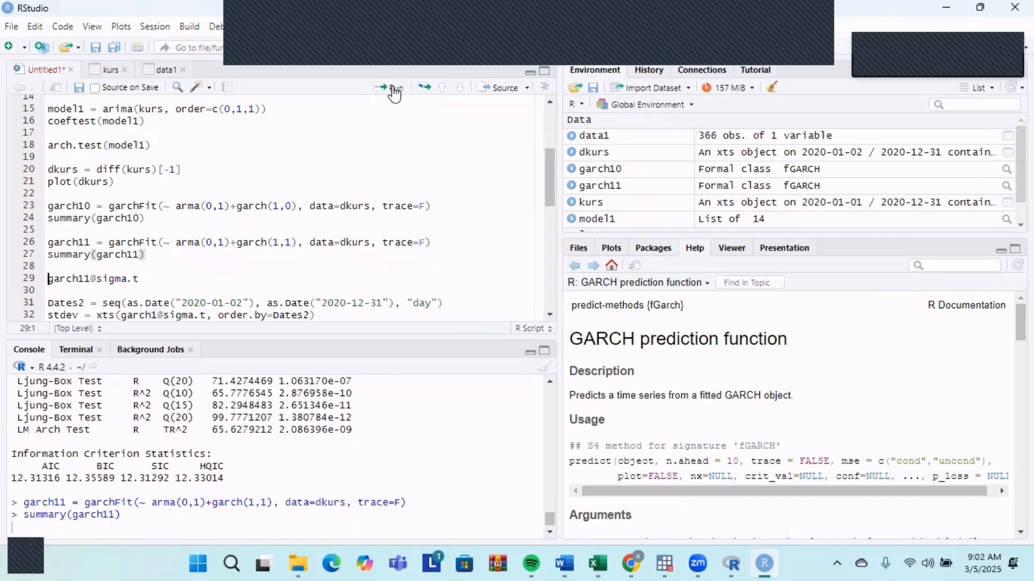
Compare the residual tests and information criteria of garch11 with those of garch10 in the console output.
scroll(75, 497, up, 2)
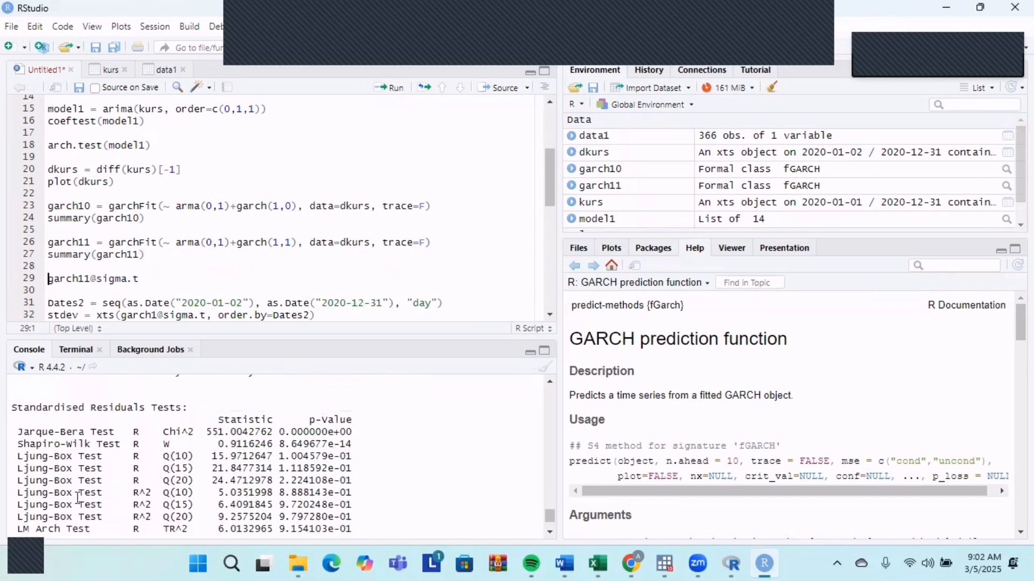
scroll(340, 447, up, 17)
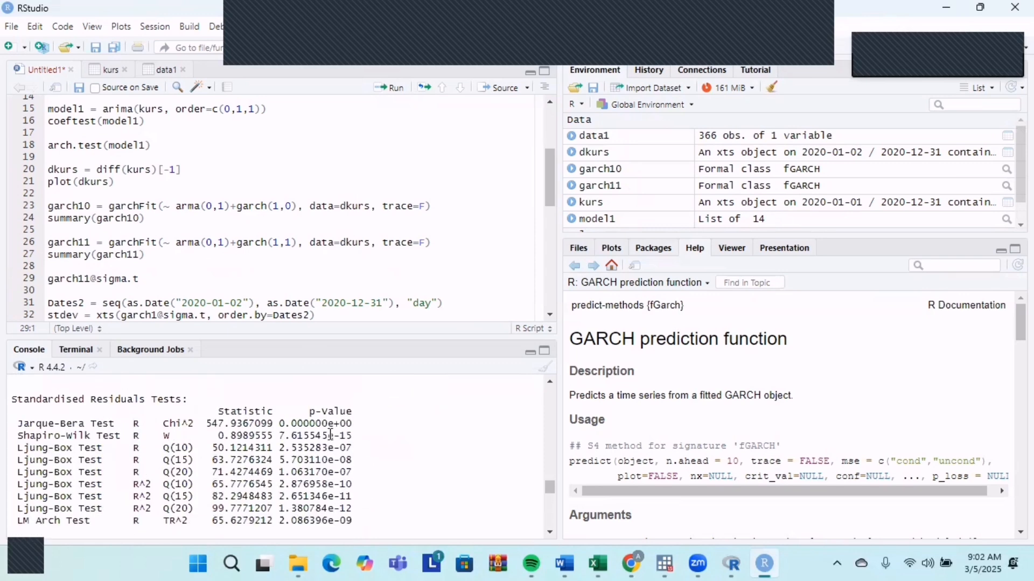
scroll(330, 434, up, 15)
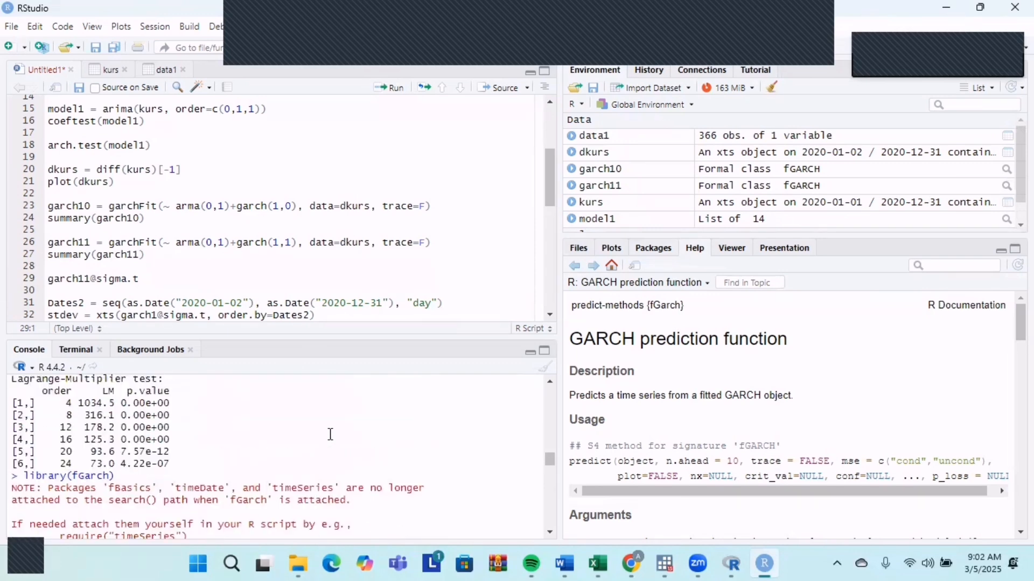
scroll(331, 435, up, 15)
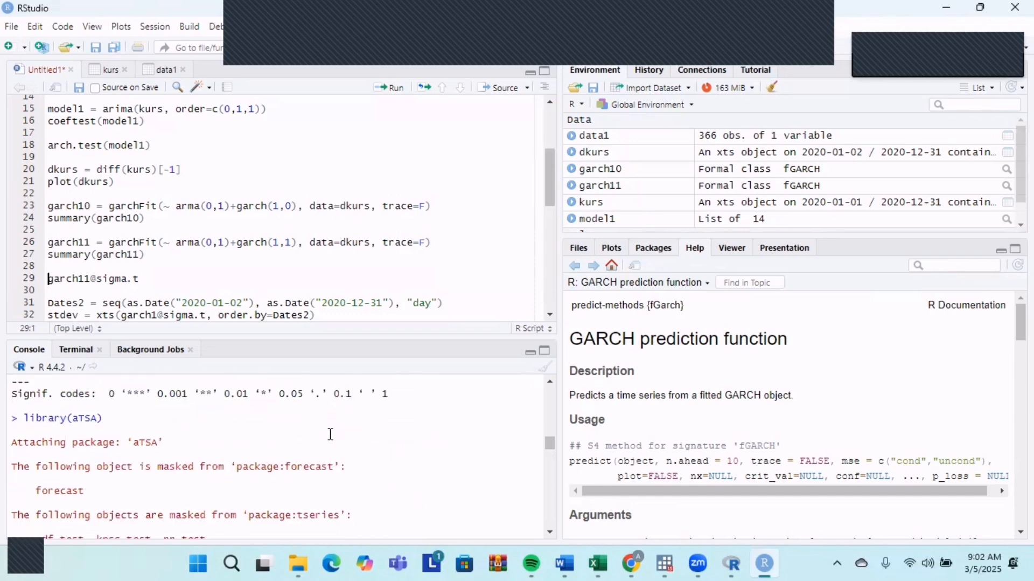
scroll(331, 435, down, 20)
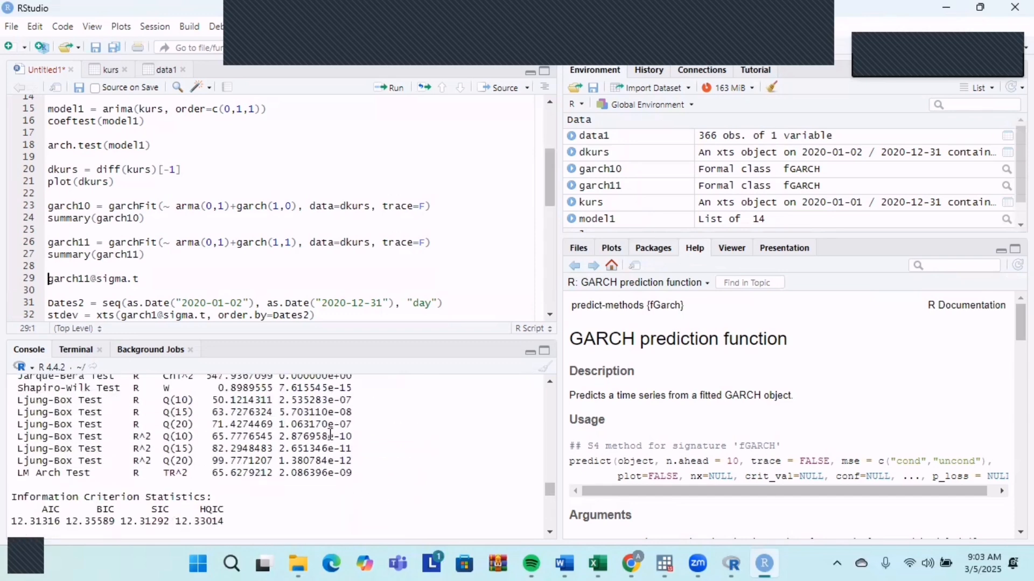
scroll(323, 484, down, 10)
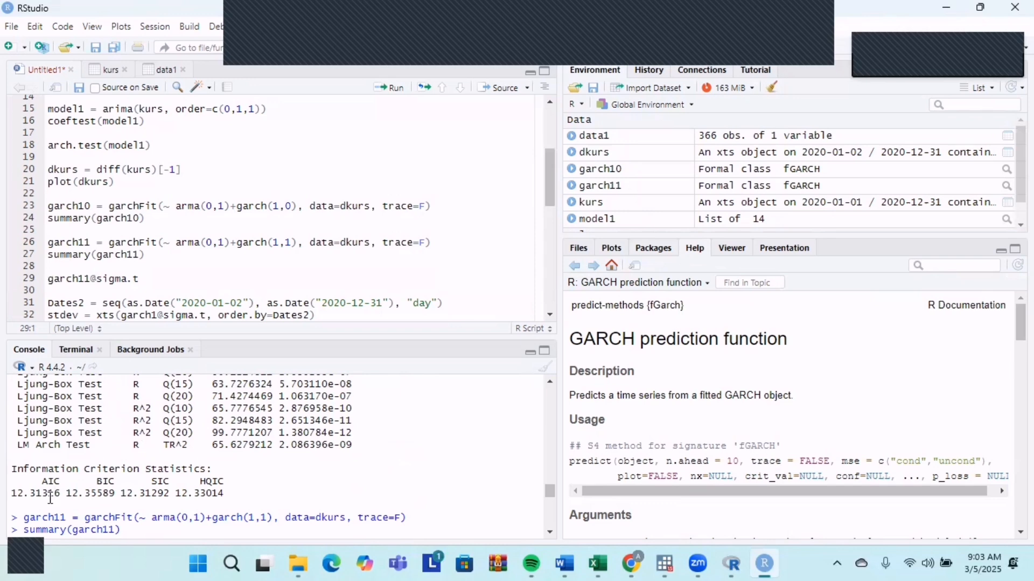
scroll(50, 497, down, 12)
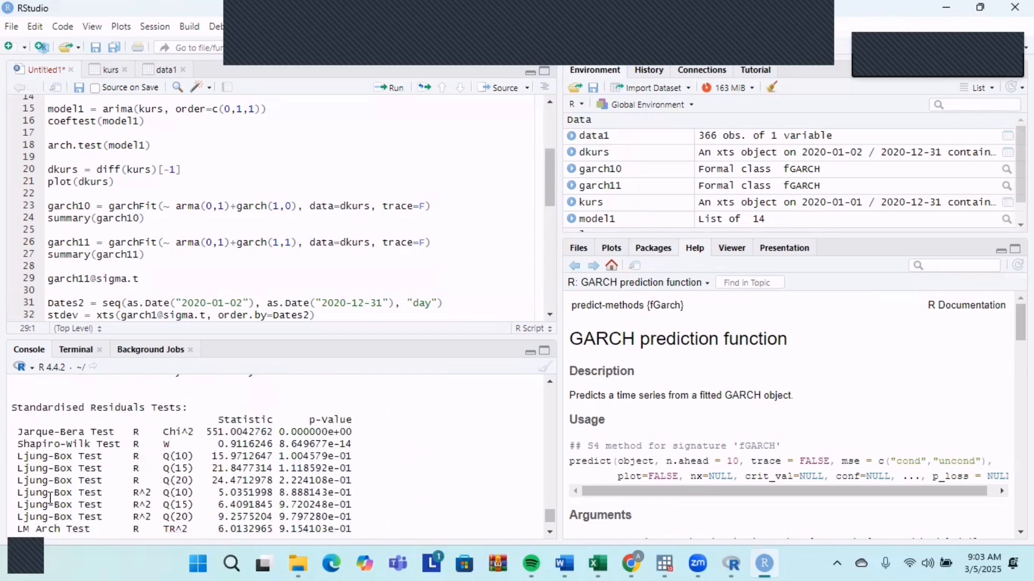
scroll(50, 497, down, 3)
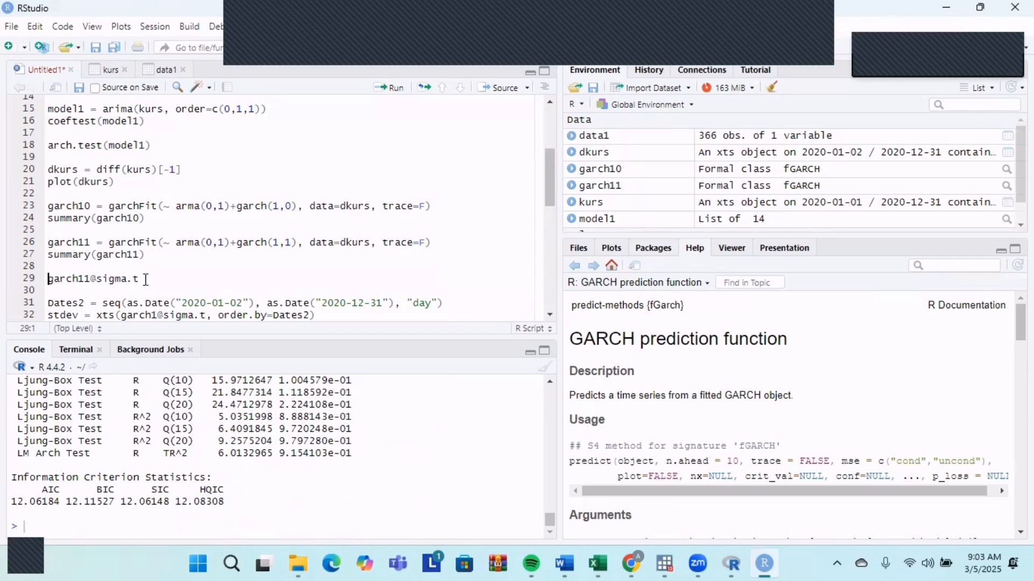
scroll(146, 278, down, 2)
click(148, 233)
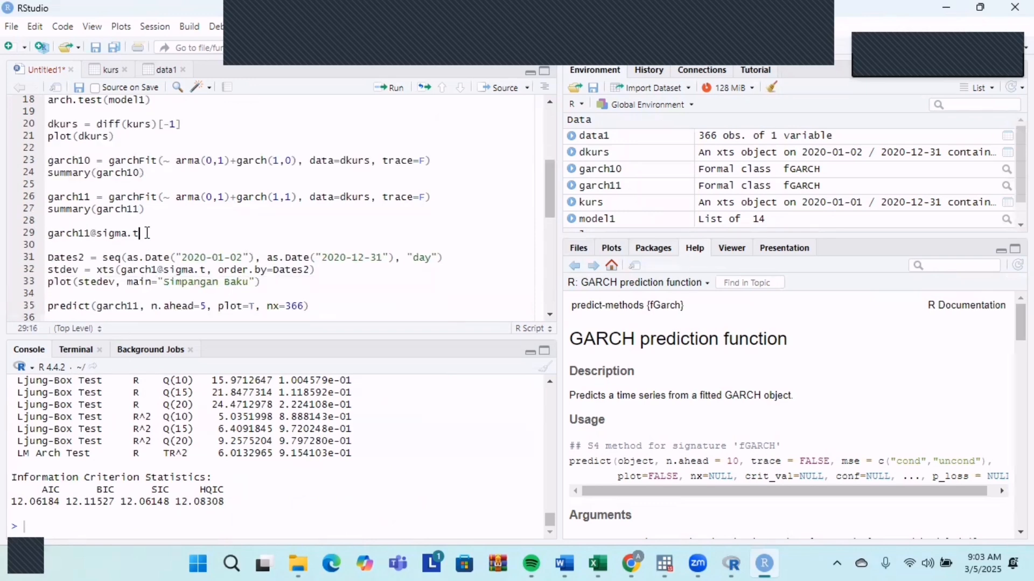
click(68, 234)
click(145, 236)
click(391, 89)
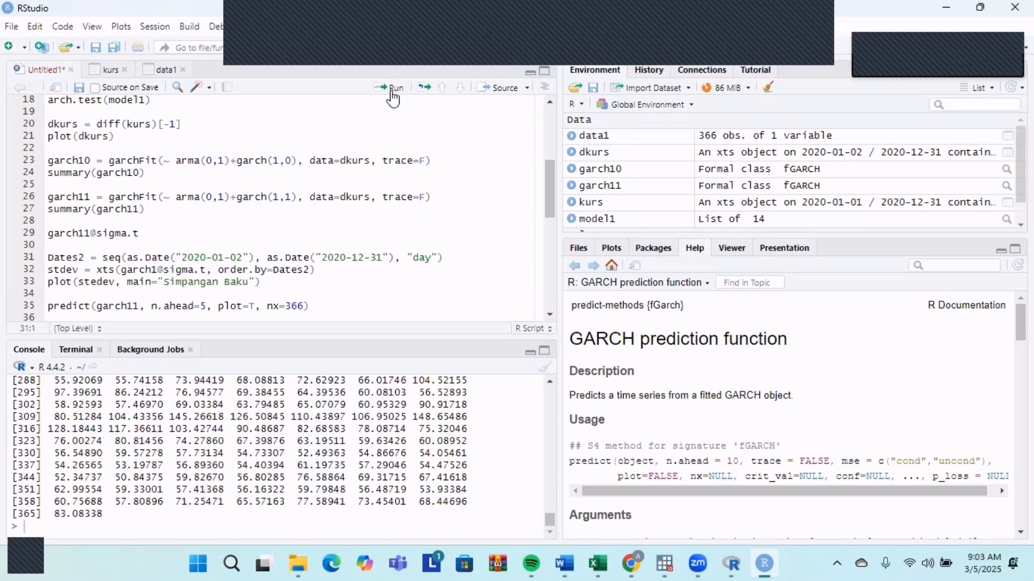
scroll(157, 421, up, 10)
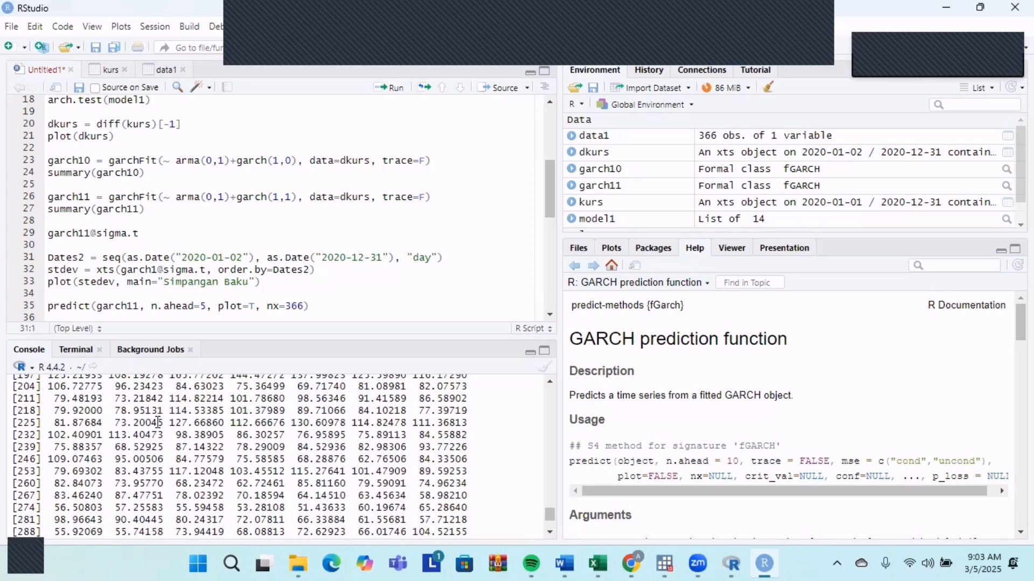
scroll(157, 421, up, 3)
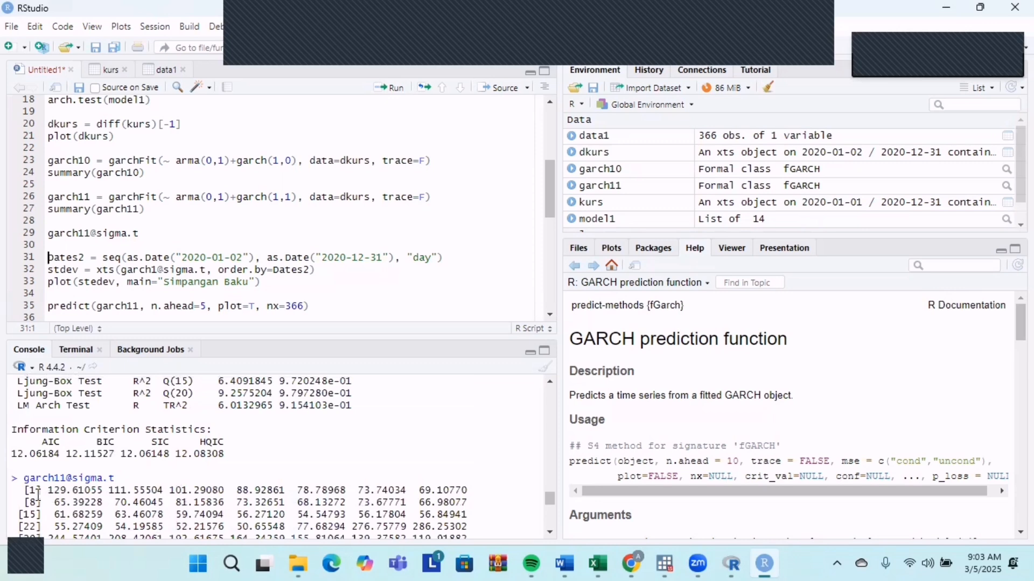
scroll(49, 494, down, 13)
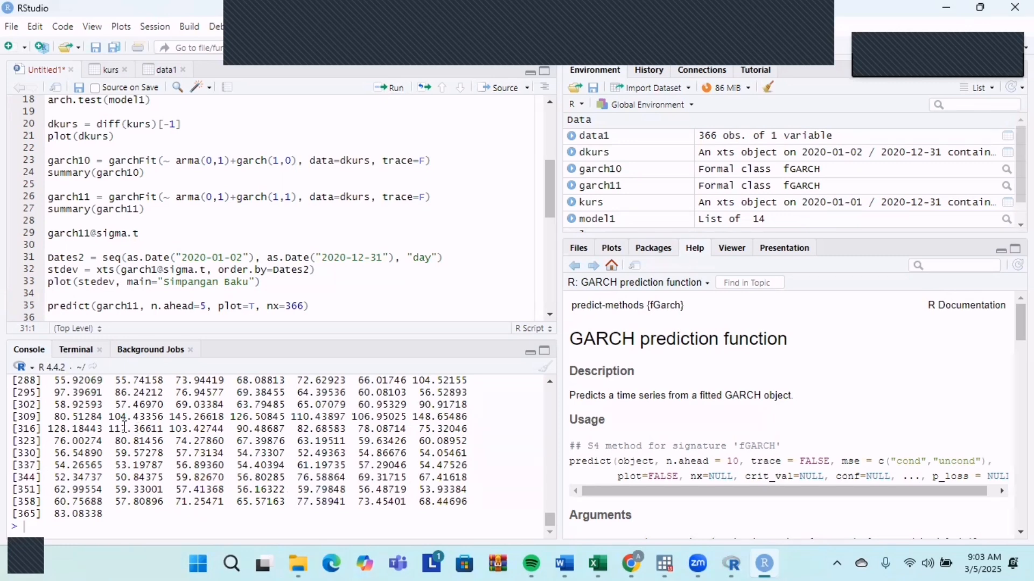
Run the Dates2 line from the script to create a daily date sequence from 2020-01-02 to 2020-12-31.
scroll(102, 259, down, 2)
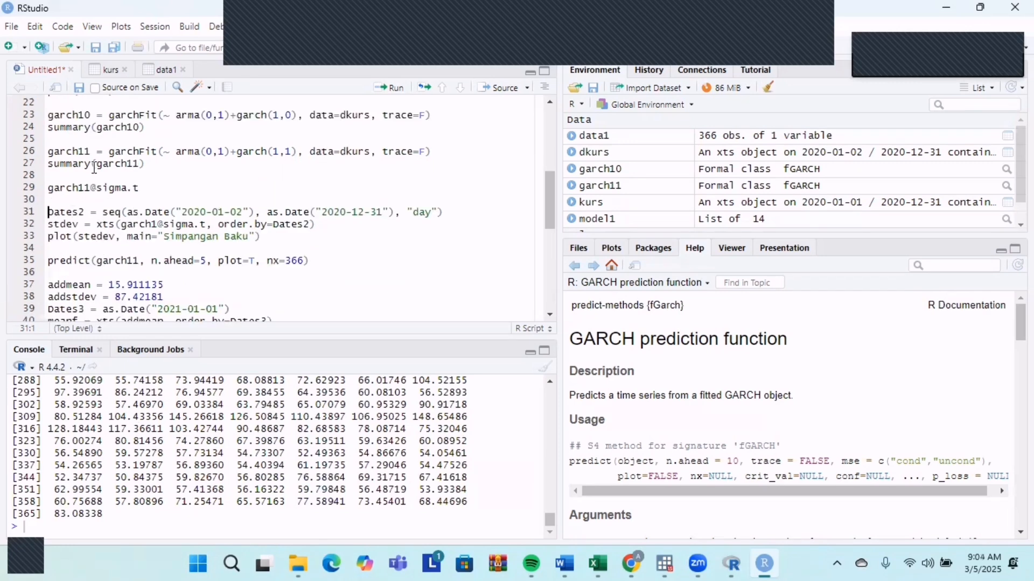
click(454, 212)
click(656, 249)
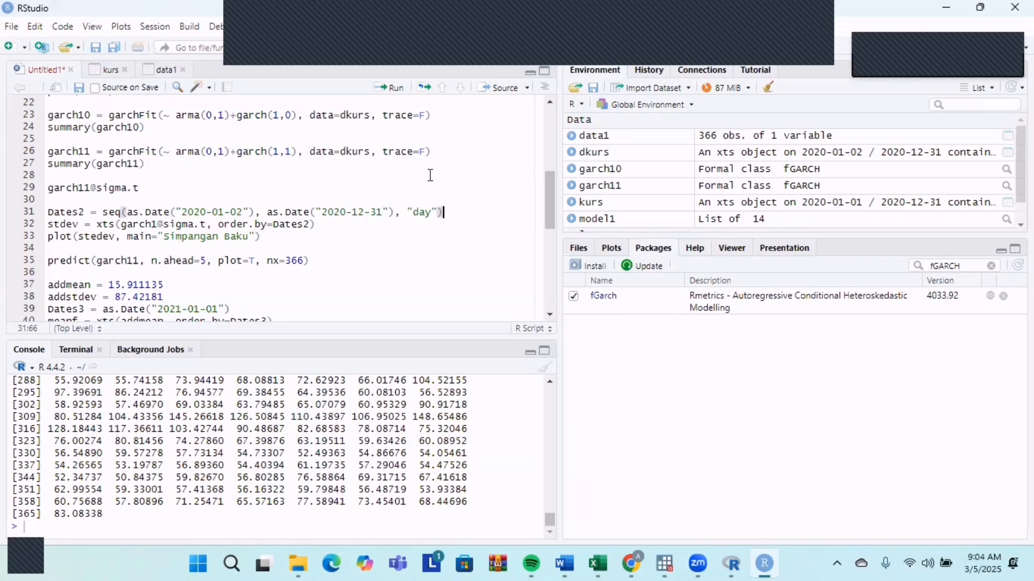
click(385, 88)
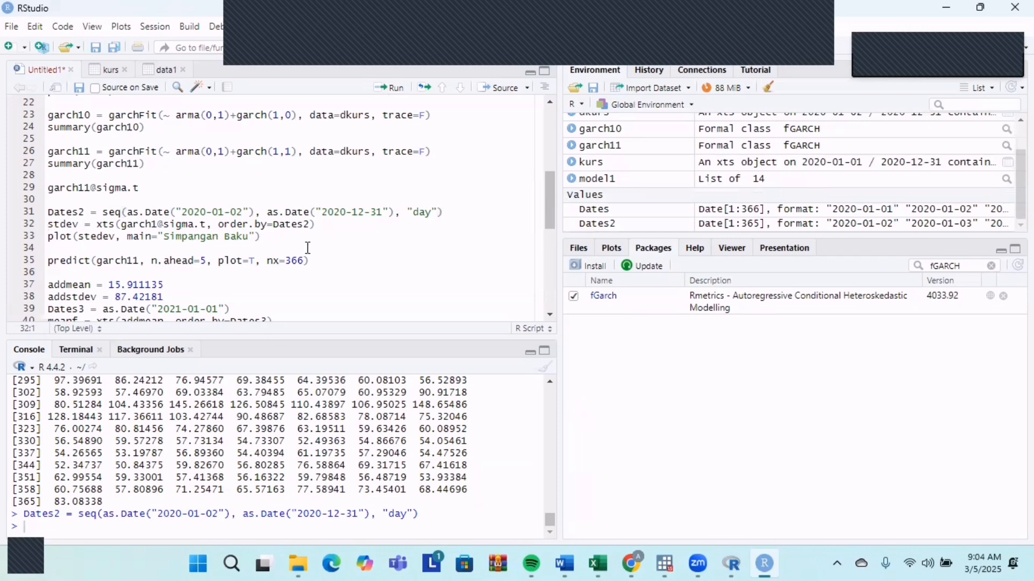
click(322, 223)
mouse_move(109, 223)
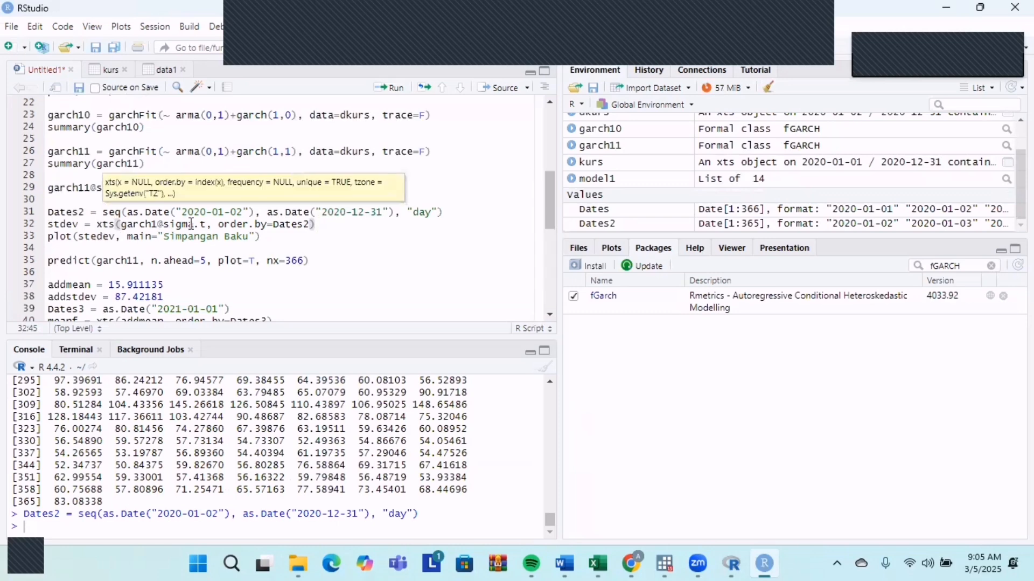
click(324, 226)
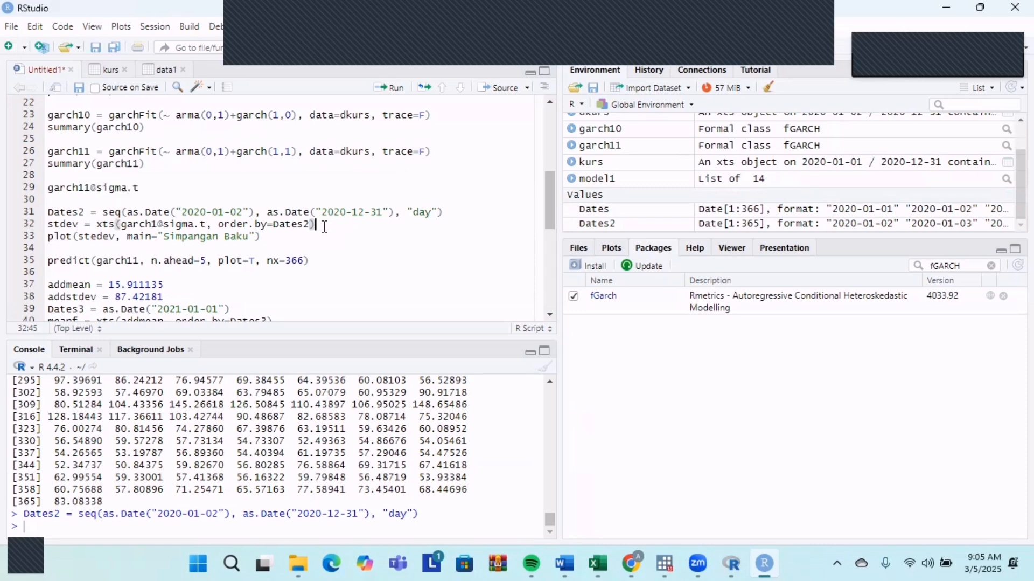
click(390, 87)
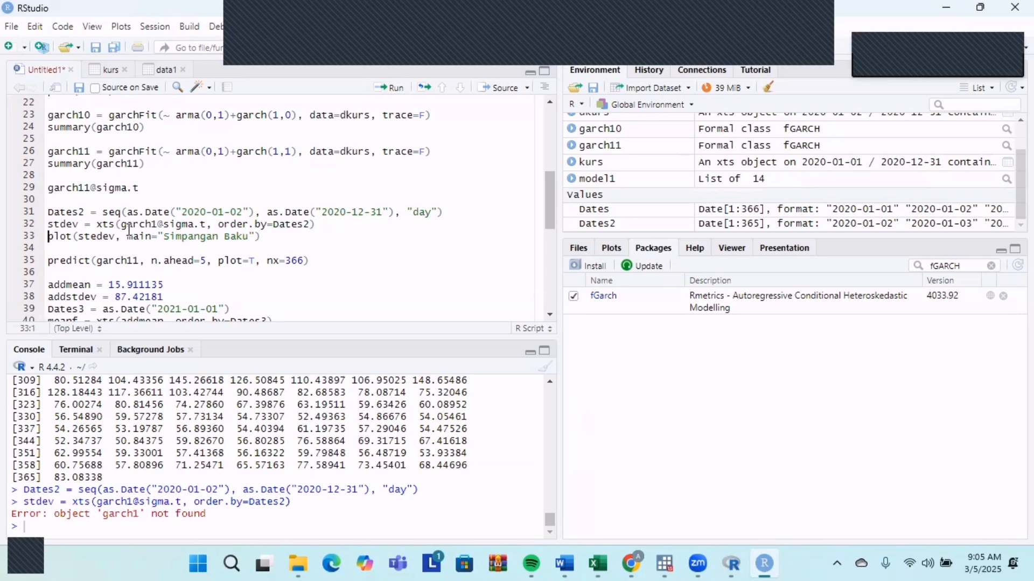
Correct garch1 to garch11 in the stdev line and run it to build the xts series ordered by Dates2.
click(157, 224)
text(1)
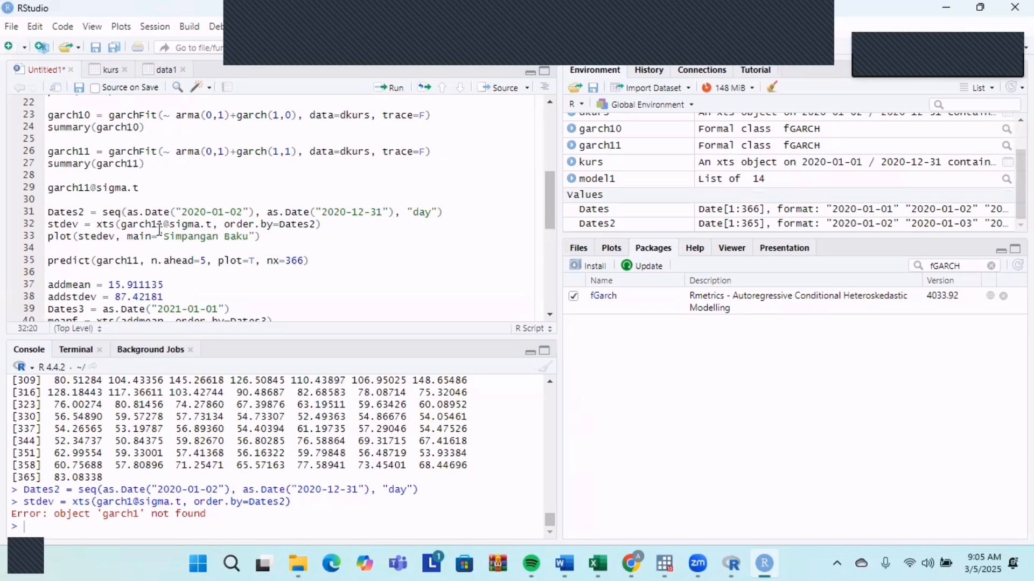
click(329, 225)
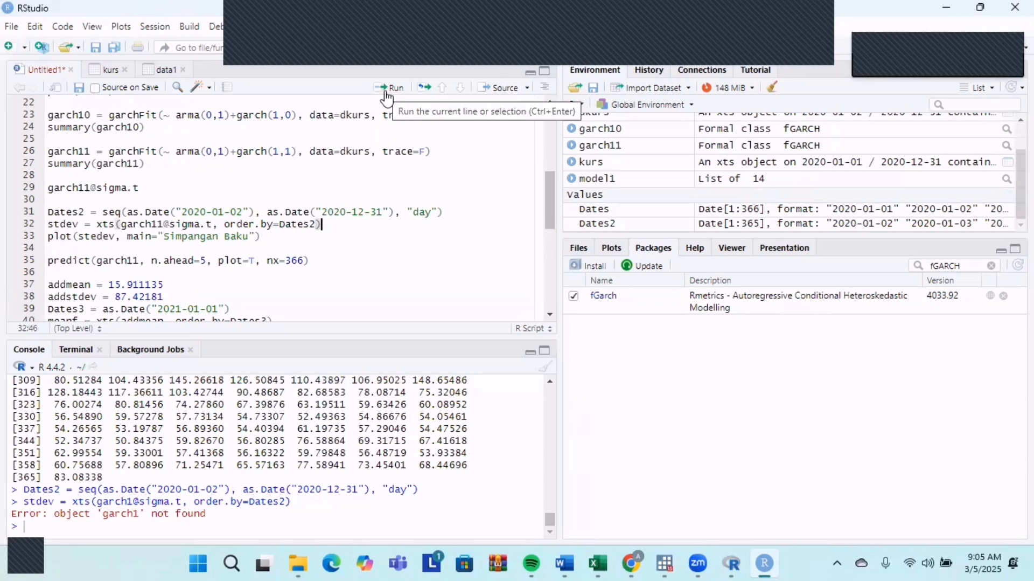
click(386, 92)
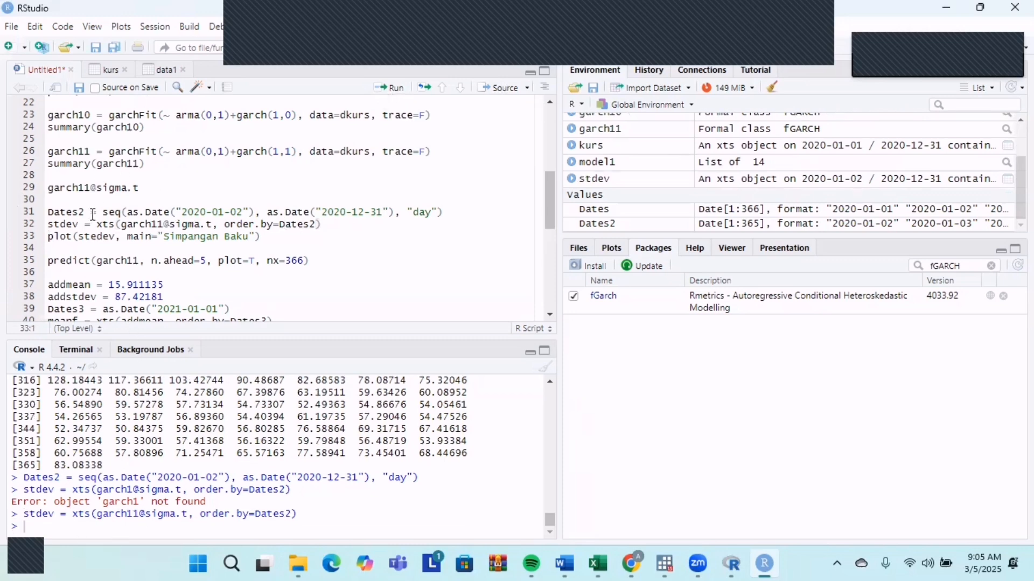
Correct stedev to stdev in the plot line and run it to plot the standard deviation titled "Simpangan Baku".
click(273, 237)
key(ctrl+Return)
click(99, 239)
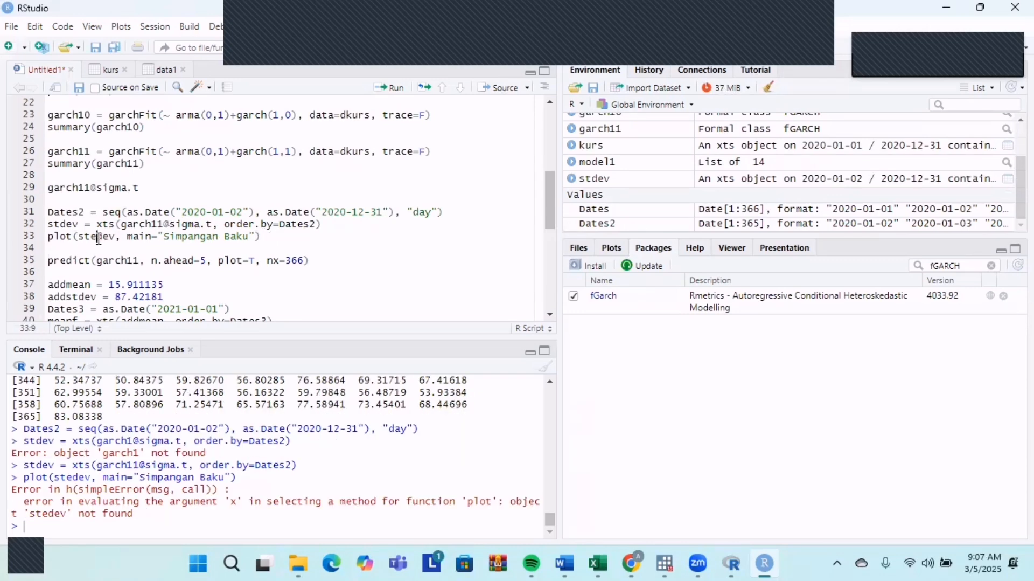
key(BackSpace)
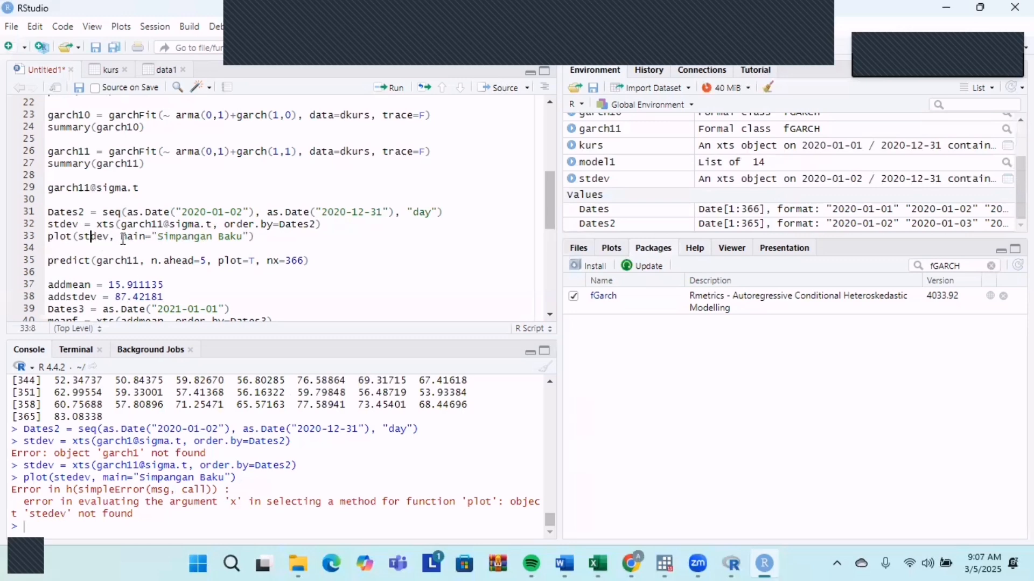
click(259, 237)
click(373, 87)
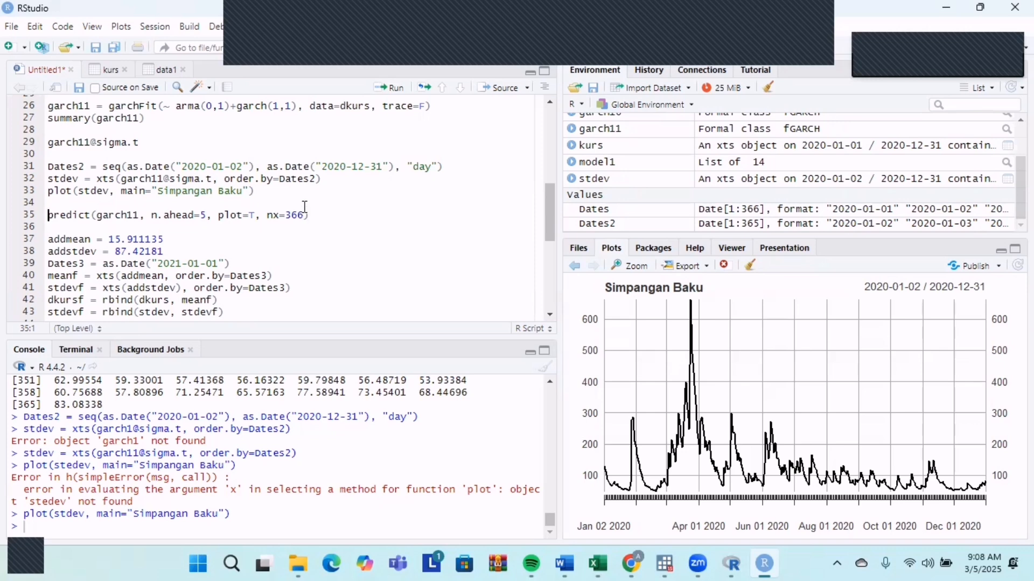
Run the predict line for garch11 with n.ahead=5, plot=T and nx=366.
click(393, 88)
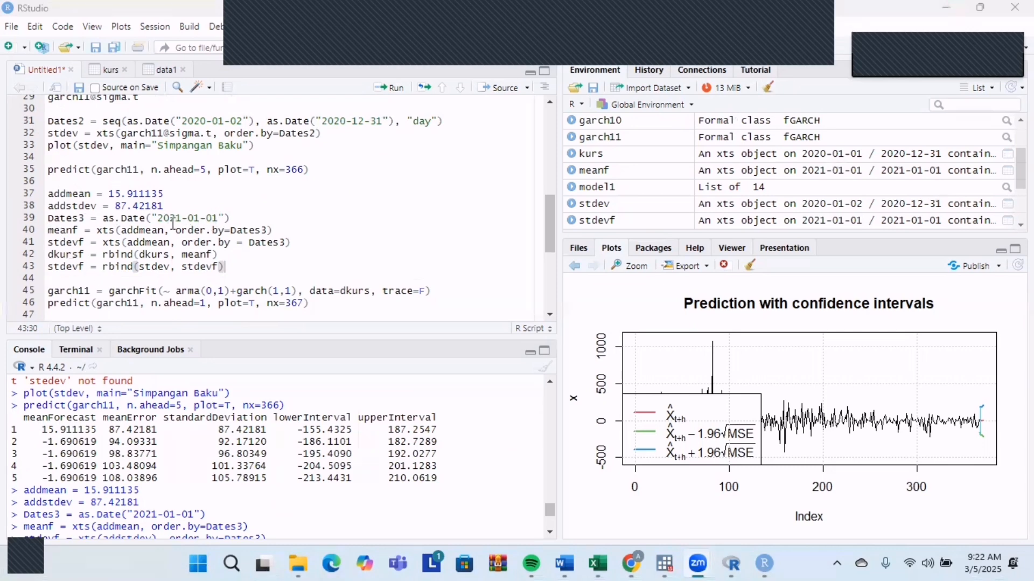
Run the 2021-01-01 forecast block from addmean = 15.911135 through meanf and stdevf, including the rbind lines for dkursf and stdevf.
key(Up)
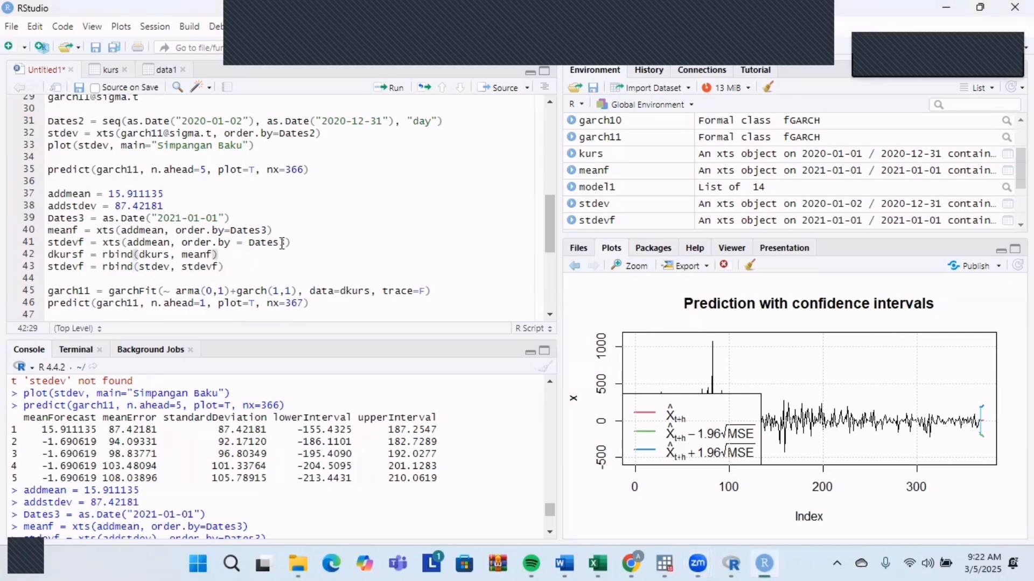
click(331, 241)
drag(47, 195, 415, 247)
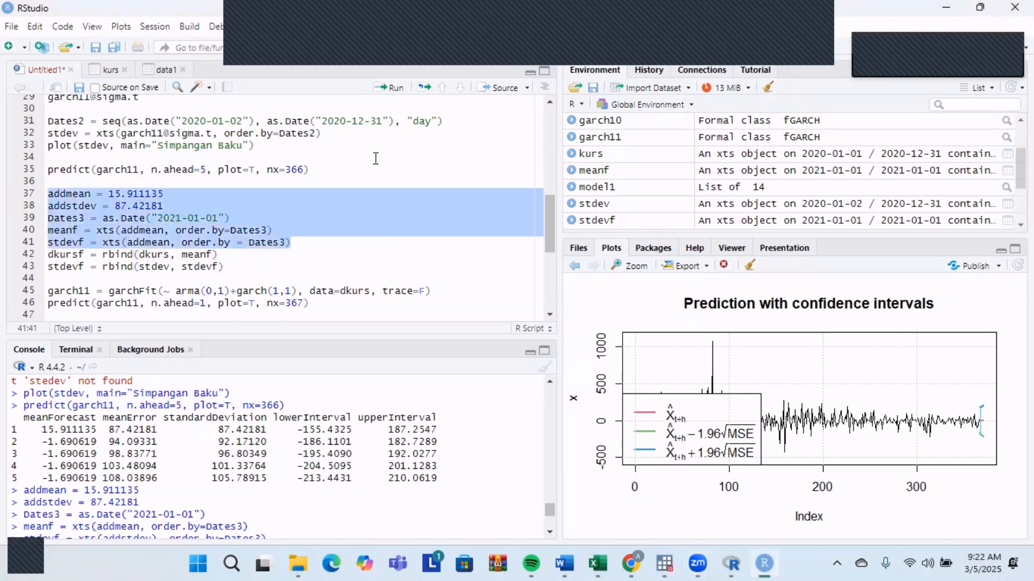
click(389, 87)
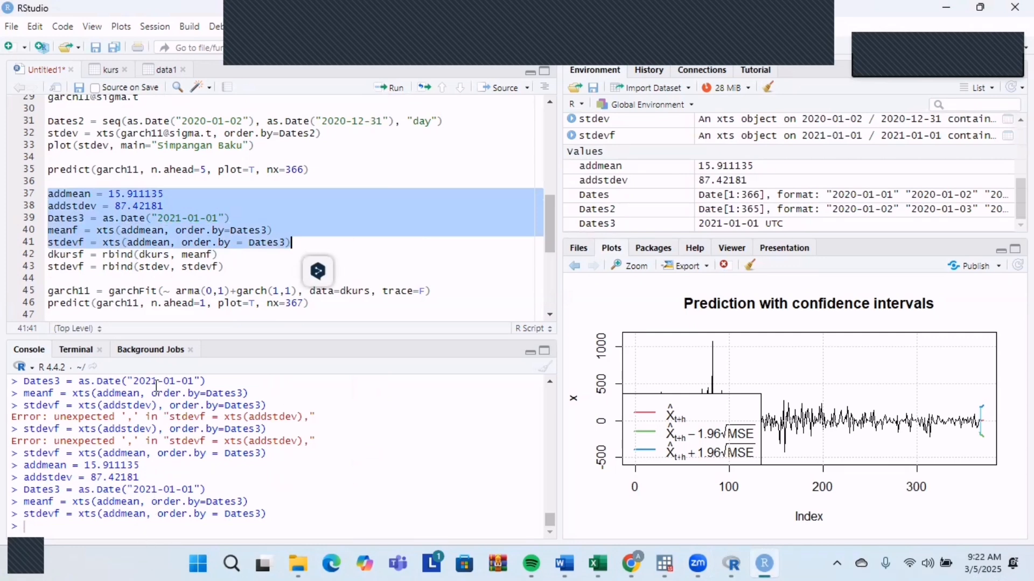
drag(47, 253, 247, 266)
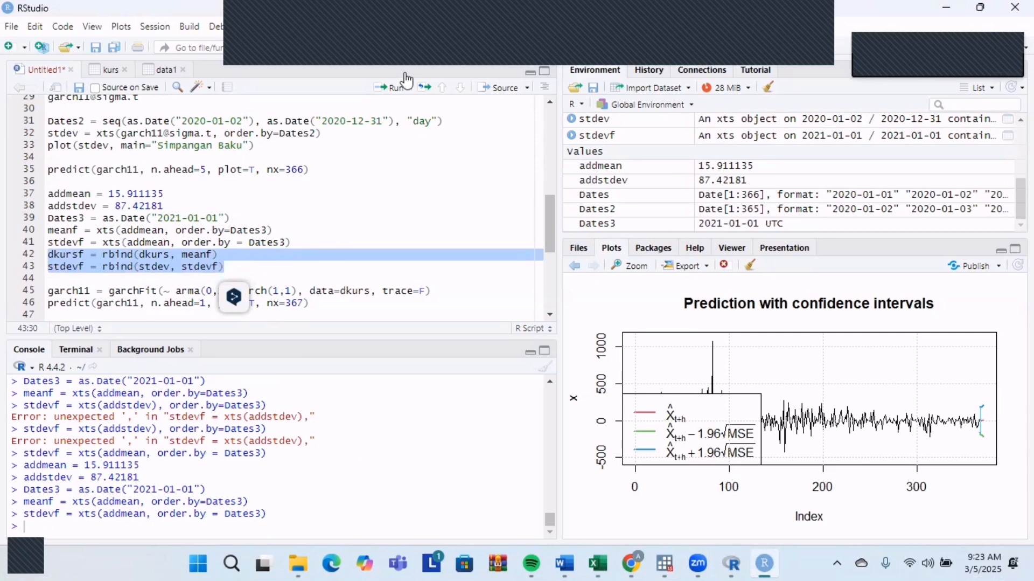
click(386, 90)
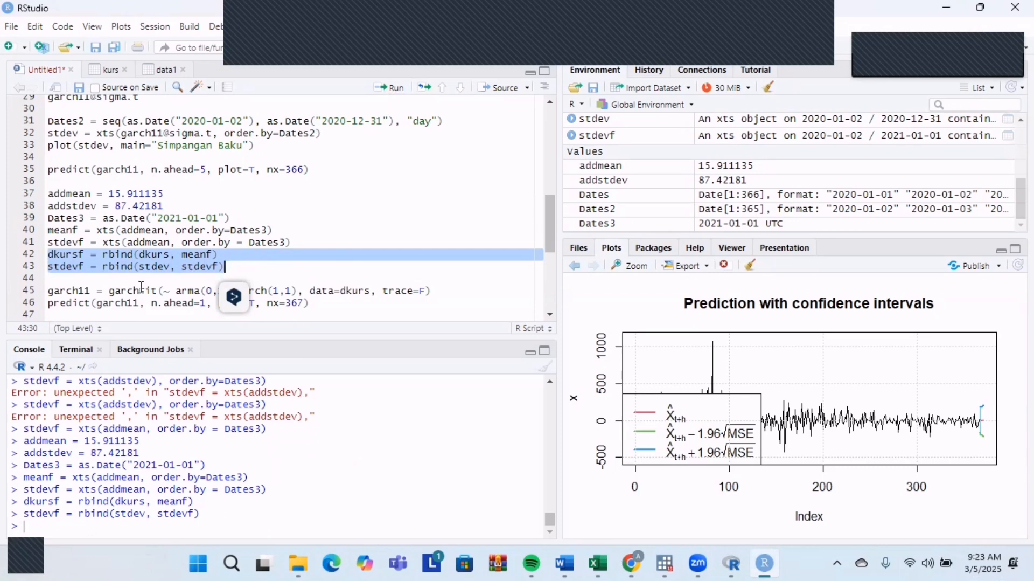
Try to refit garch11 on dkurs and predict one step ahead with nx=367 from the script.
scroll(227, 266, down, 2)
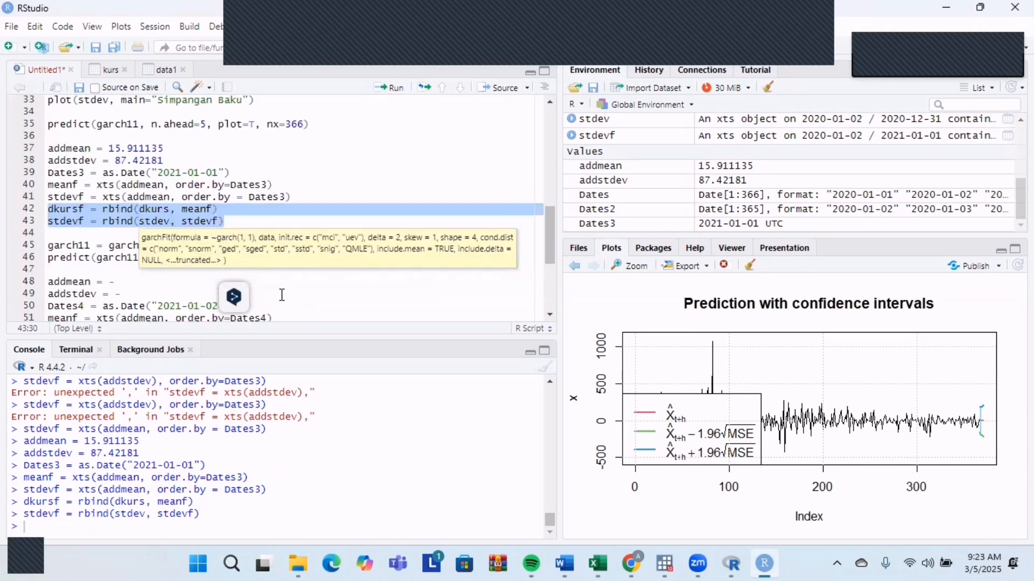
click(282, 295)
click(315, 257)
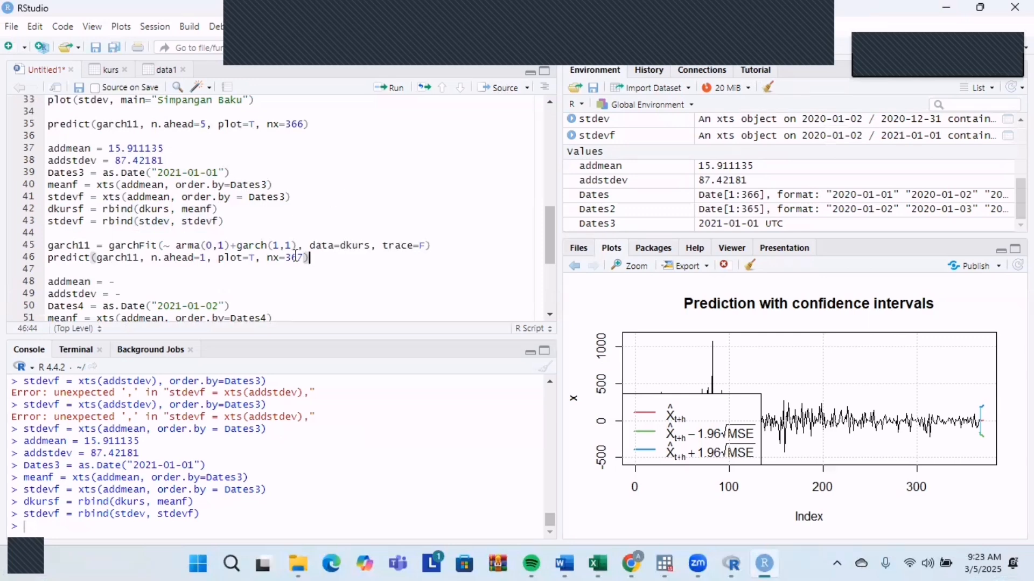
drag(48, 245, 349, 254)
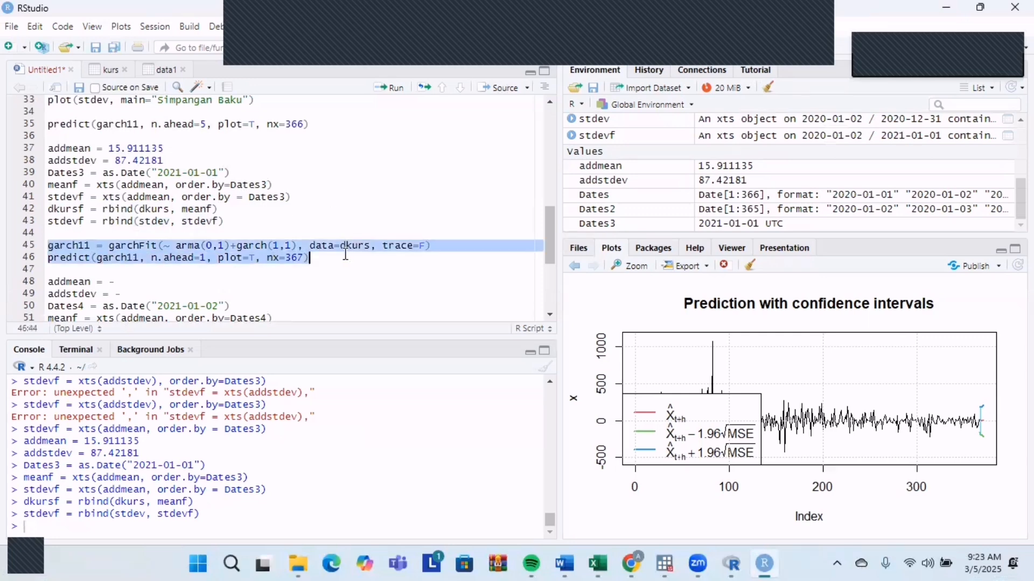
click(399, 89)
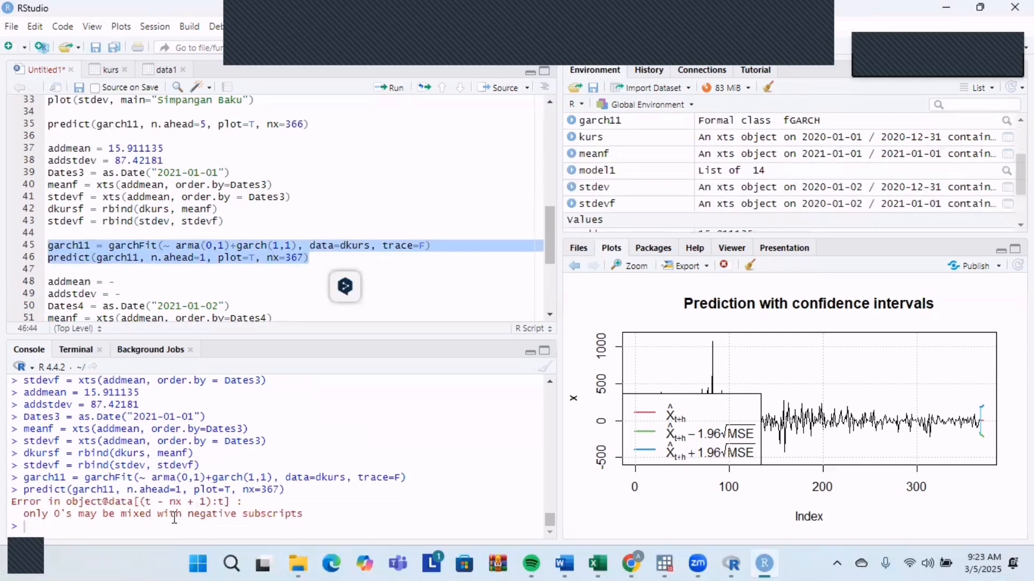
Fit garch11f with arma(0,1)+garch(1,1) on dkursf and run its one-step-ahead prediction with plot=T and nx=367.
click(260, 258)
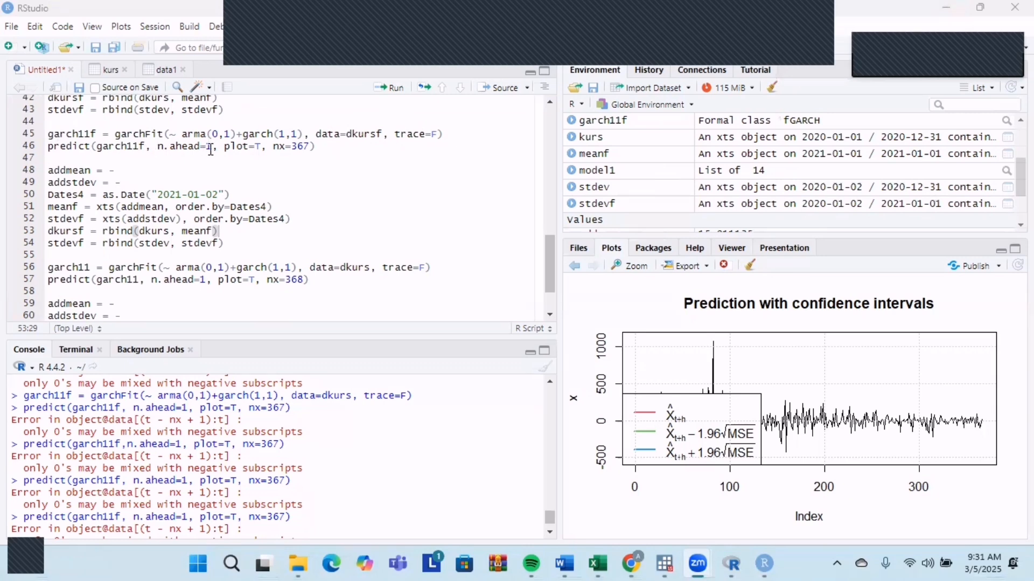
click(323, 147)
drag(323, 147, 48, 133)
click(388, 91)
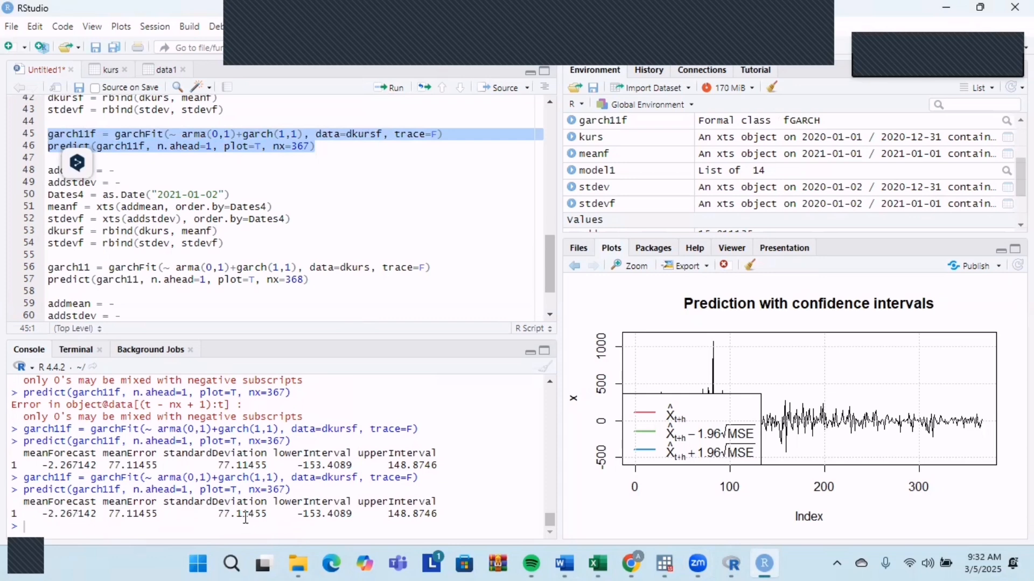
scroll(358, 236, up, 2)
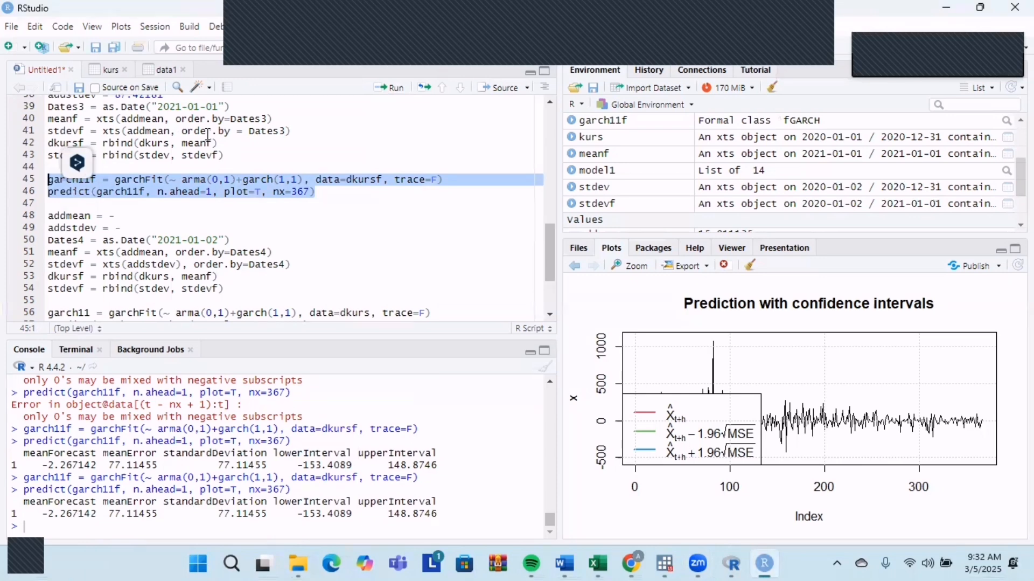
scroll(208, 135, up, 2)
scroll(208, 134, down, 2)
scroll(158, 254, down, 3)
scroll(158, 254, up, 2)
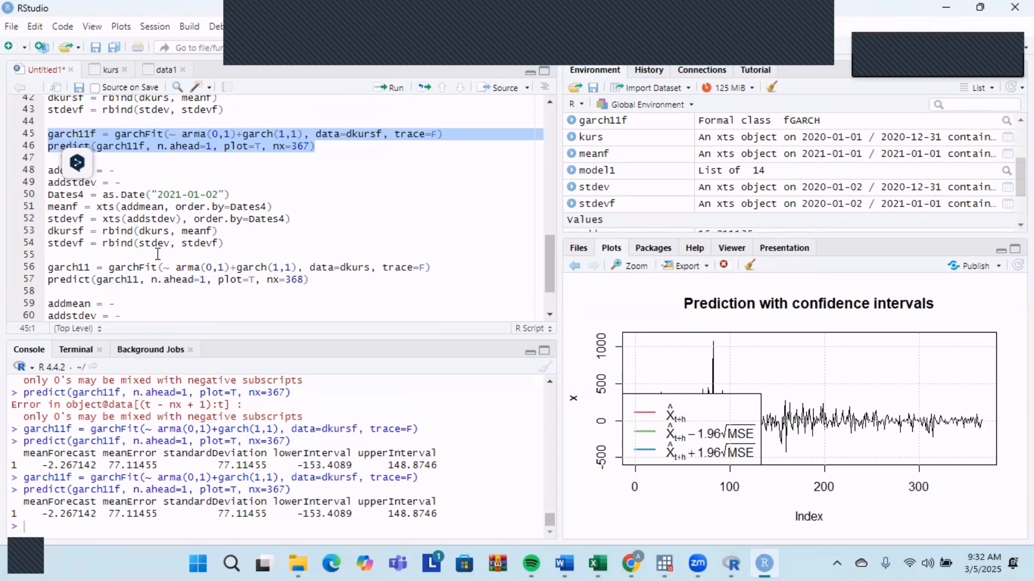
click(134, 171)
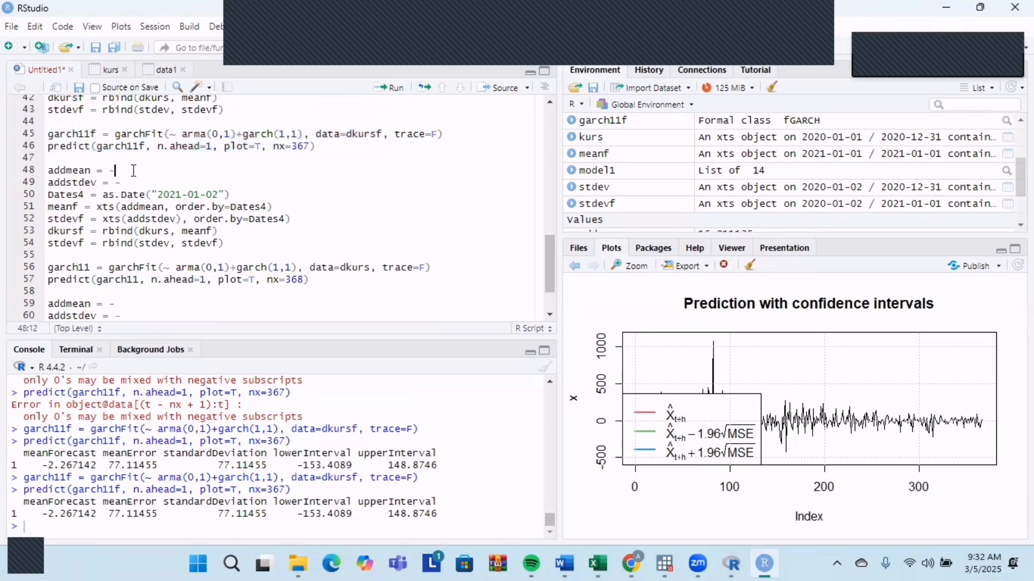
drag(98, 513, 43, 516)
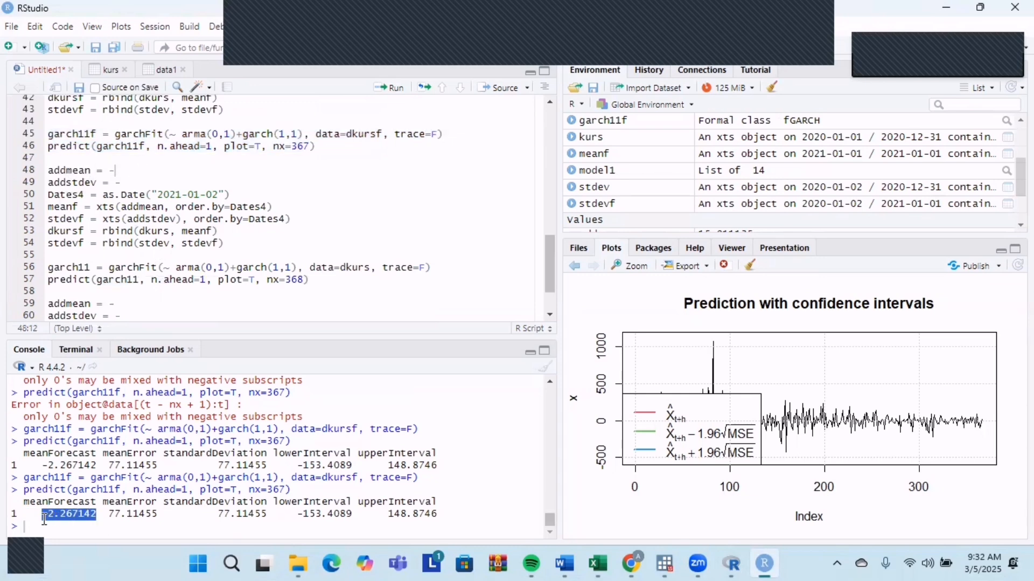
click(125, 172)
Replace the 2021-01-02 forecast block in the script with a copy of the 2021-01-01 block, from addmean through the stdevf rbind line.
scroll(232, 218, up, 3)
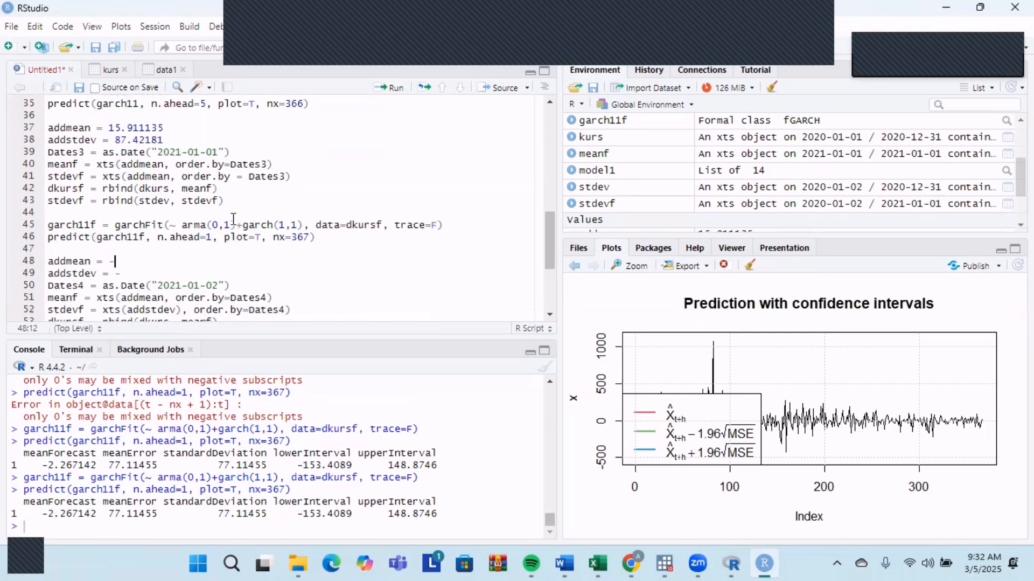
drag(225, 201, 46, 136)
key(ctrl+c)
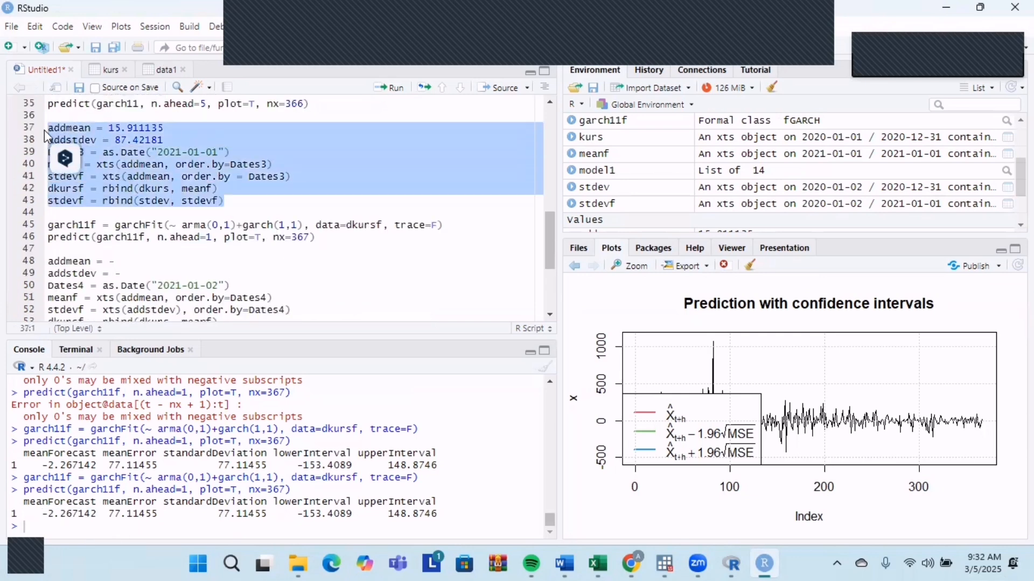
scroll(134, 215, down, 2)
drag(224, 289, 50, 220)
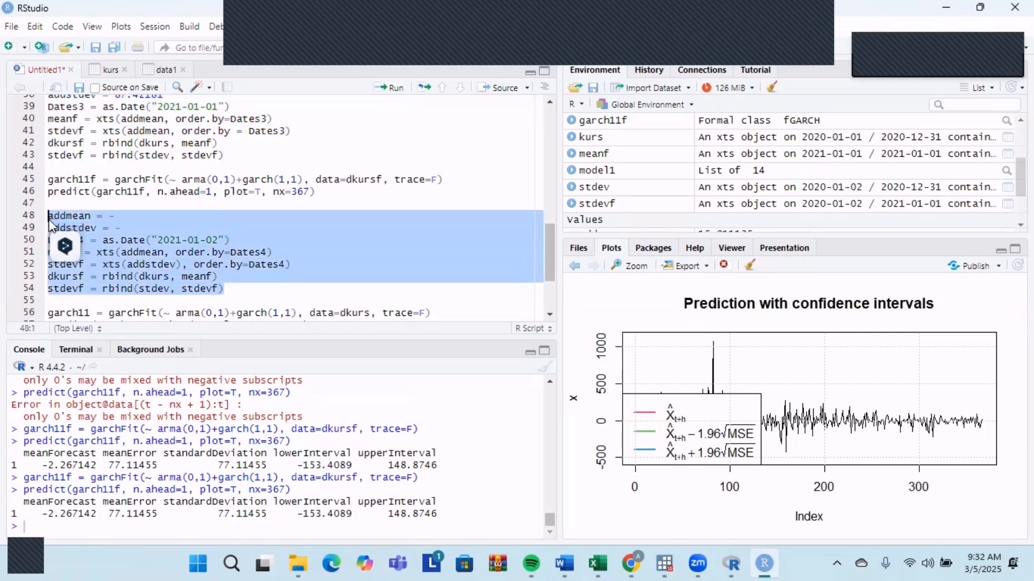
key(ctrl+v)
key(Down)
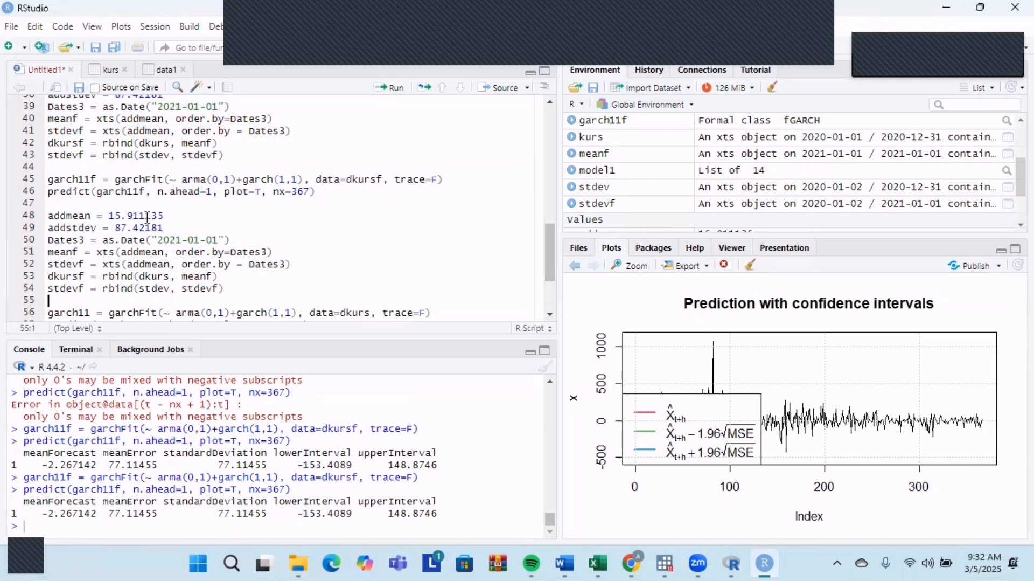
Set addmean in the copied block to the predicted mean -2.267142 from the console.
drag(168, 216, 108, 215)
key(BackSpace)
key(BackSpace)
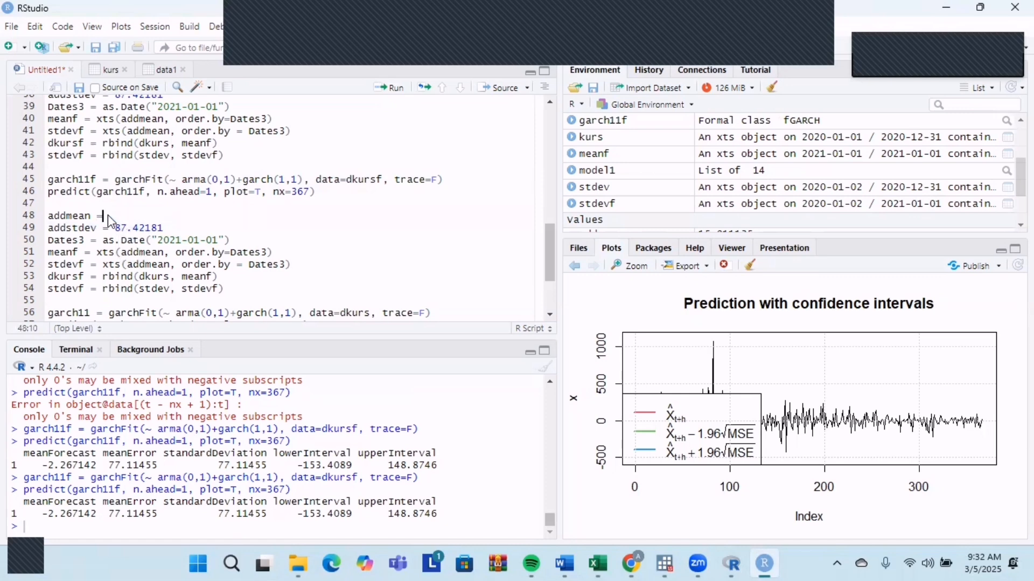
drag(42, 513, 123, 212)
click(94, 519)
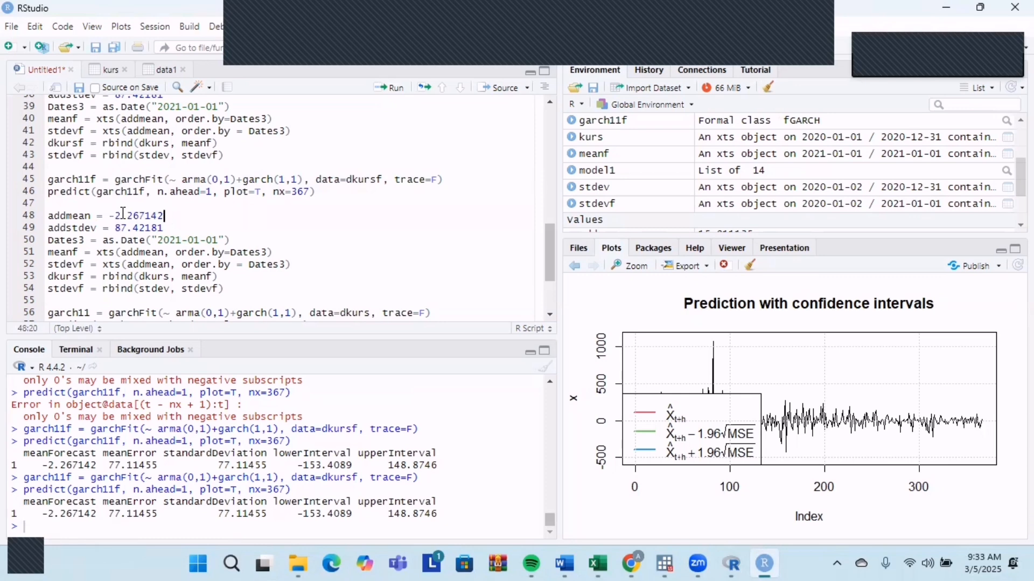
Set addstdev in the copied block to the predicted standard deviation 77.11455, without an extra space.
drag(213, 514, 266, 518)
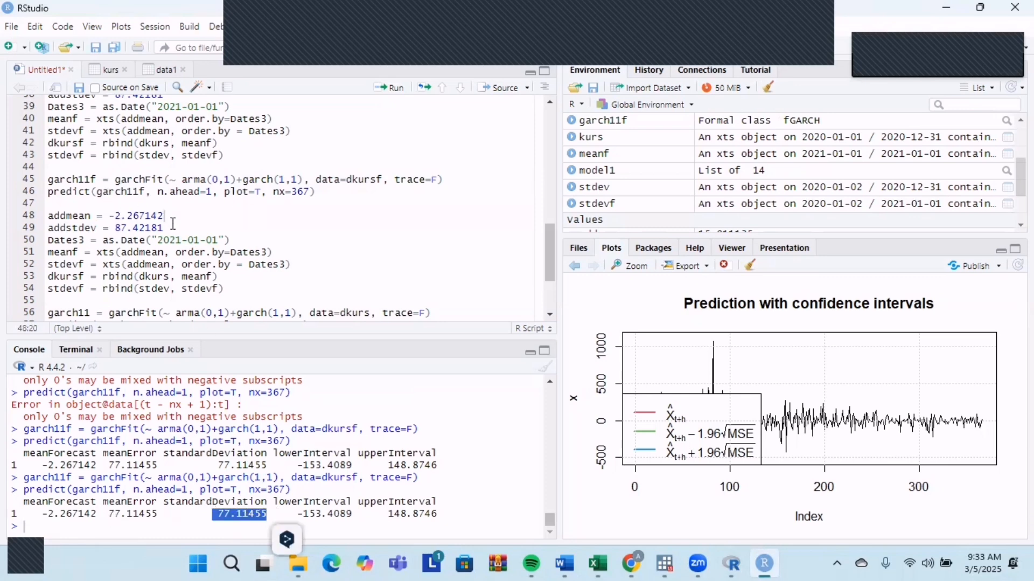
drag(173, 224, 115, 227)
text(77.11455)
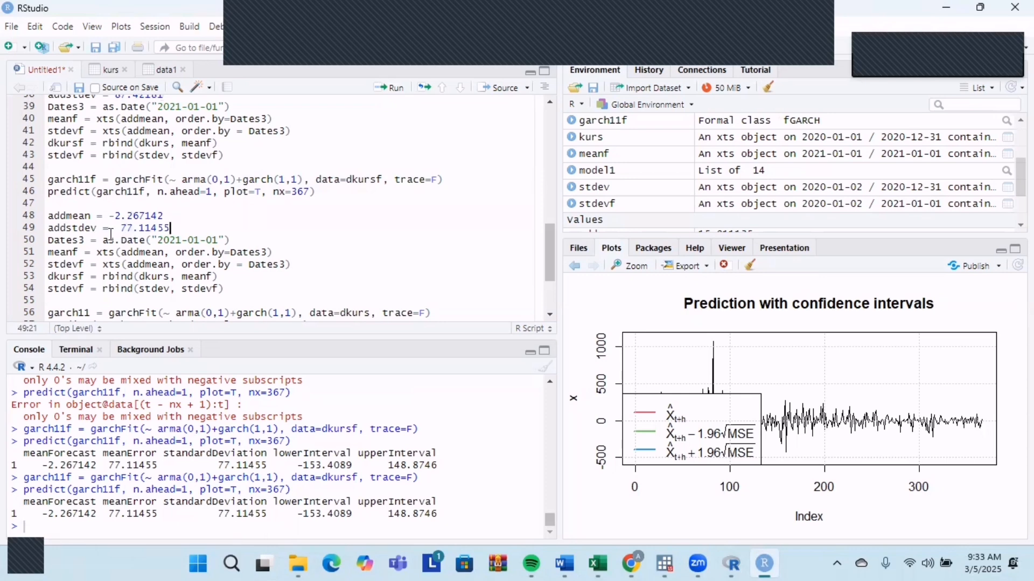
click(119, 227)
key(BackSpace)
Rename Dates3 to Dates4 throughout the copied block, including the meanf and stdevf lines, and set its date to 2021-01-02.
click(85, 240)
key(BackSpace)
text(4)
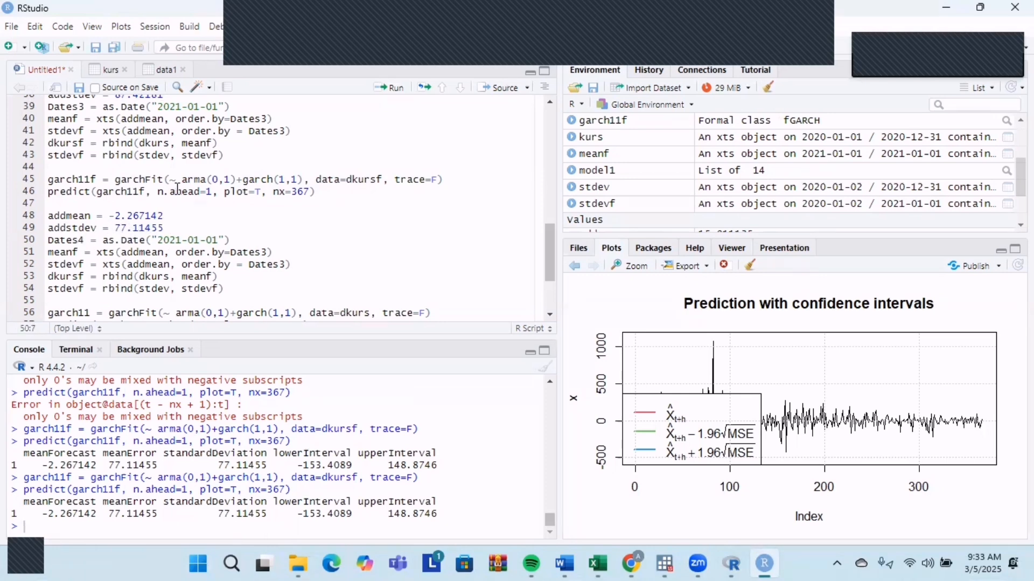
click(223, 240)
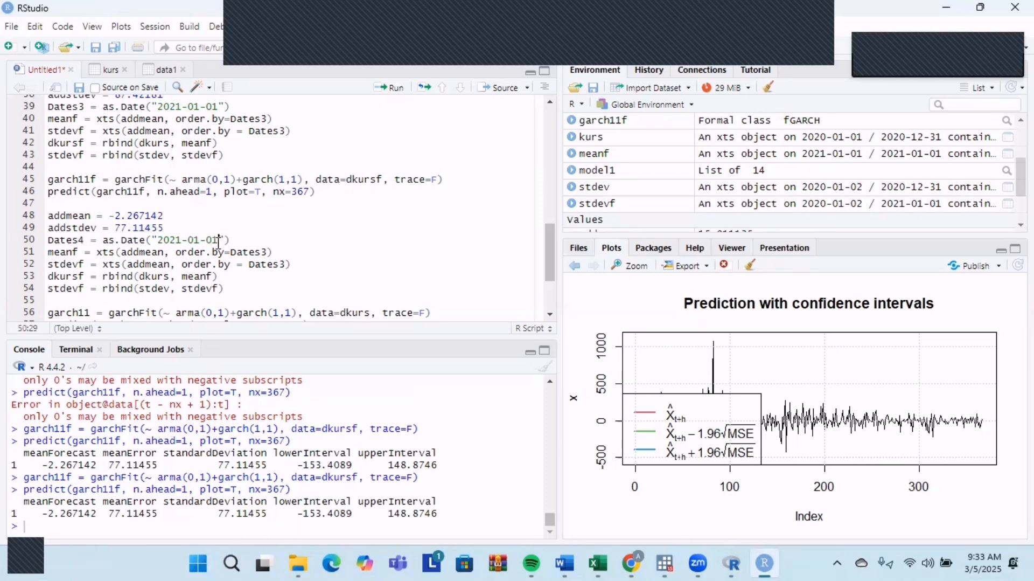
click(269, 252)
key(BackSpace)
text(4)
click(287, 264)
click(246, 292)
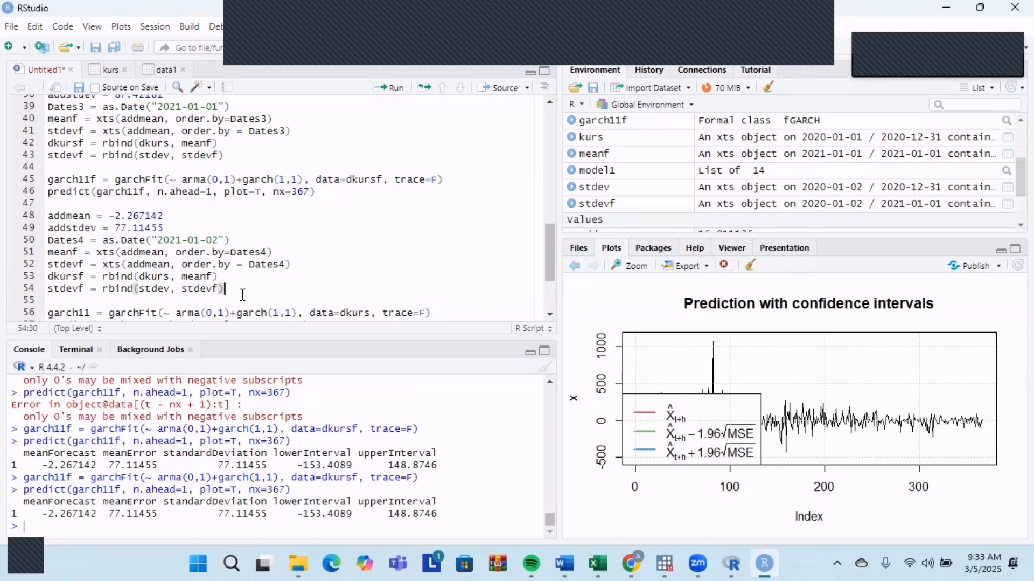
Run the 2021-01-02 forecast block, from the addmean assignment through the stdevf rbind line.
drag(242, 294, 50, 221)
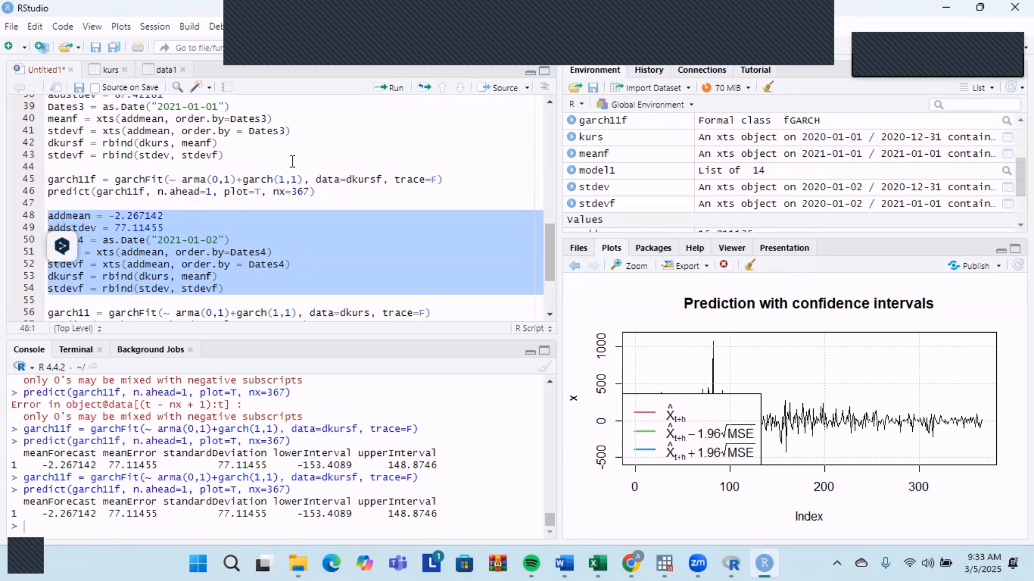
click(391, 88)
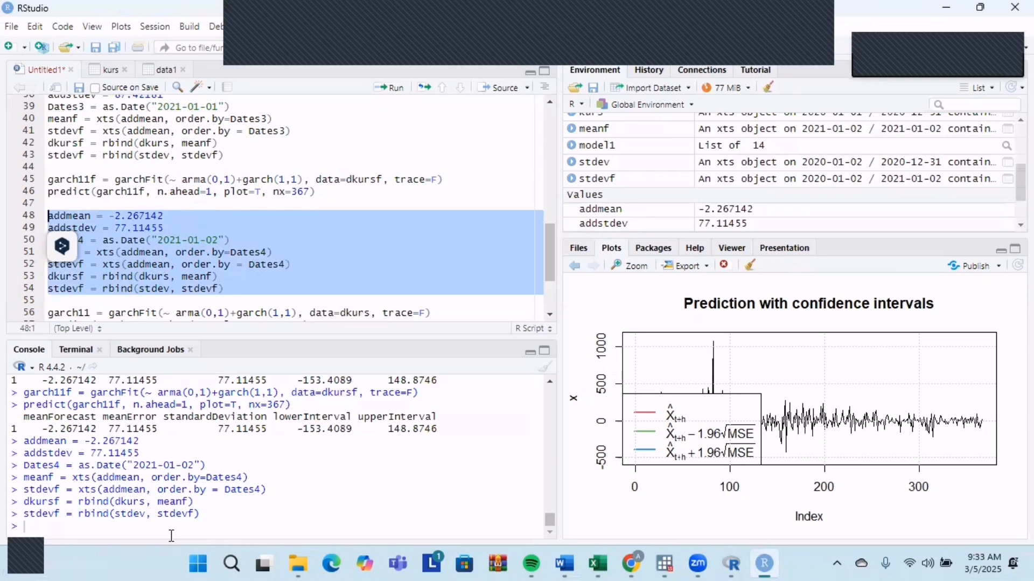
Copy the garch11f garchFit and predict lines that follow the 2021-01-01 block.
scroll(206, 309, down, 1)
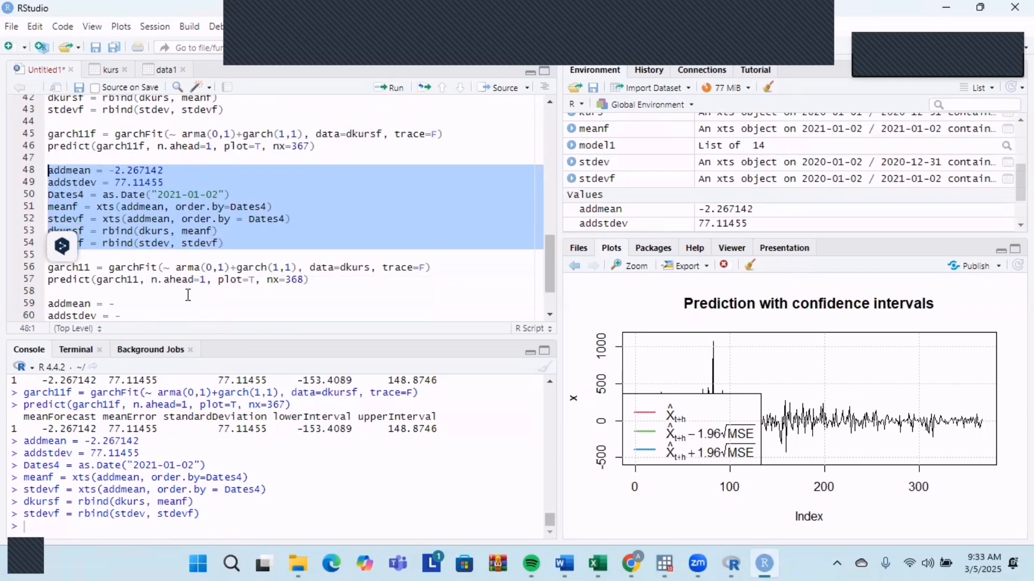
scroll(188, 295, down, 1)
scroll(266, 261, up, 2)
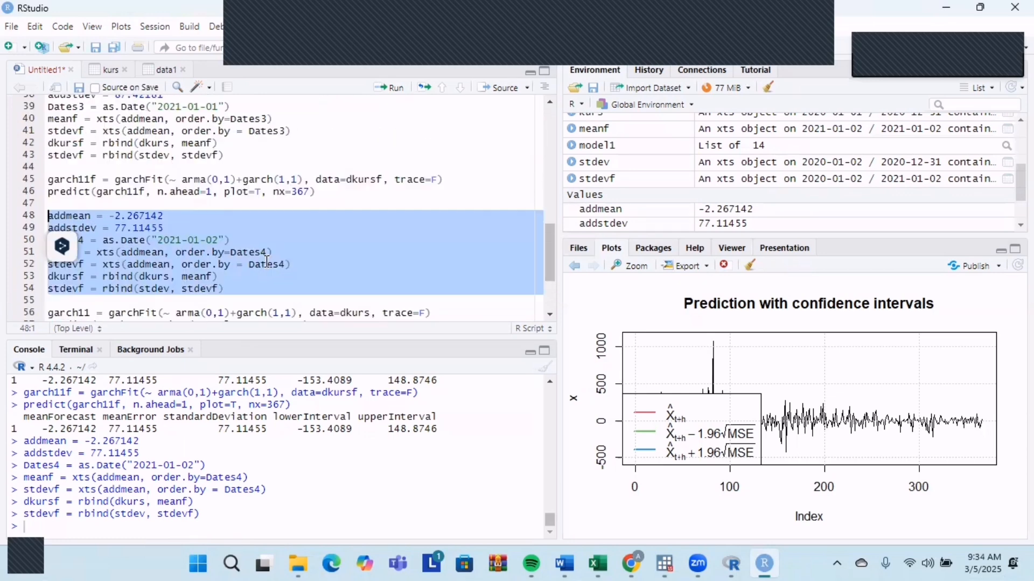
drag(48, 179, 323, 191)
key(ctrl+c)
scroll(245, 228, down, 1)
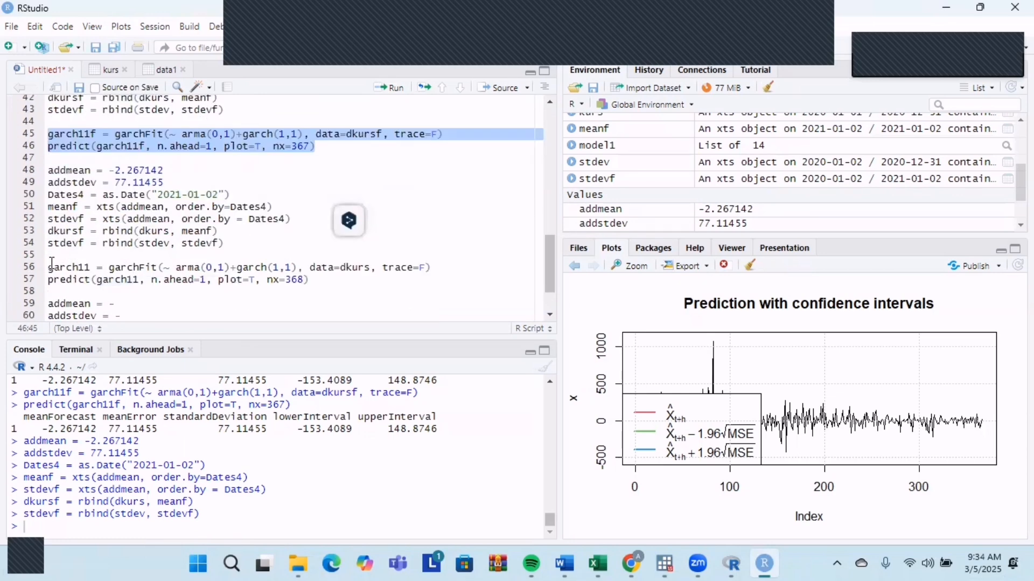
drag(64, 266, 42, 255)
drag(53, 265, 332, 275)
click(332, 275)
scroll(269, 216, up, 1)
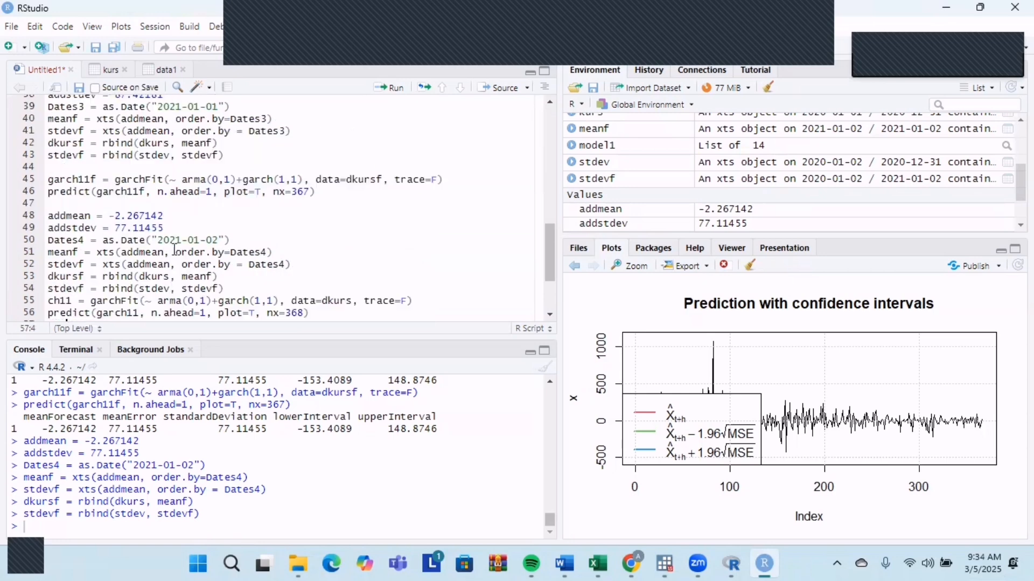
click(17, 88)
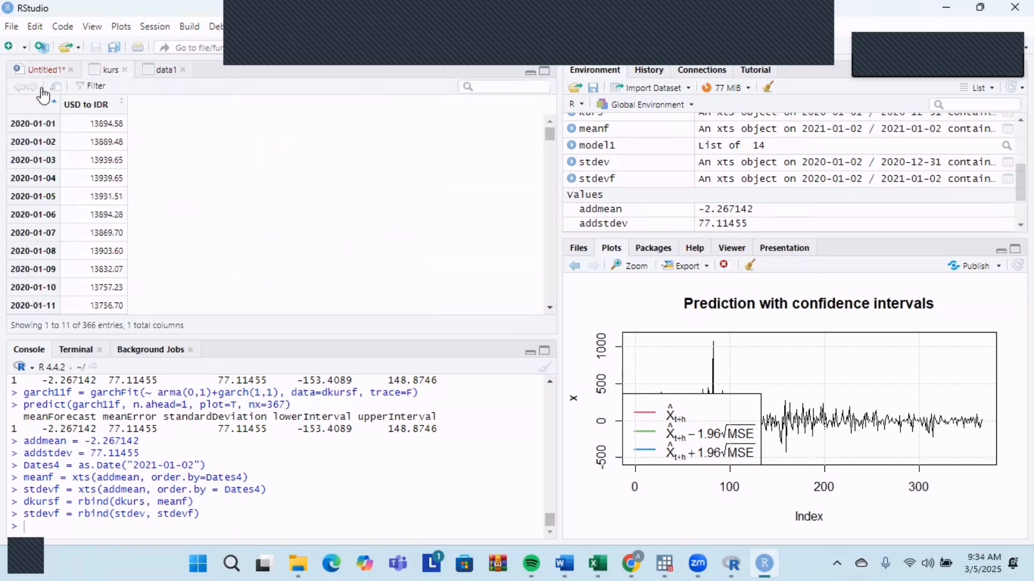
click(33, 87)
scroll(173, 291, down, 1)
scroll(351, 233, up, 5)
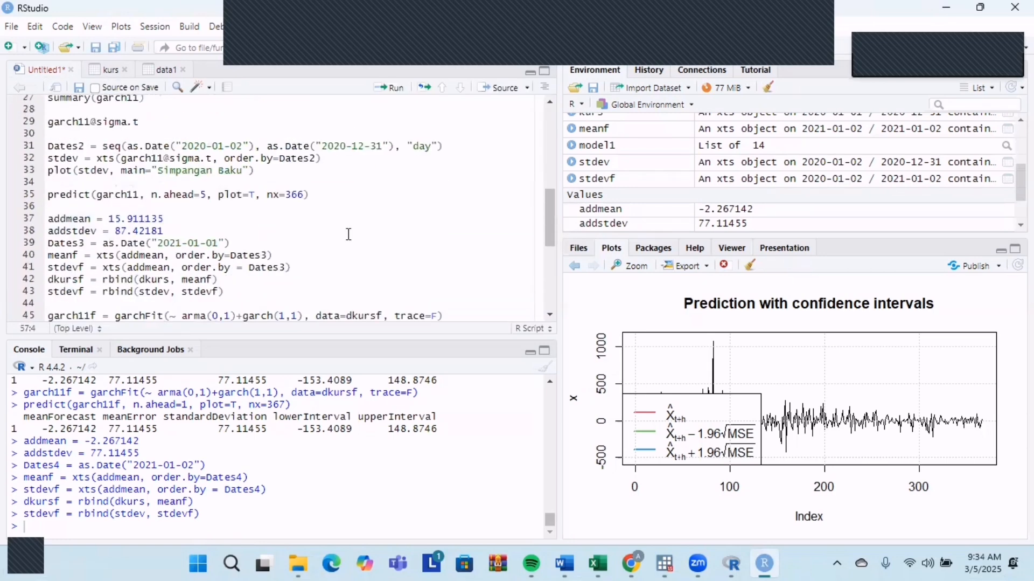
click(448, 89)
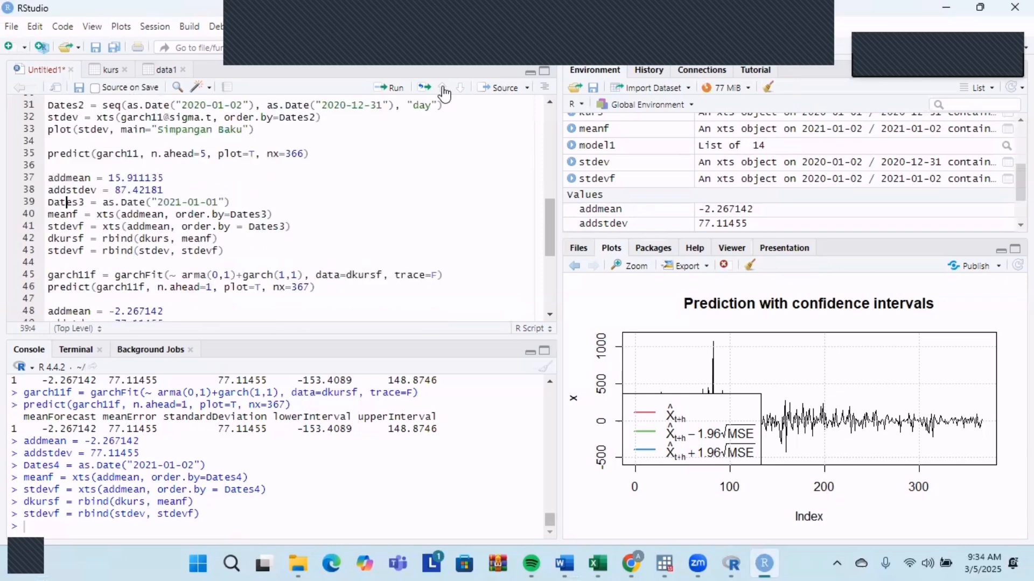
click(444, 93)
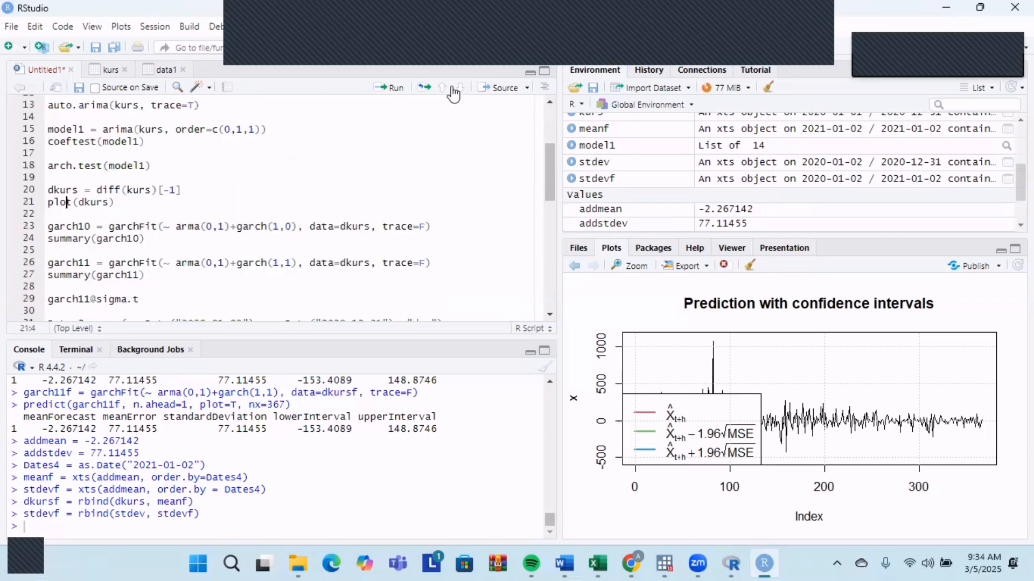
click(460, 87)
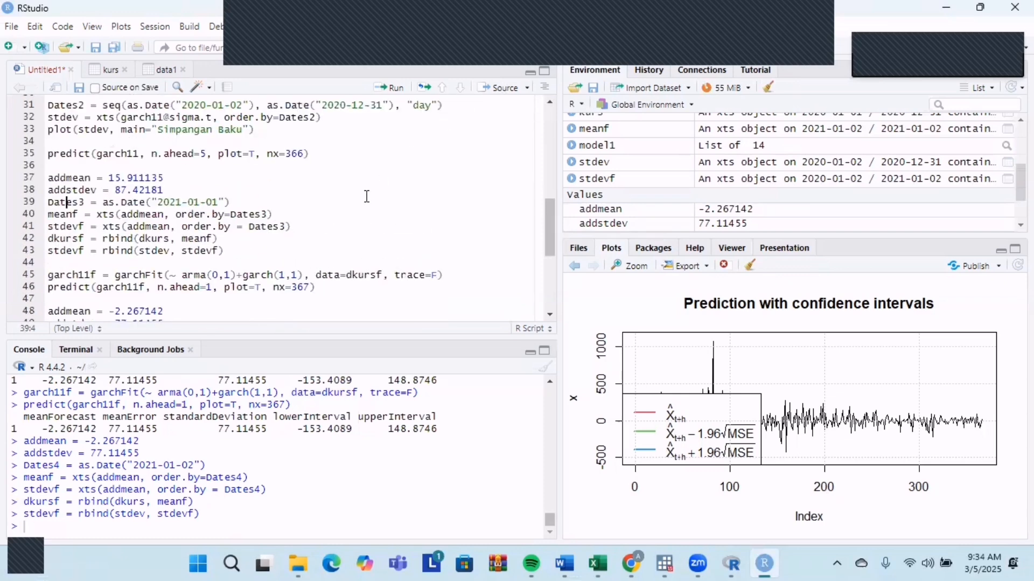
Replace the garbled fit and predict lines after the 2021-01-02 block with the copied garch11f lines, separated from the block by a blank line.
scroll(326, 251, down, 5)
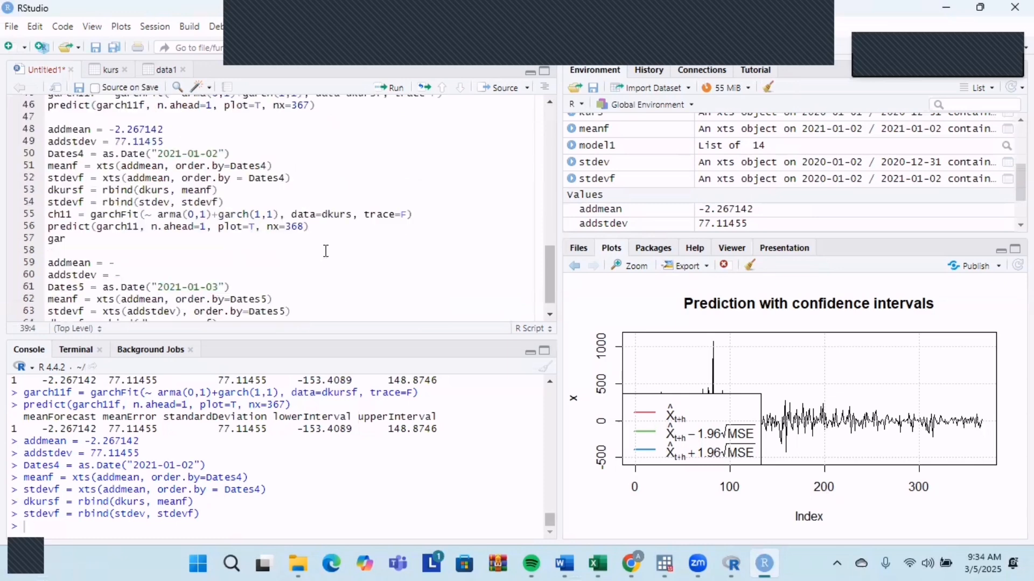
click(341, 214)
click(237, 203)
key(Return)
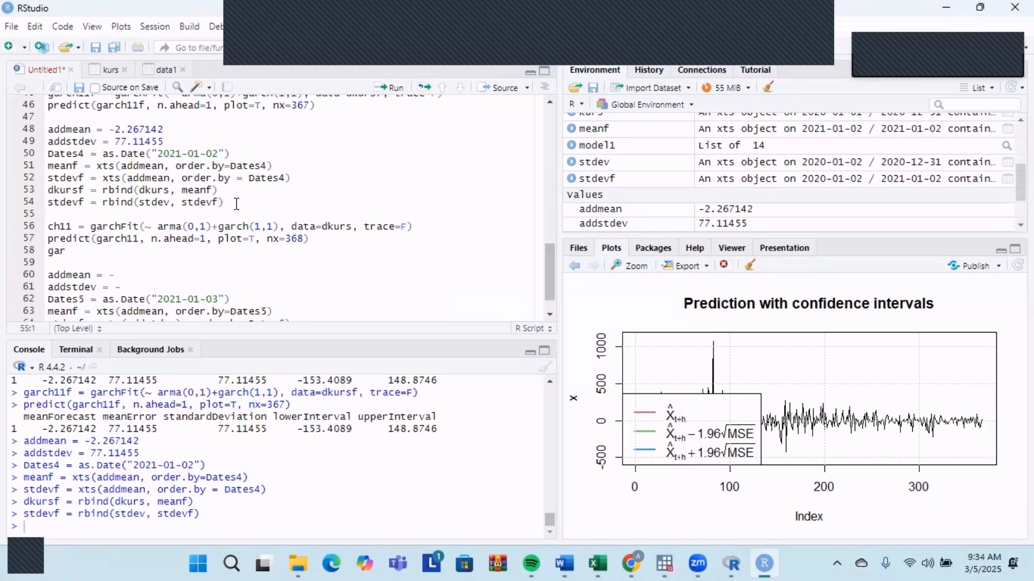
click(73, 250)
drag(74, 250, 43, 222)
key(BackSpace)
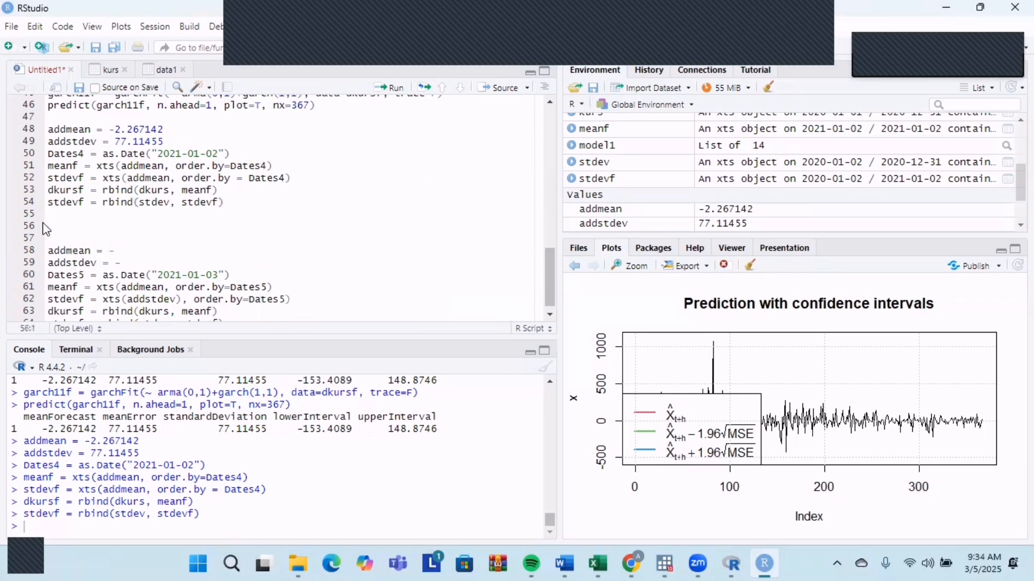
key(ctrl+v)
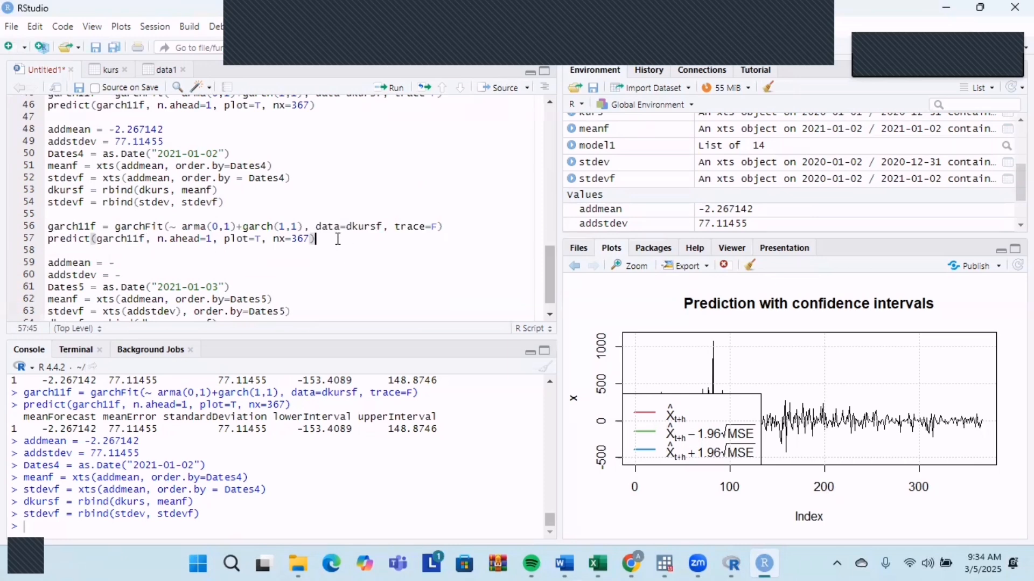
Examine the console's five-day-ahead forecast table, the latest one-day forecast and the garch11 sigma.t values.
click(310, 239)
scroll(330, 237, up, 3)
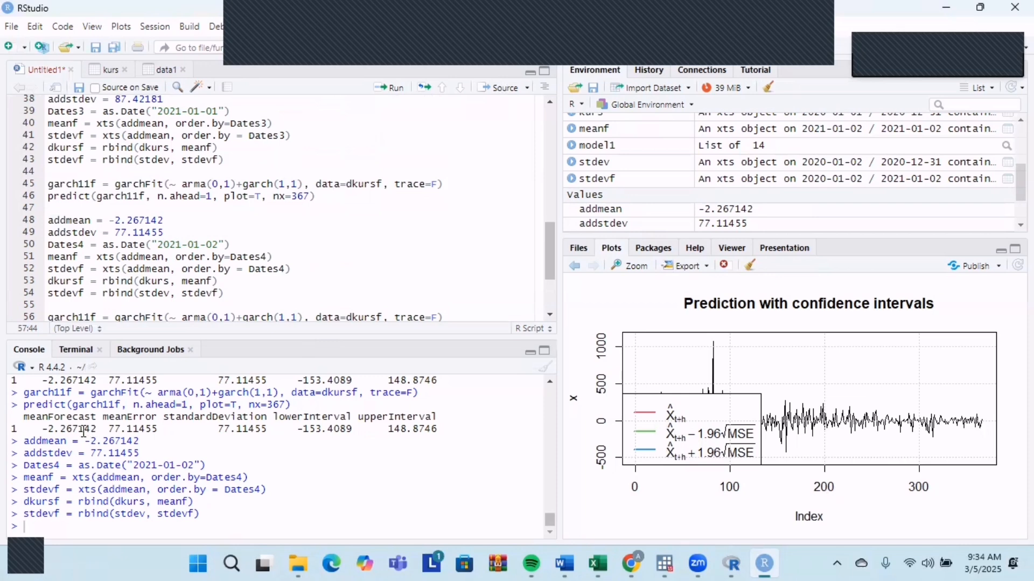
scroll(84, 431, up, 10)
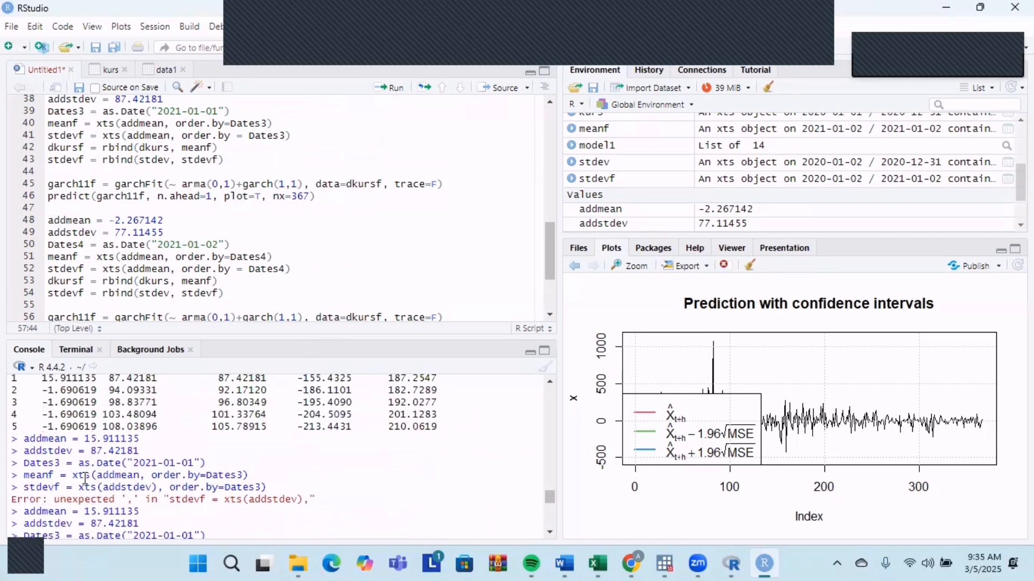
scroll(85, 479, up, 2)
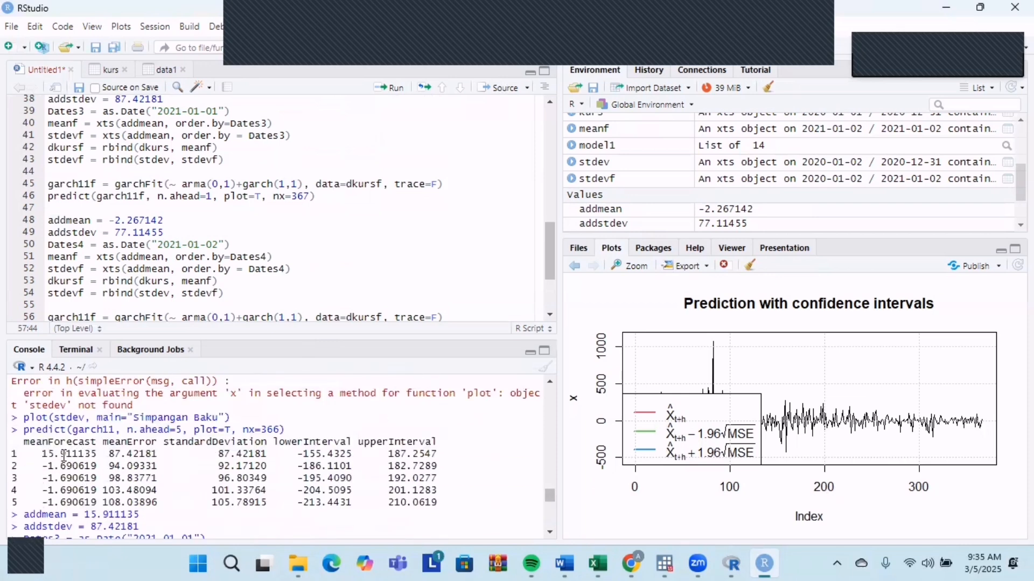
scroll(237, 456, down, 8)
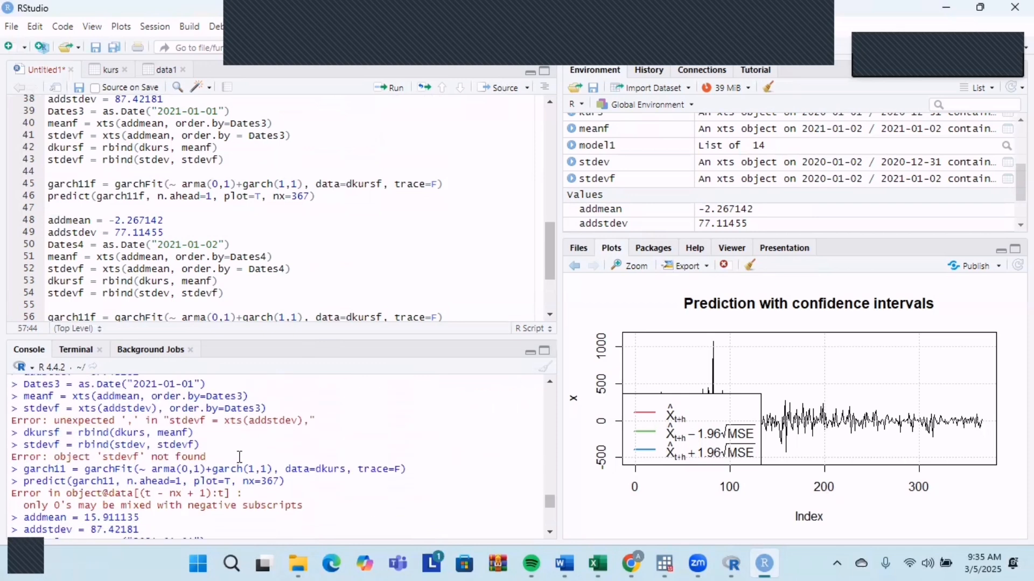
scroll(240, 456, down, 5)
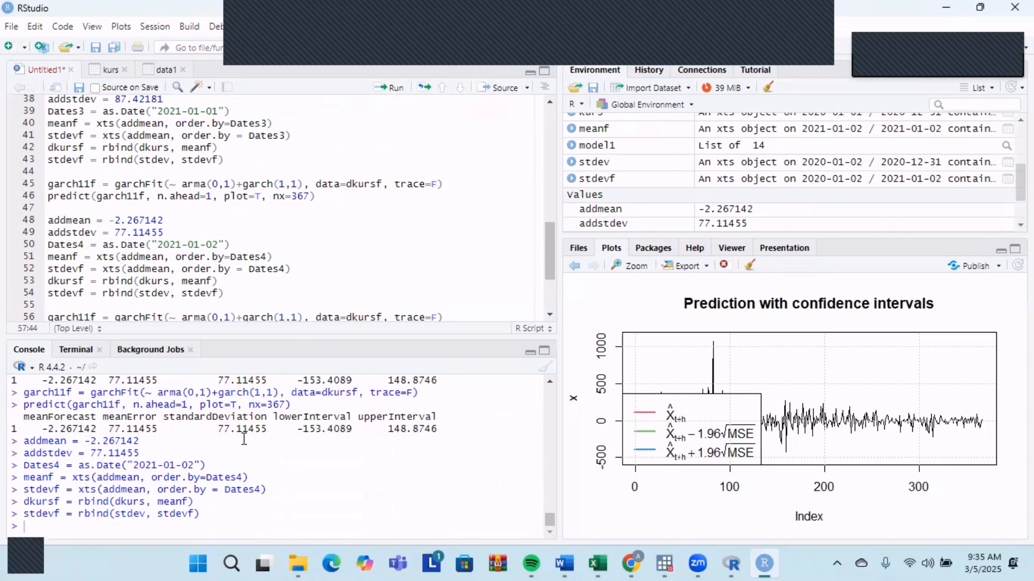
scroll(244, 439, up, 10)
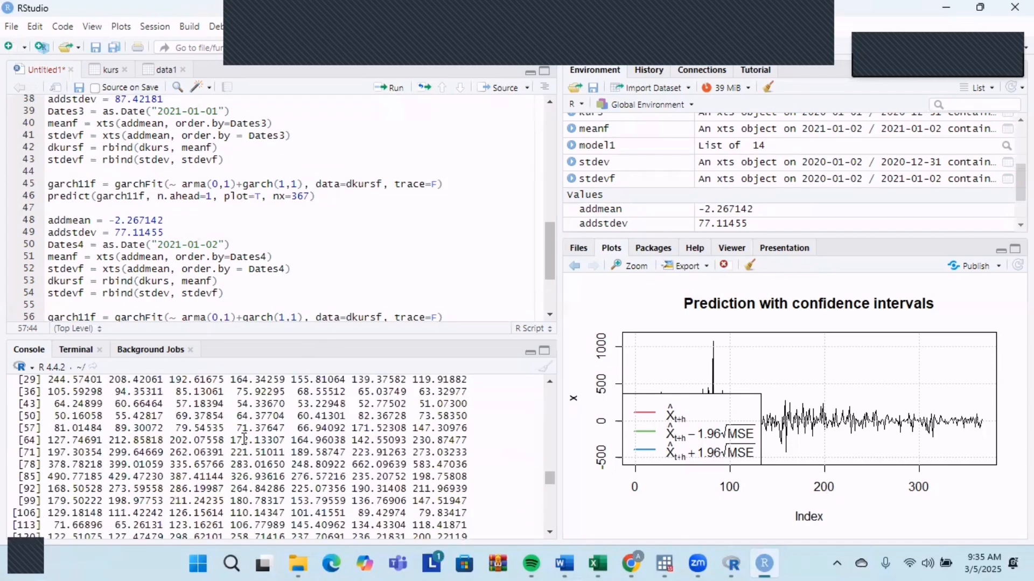
scroll(244, 438, up, 5)
drag(550, 469, 554, 532)
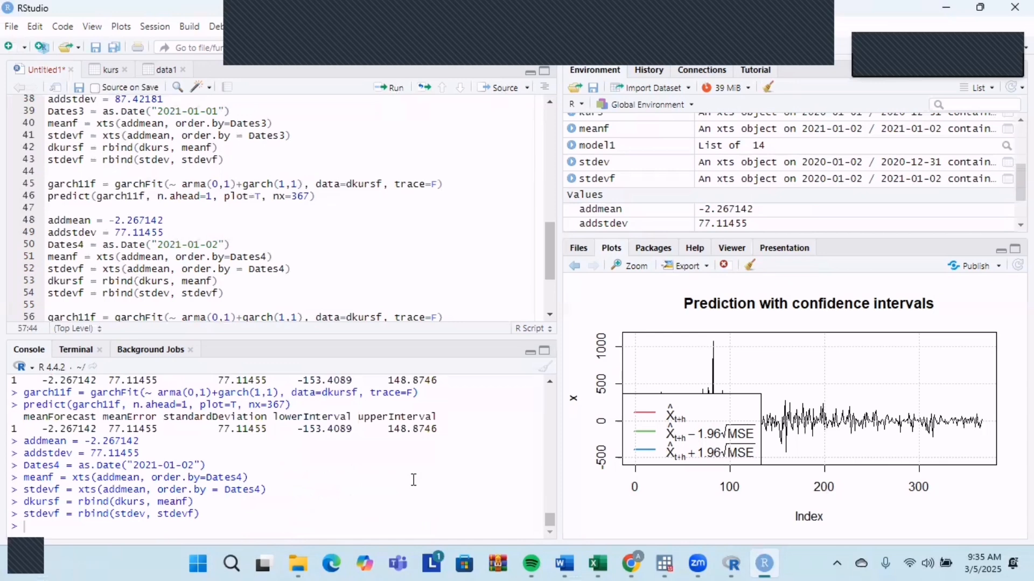